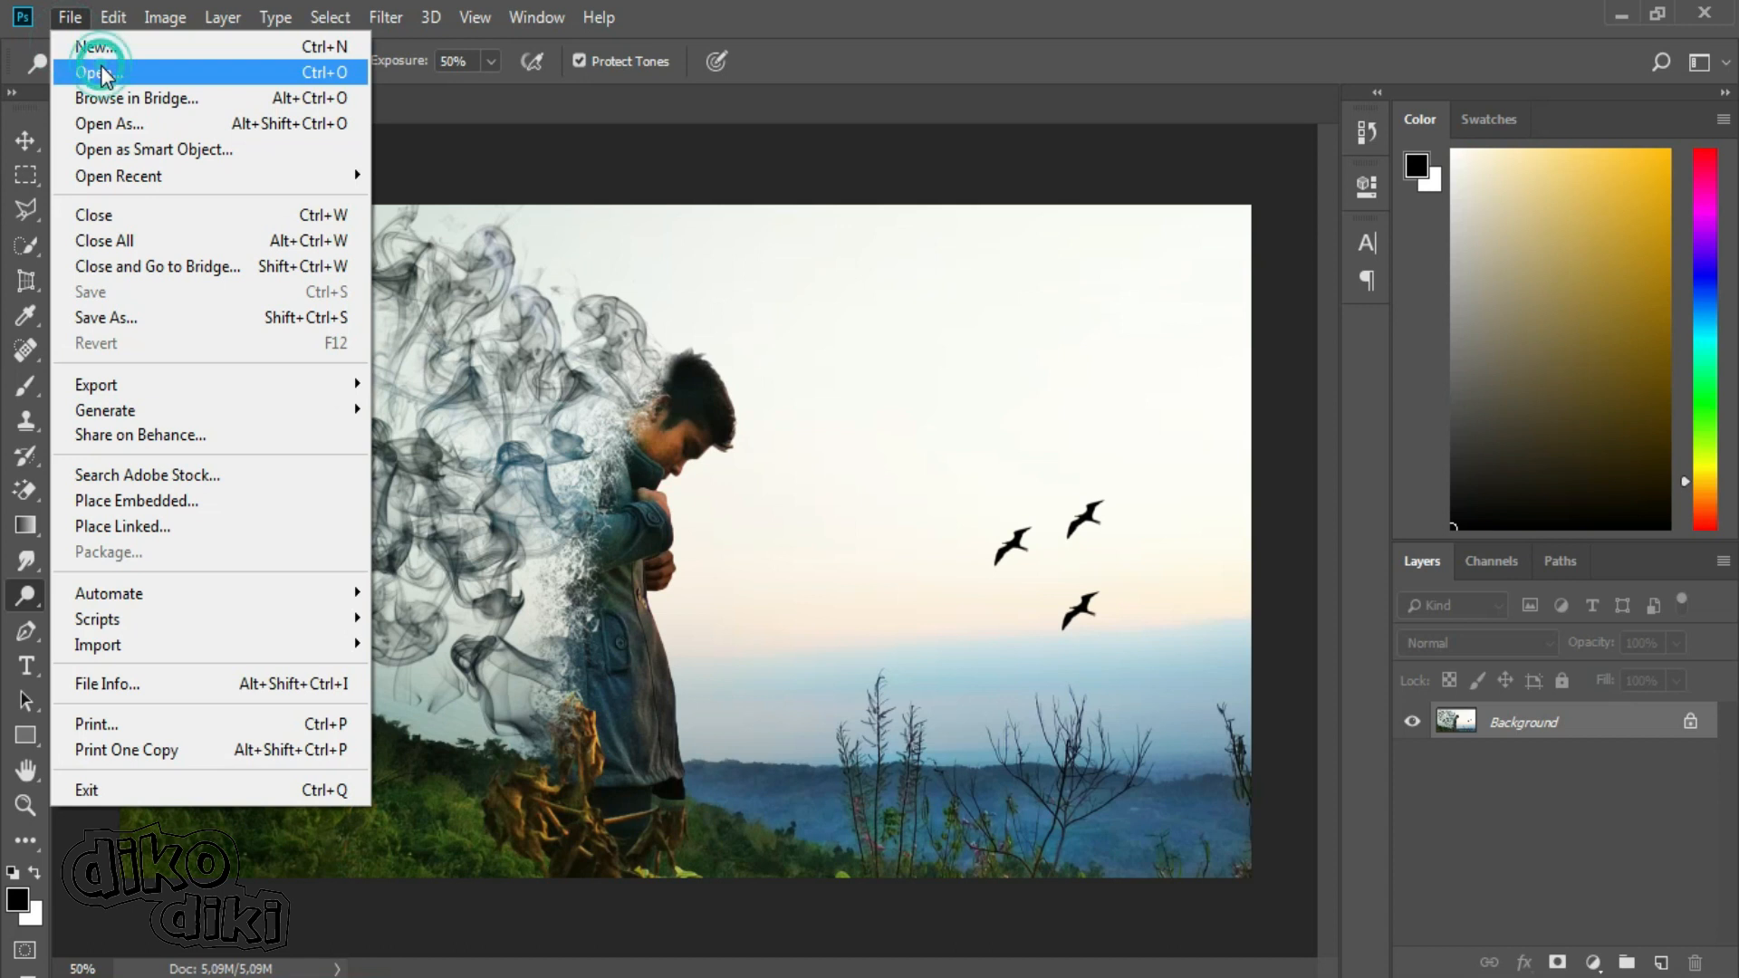
Open the dispersion1 image and duplicate its Background layer, leaving only the duplicate visible.
click(269, 234)
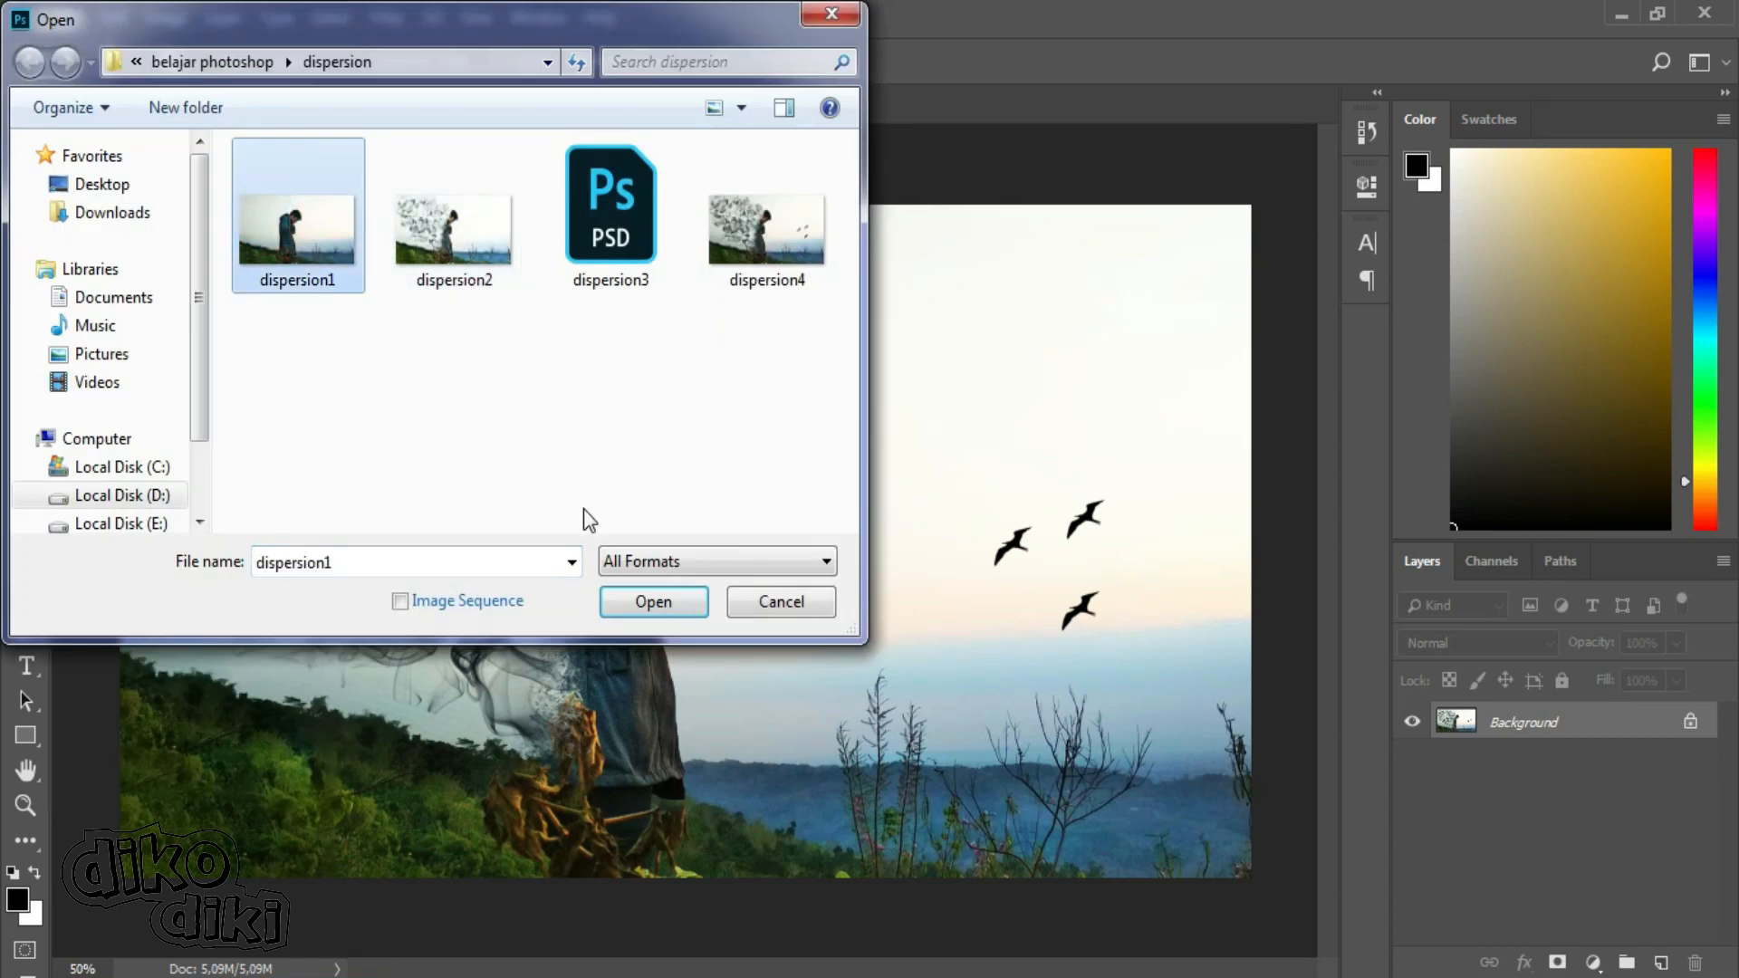
click(651, 604)
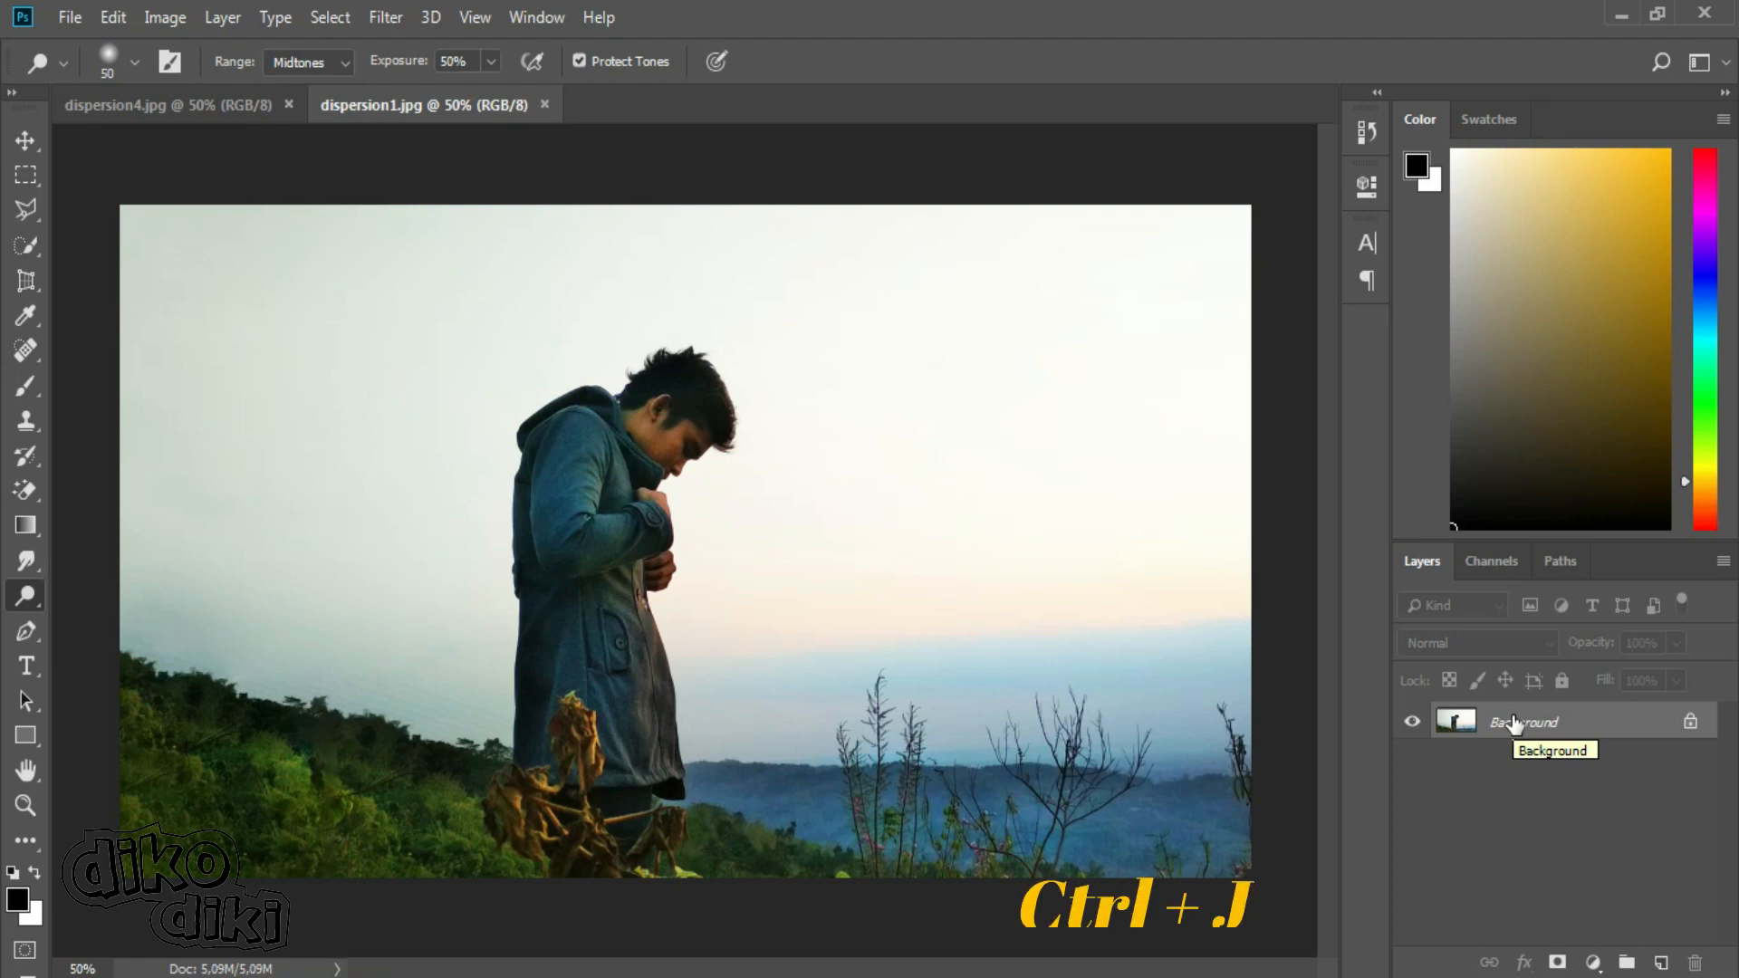
key(ctrl+j)
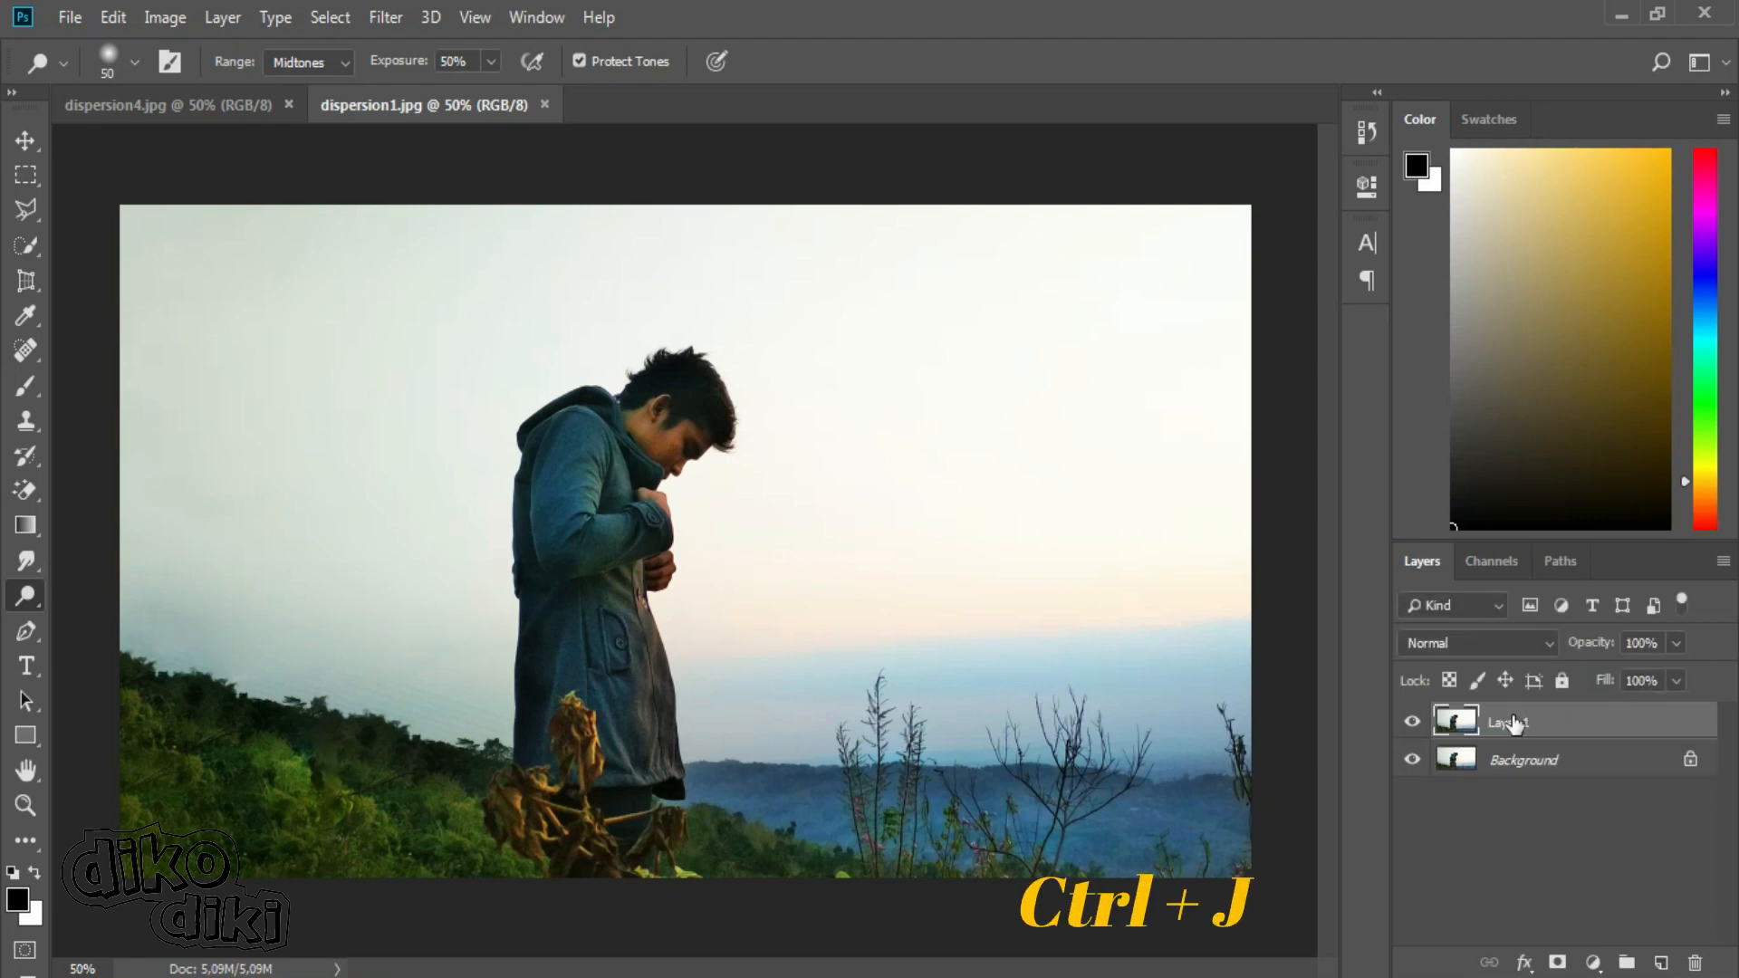
click(1410, 766)
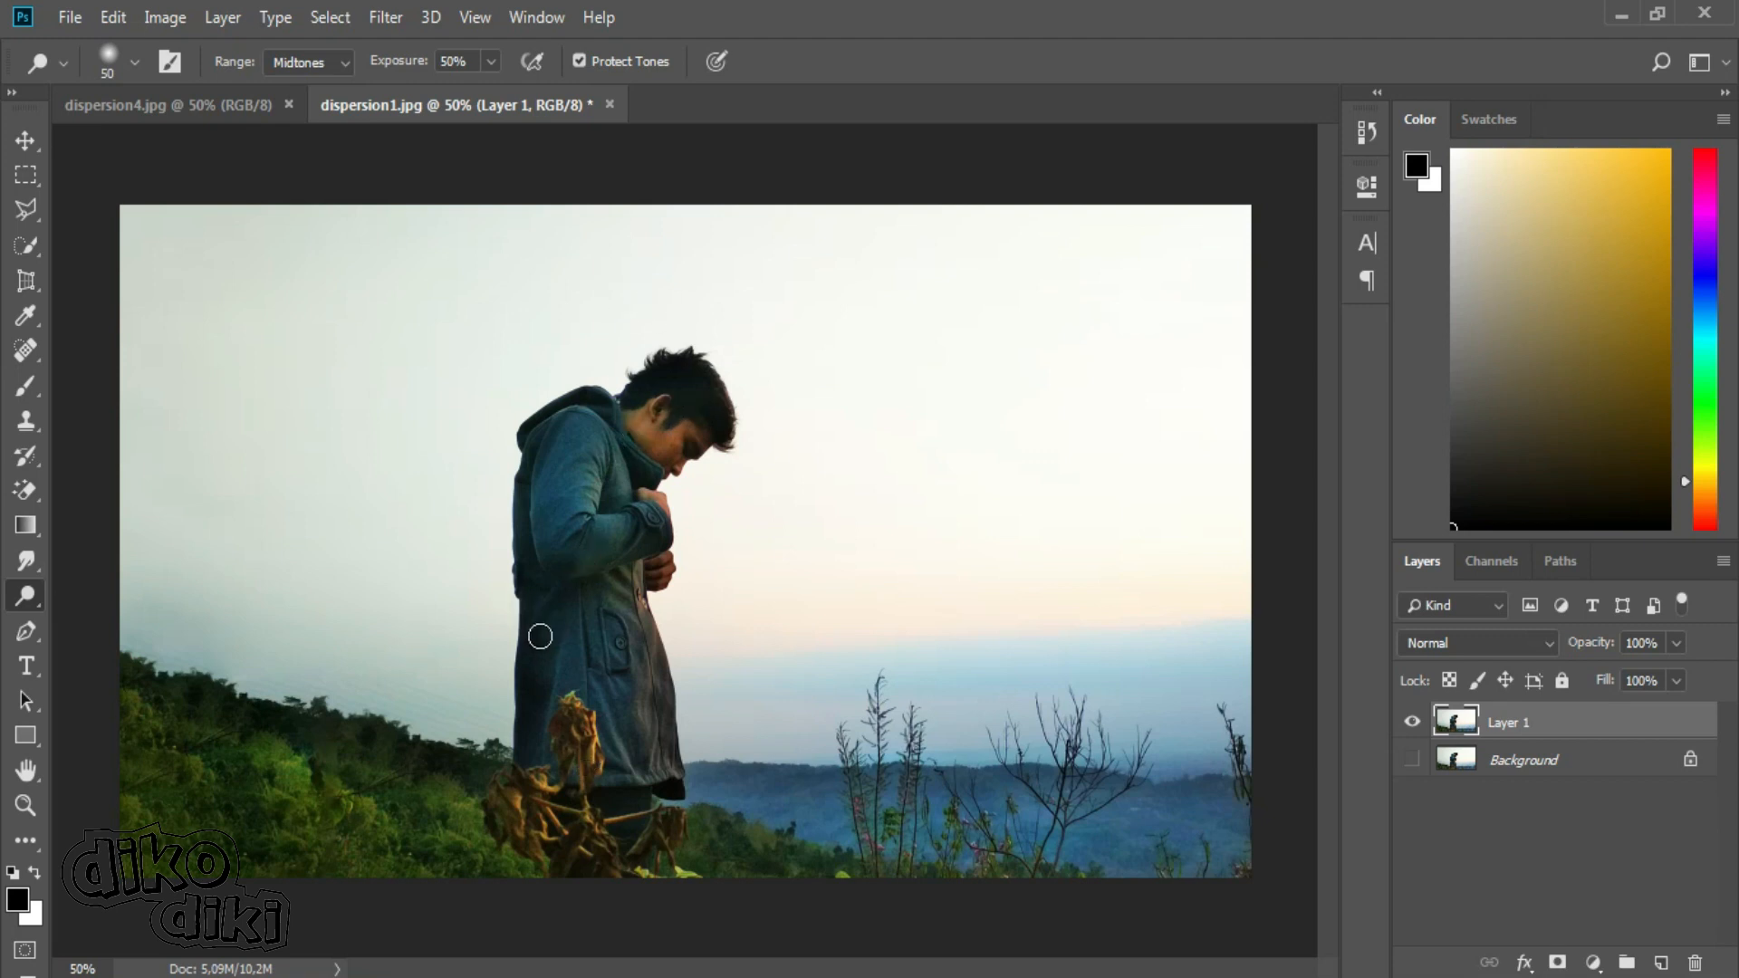
Select the standing man with the Quick Selection tool in add mode and copy him onto a new layer.
click(20, 246)
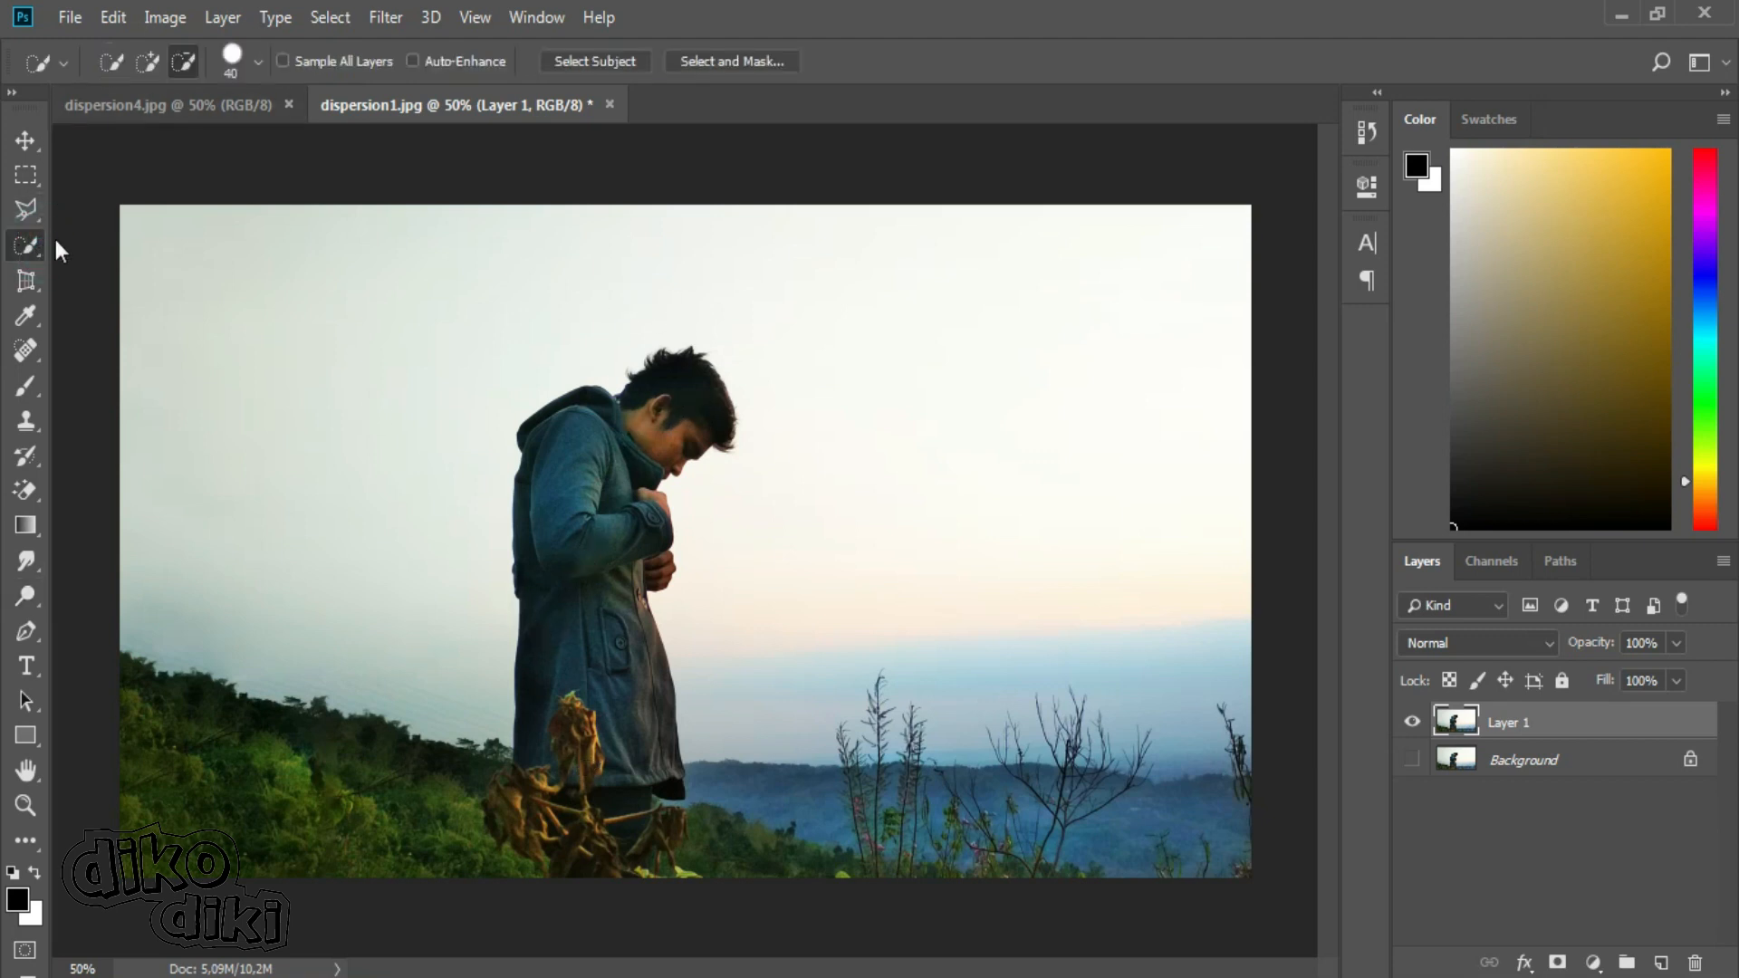
right_click(34, 254)
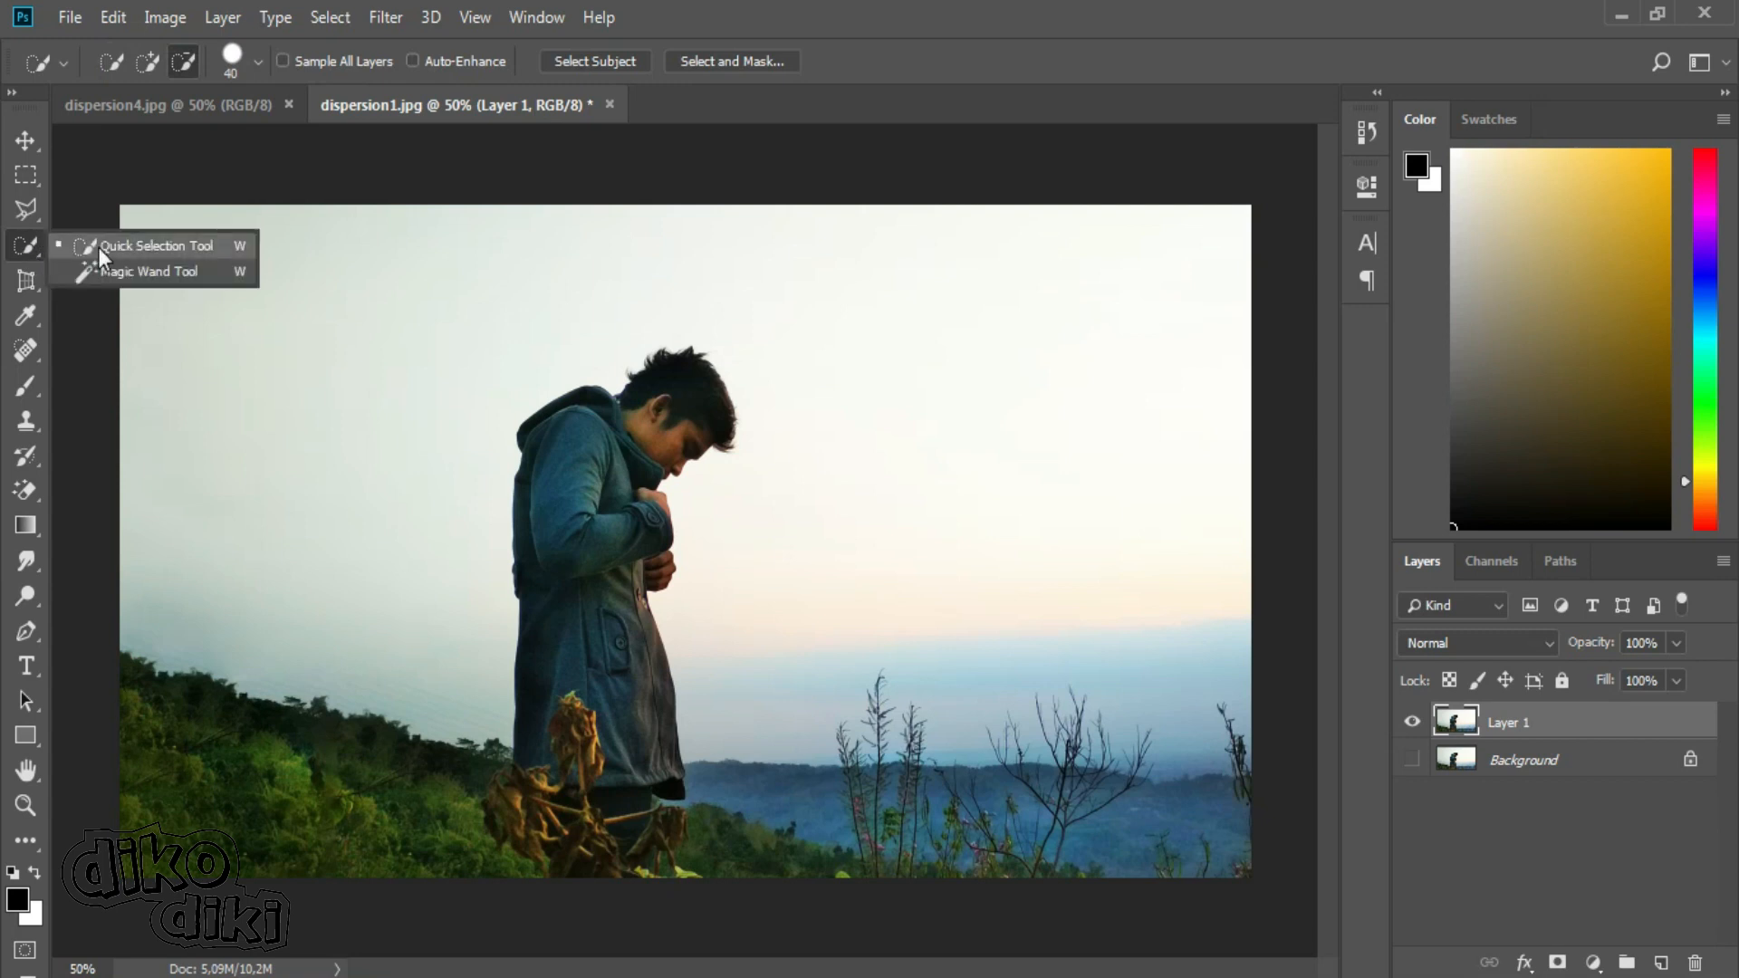
click(182, 240)
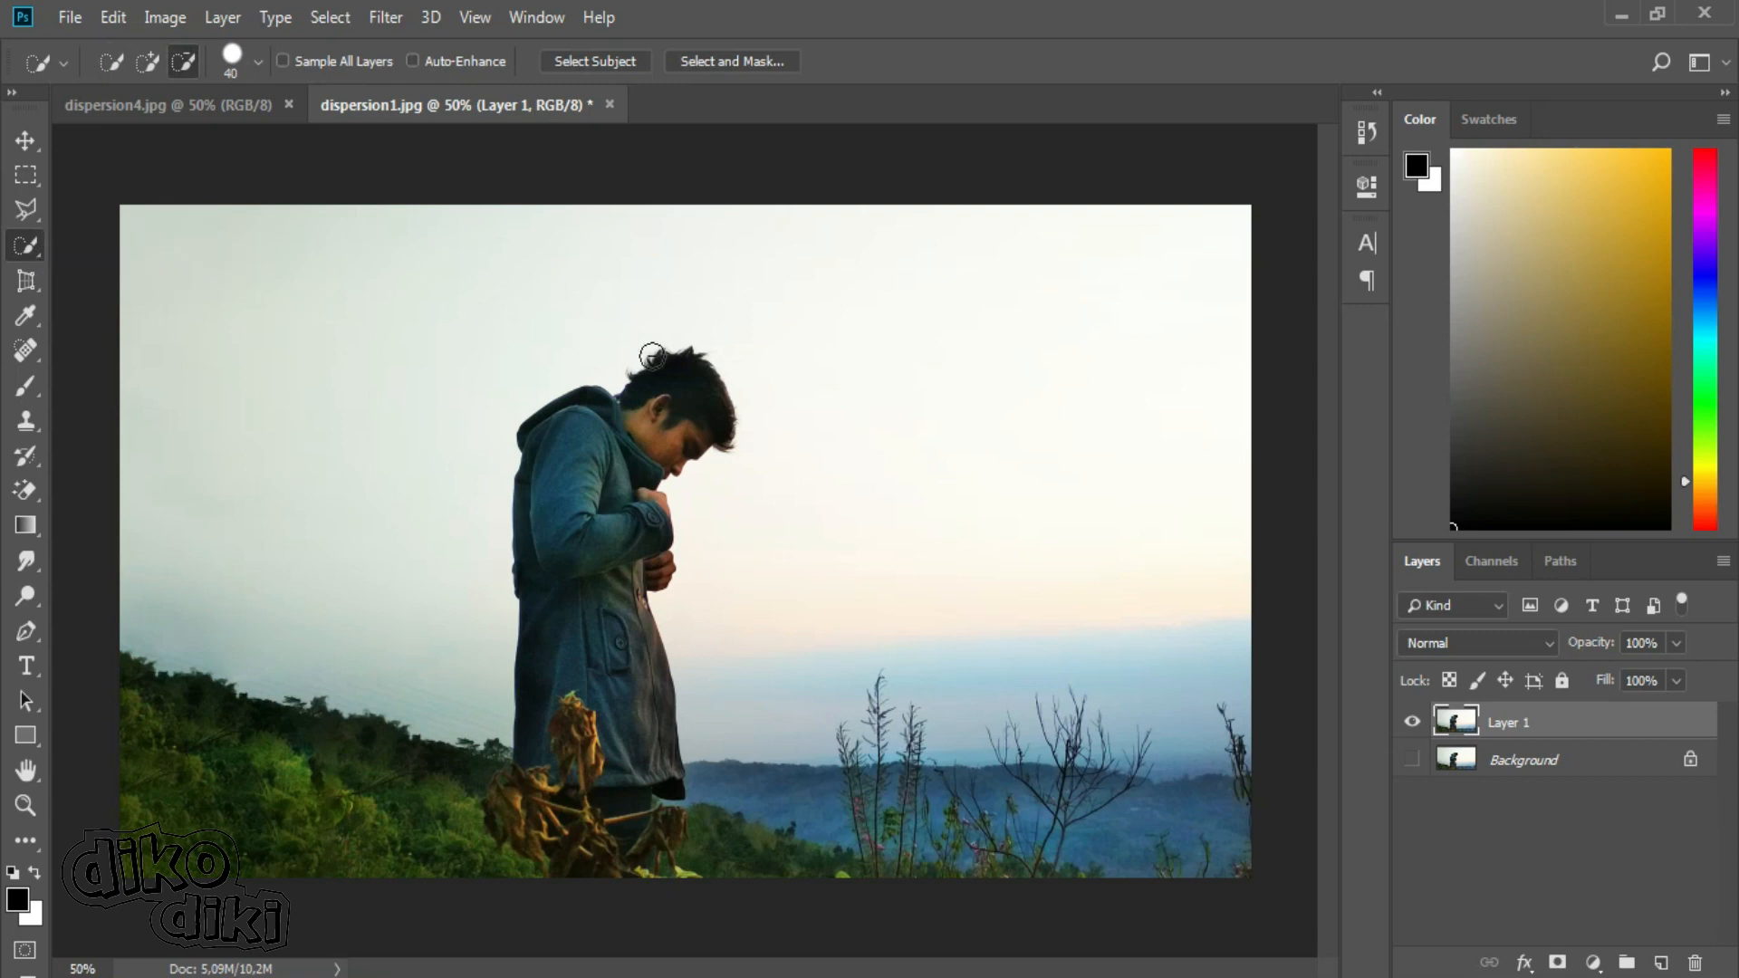
click(151, 60)
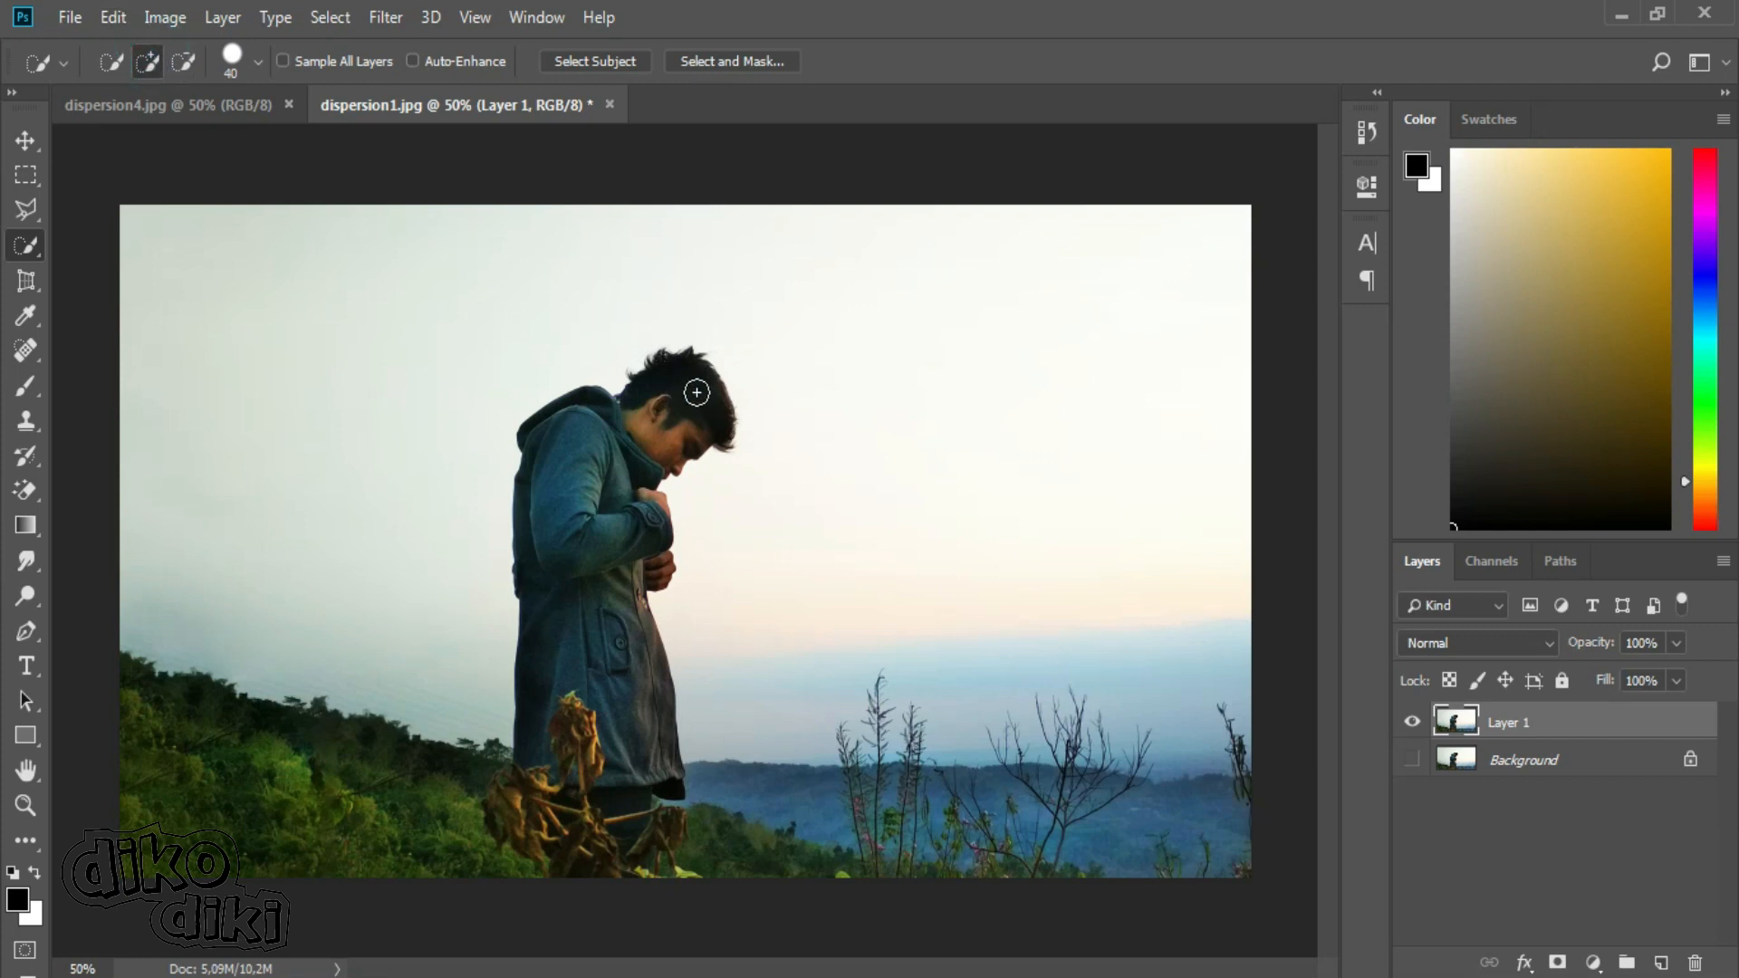
drag(613, 514, 602, 637)
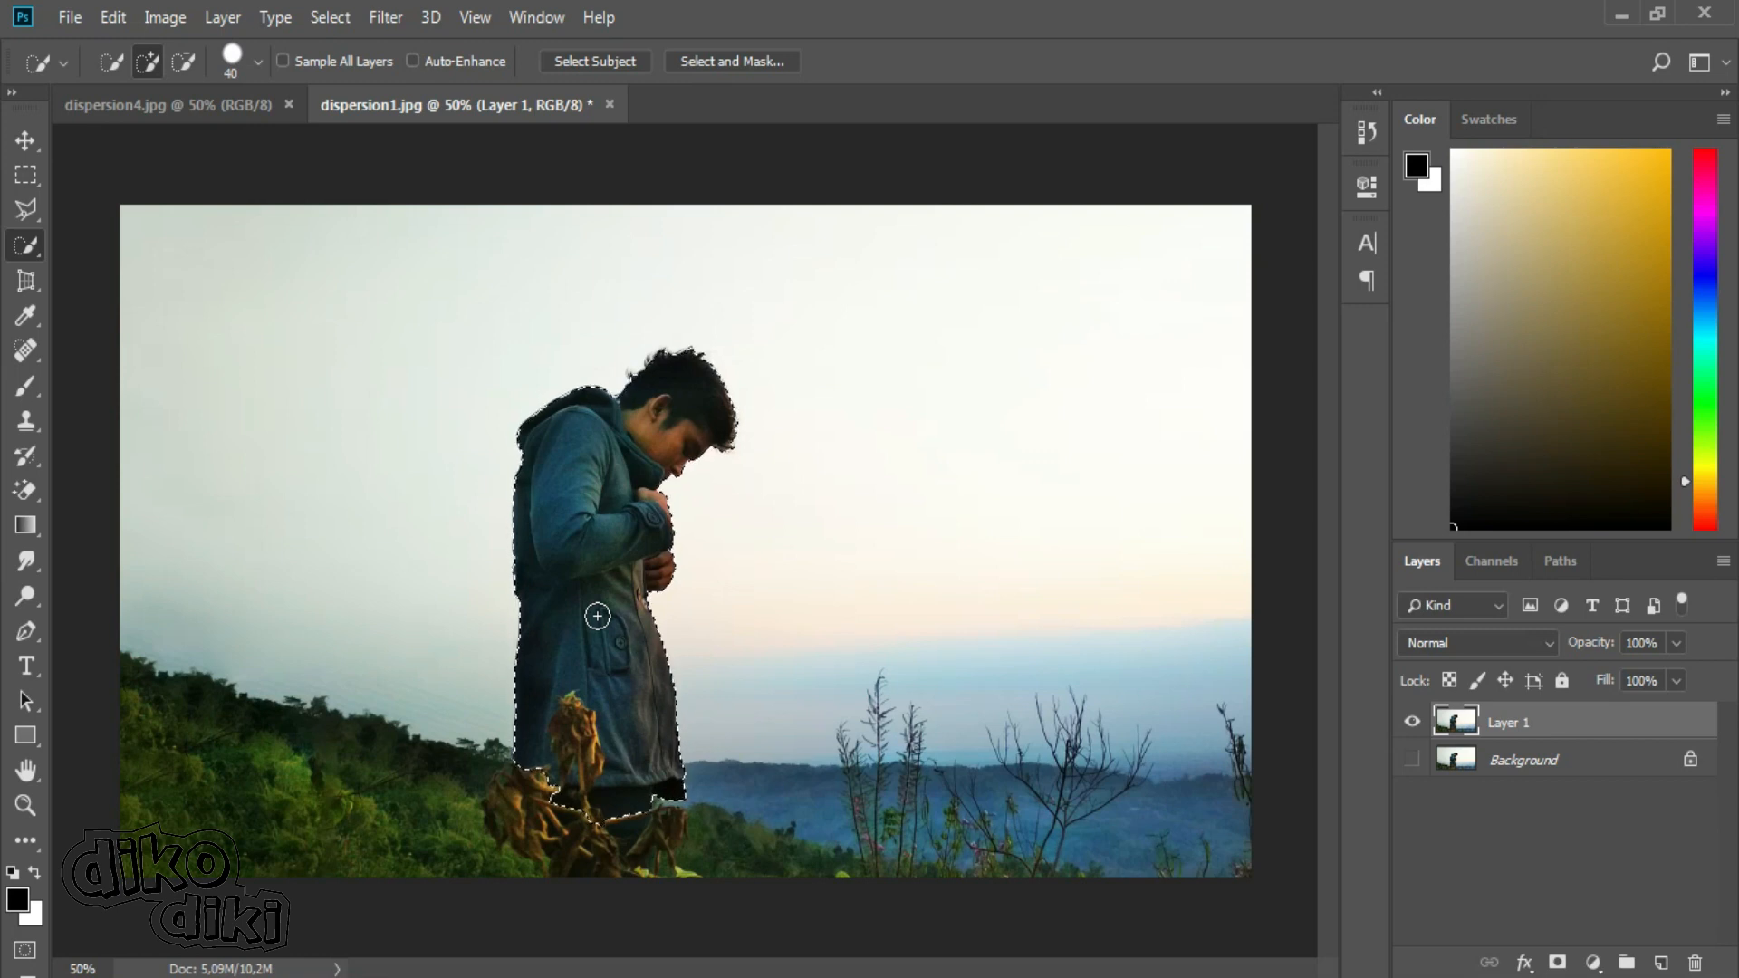
key(ctrl+j)
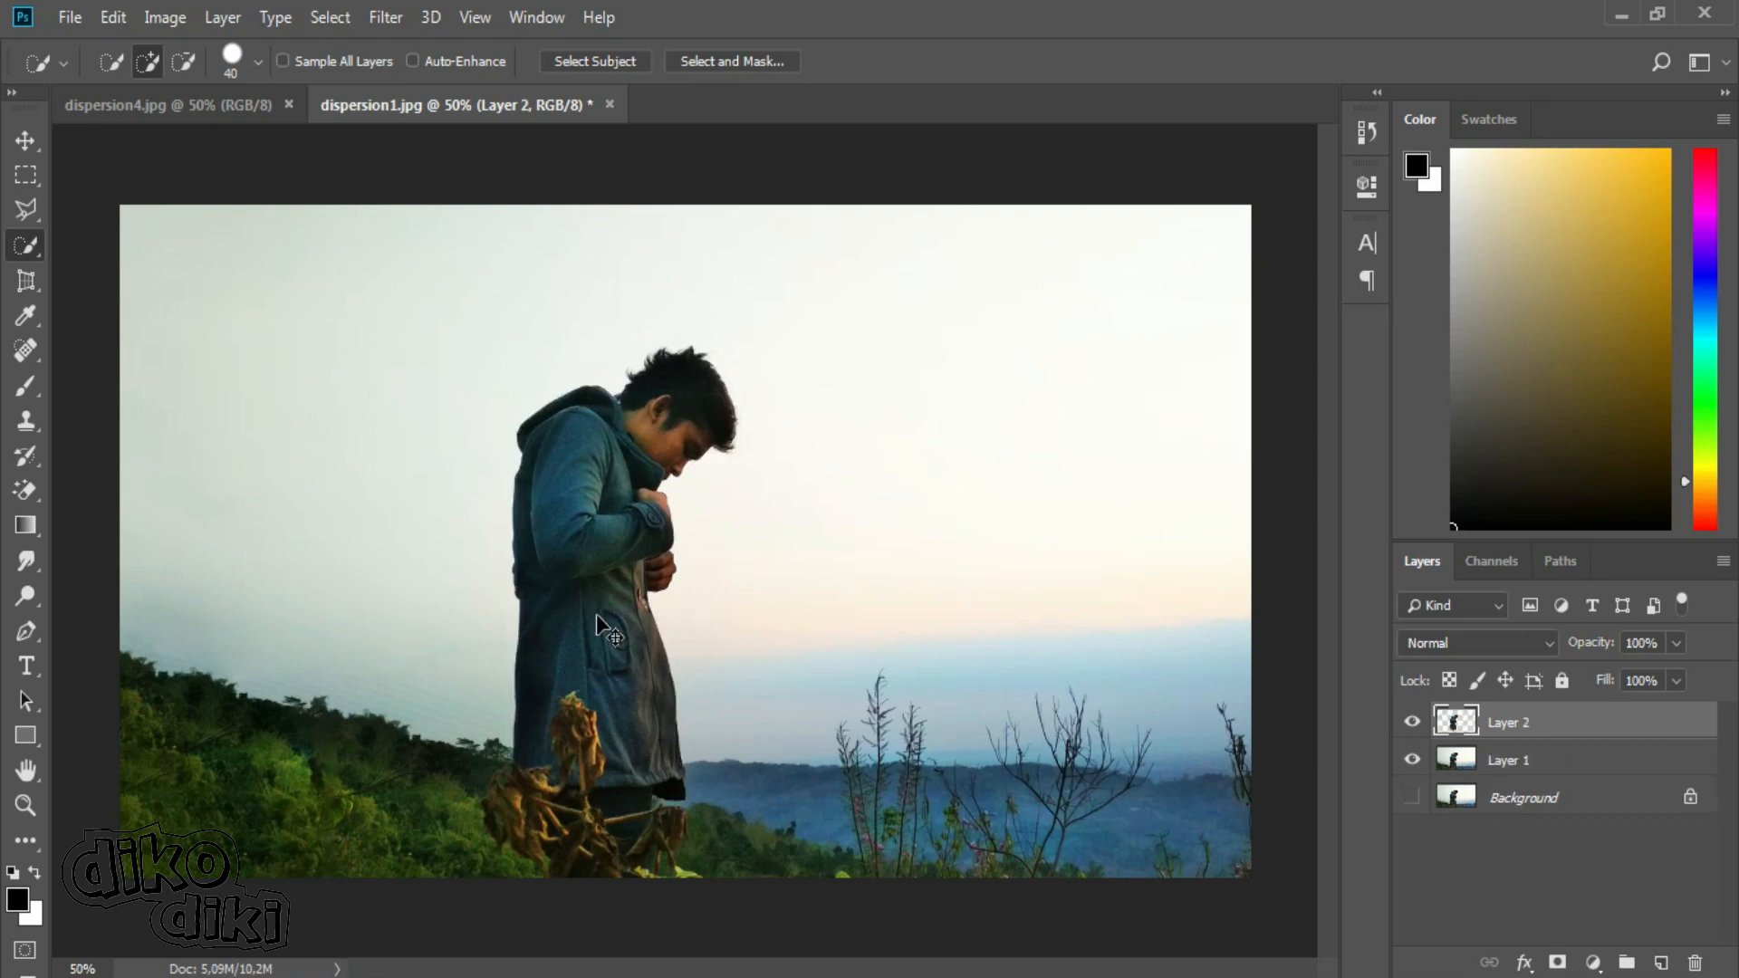
Duplicate the man's cutout layer and rename the duplicate layer3.
key(ctrl+j)
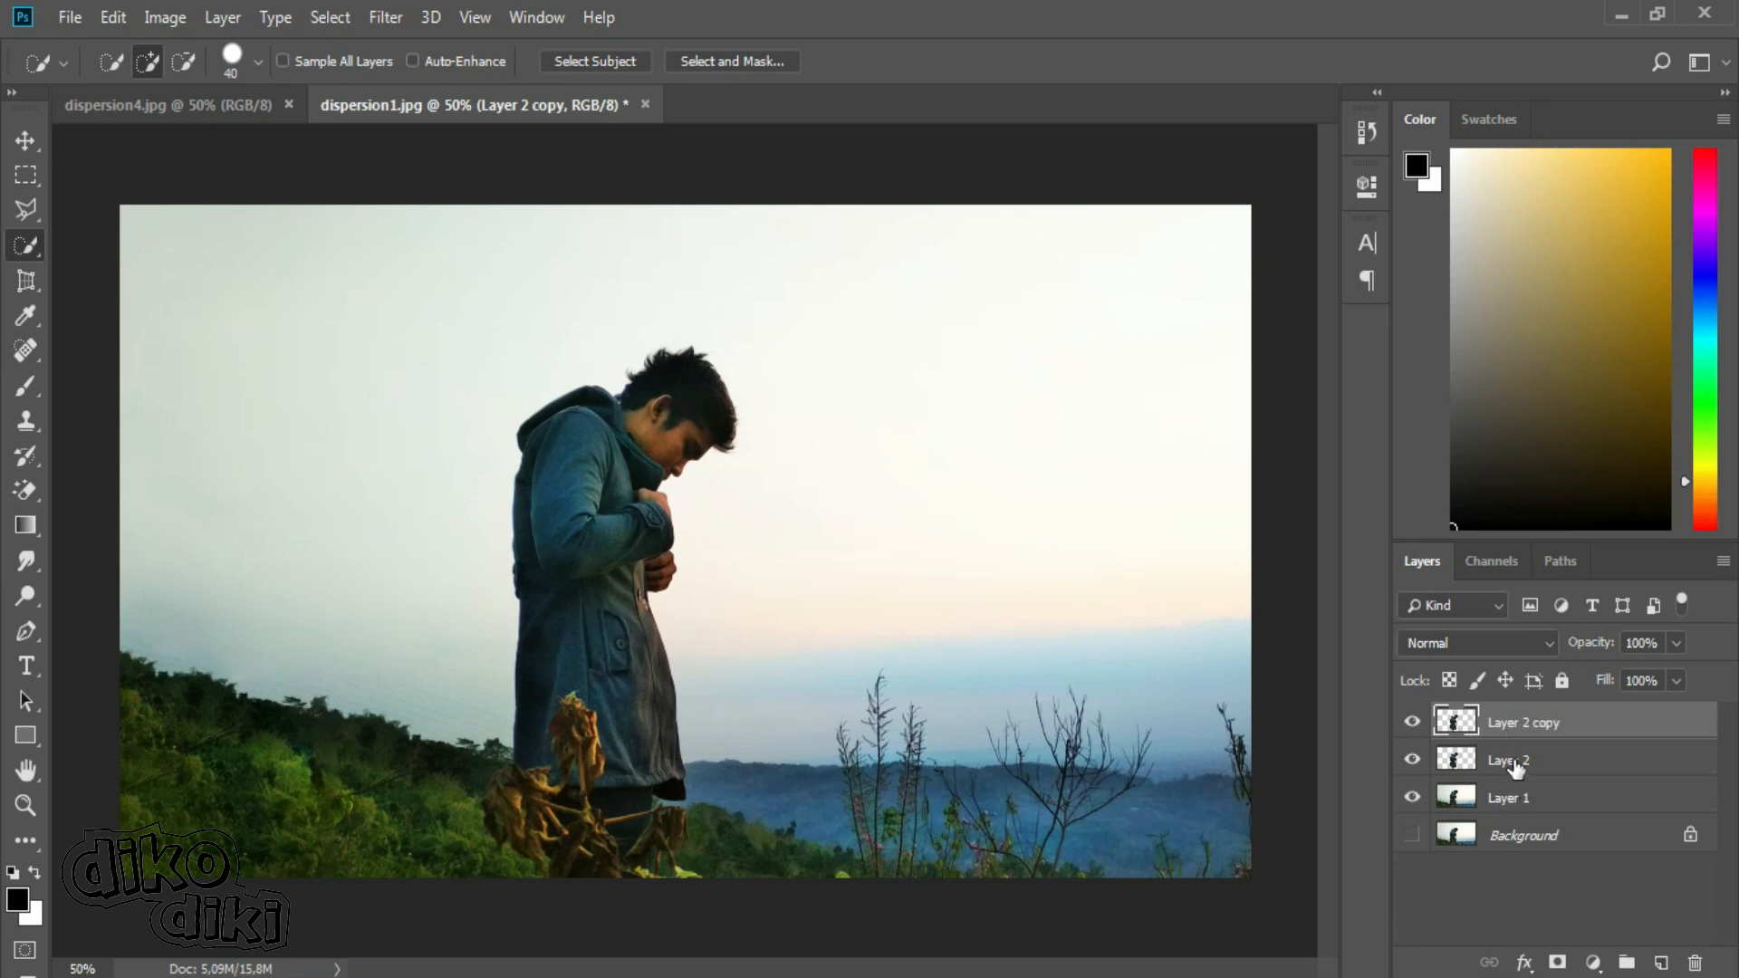
double_click(1522, 725)
key(BackSpace)
key(Return)
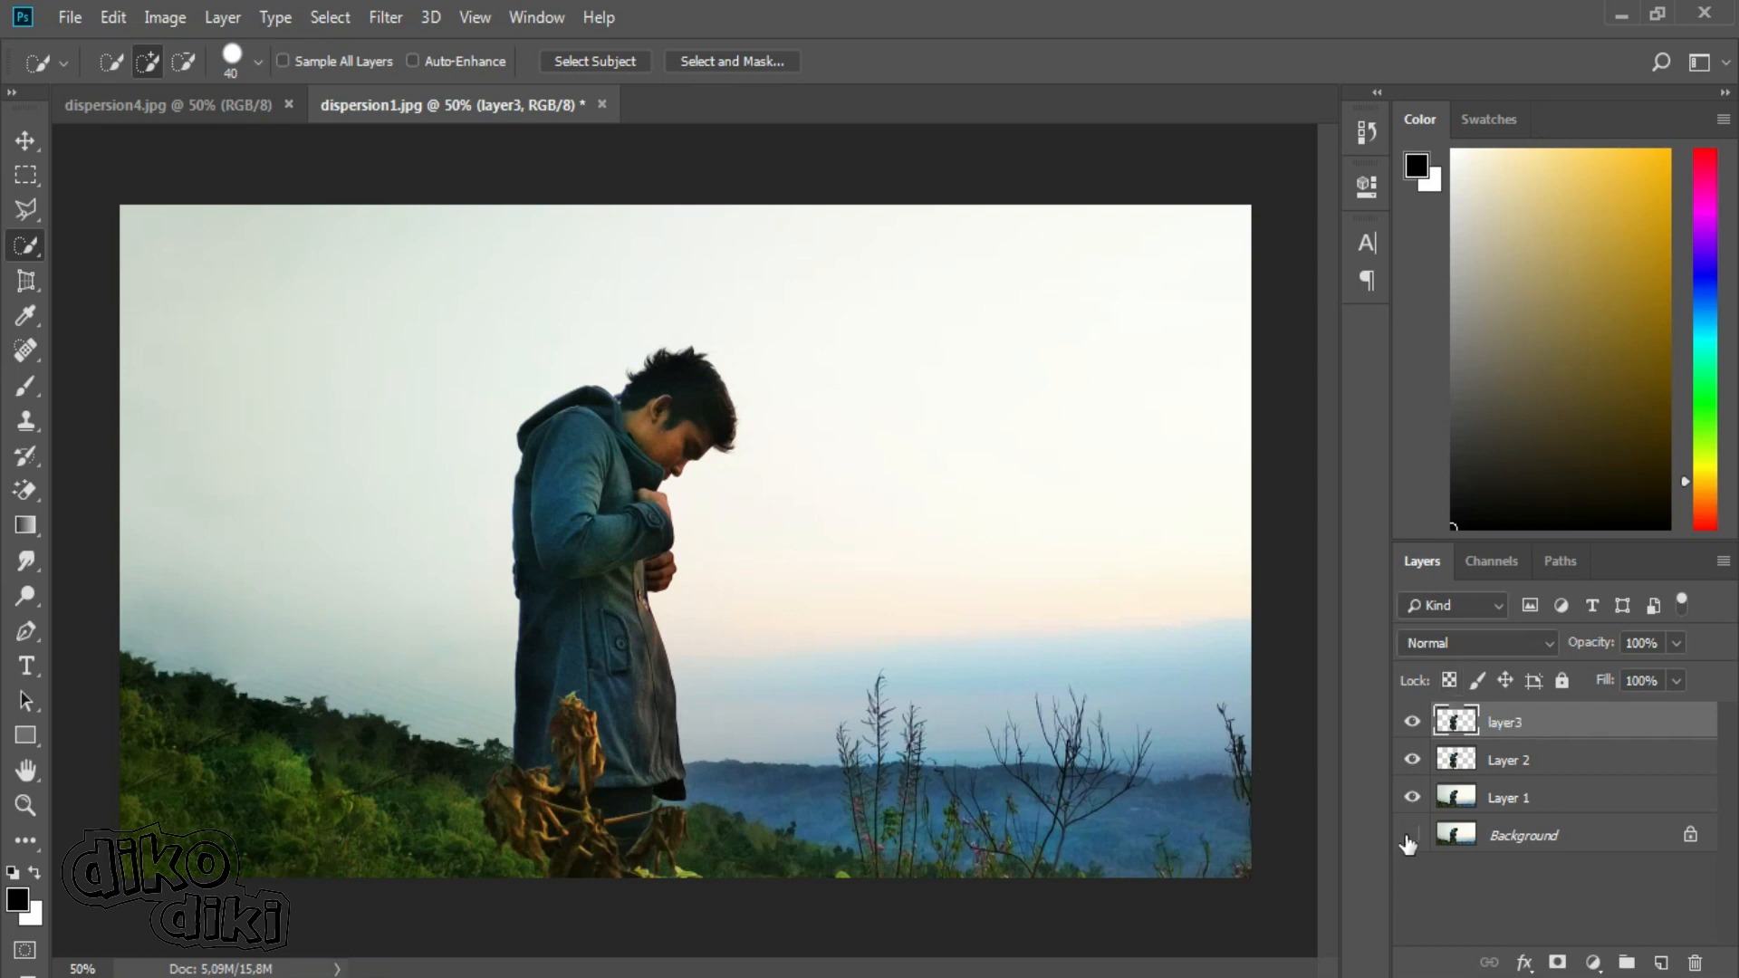
Select the man on Layer 1 with the Quick Selection tool, from his hair down to the coat's hem.
click(1514, 794)
click(1514, 797)
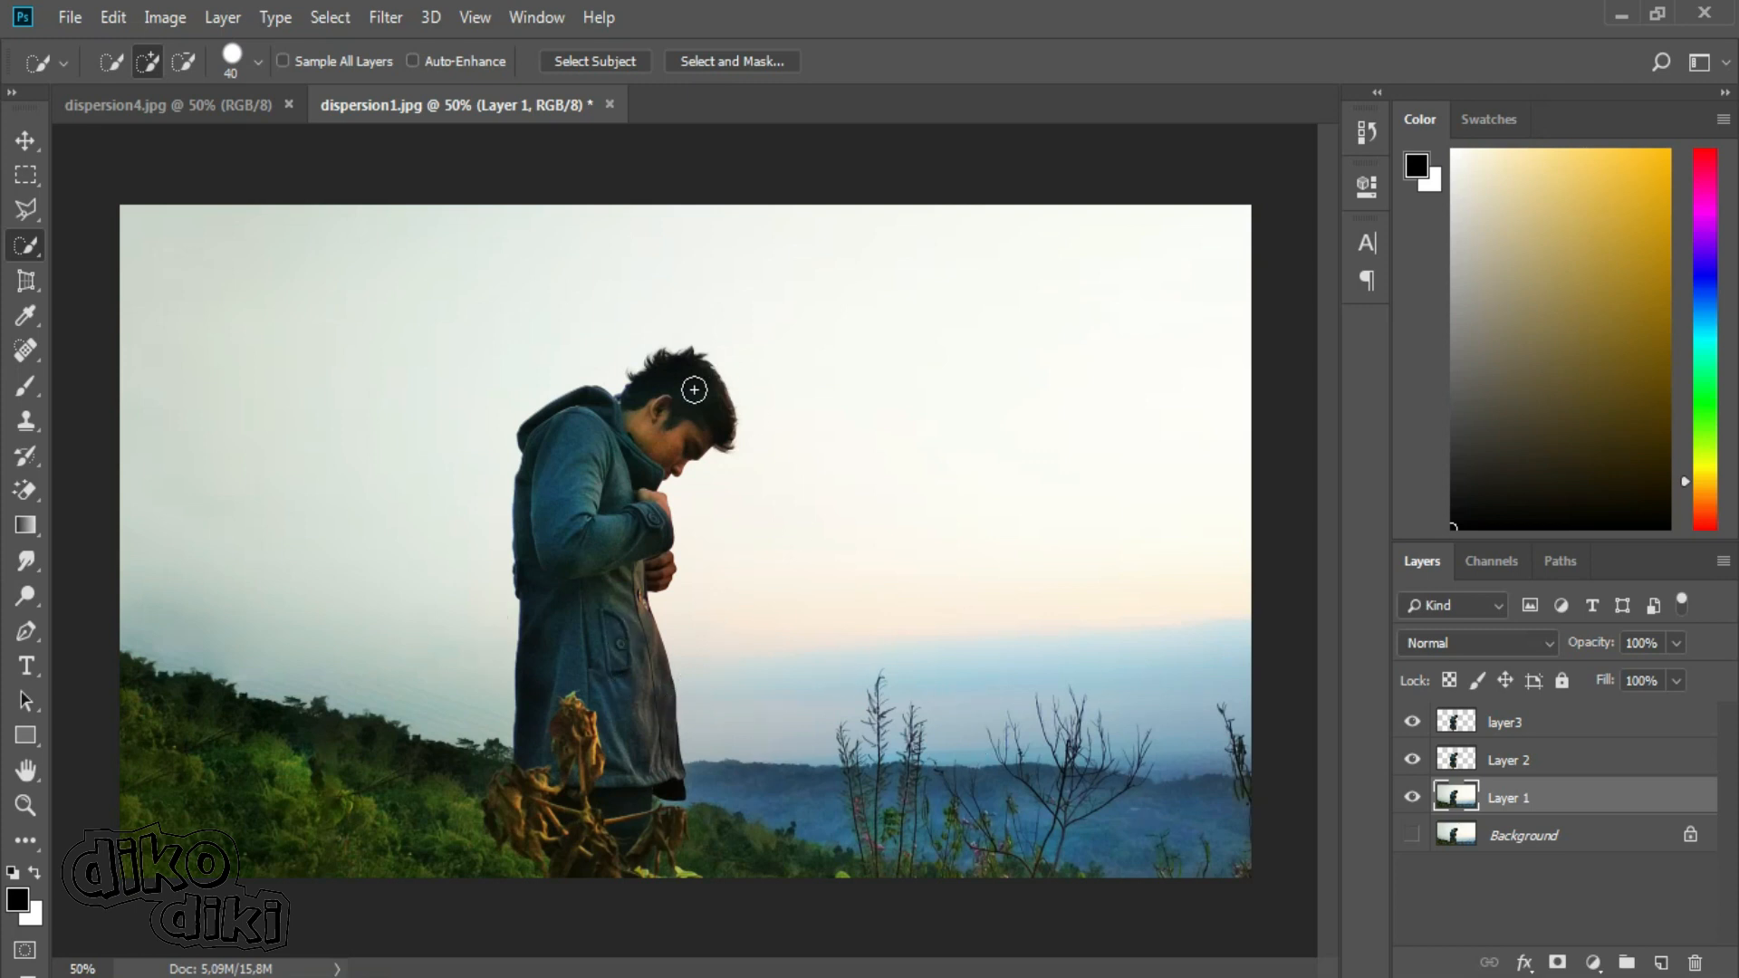
mouse_move(694, 390)
mouse_down()
mouse_move(634, 439)
mouse_move(601, 681)
mouse_up()
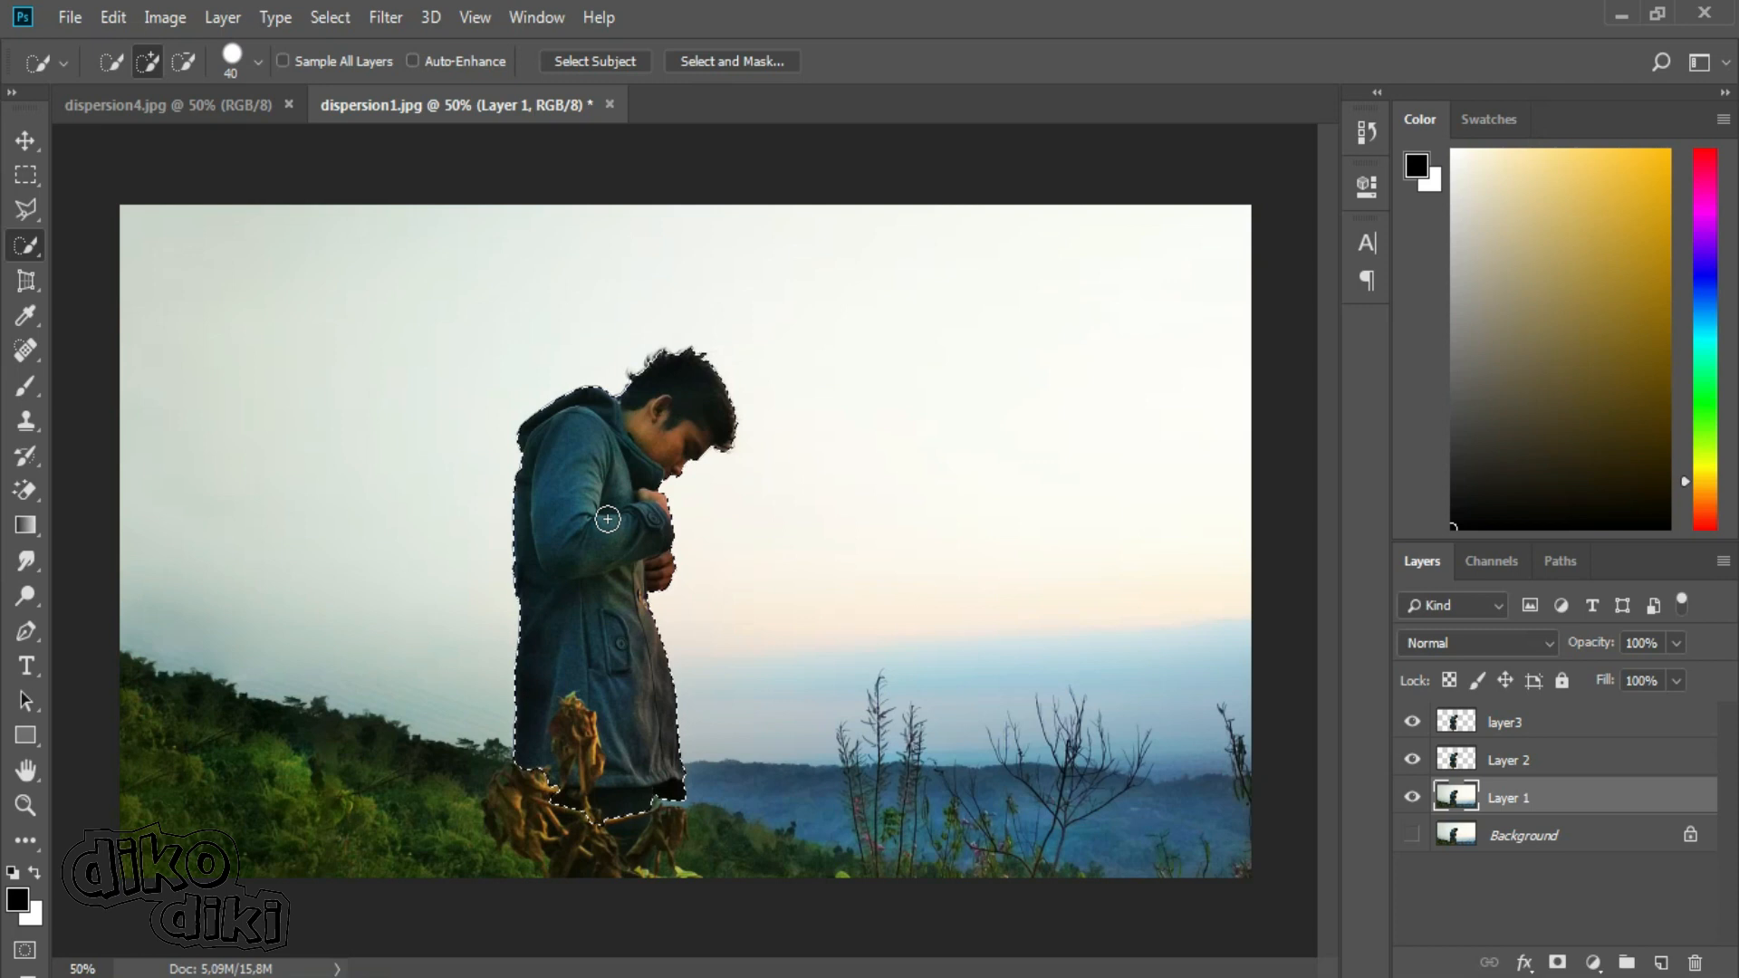
Fill the selected man on Layer 1 using Content-Aware contents.
click(114, 17)
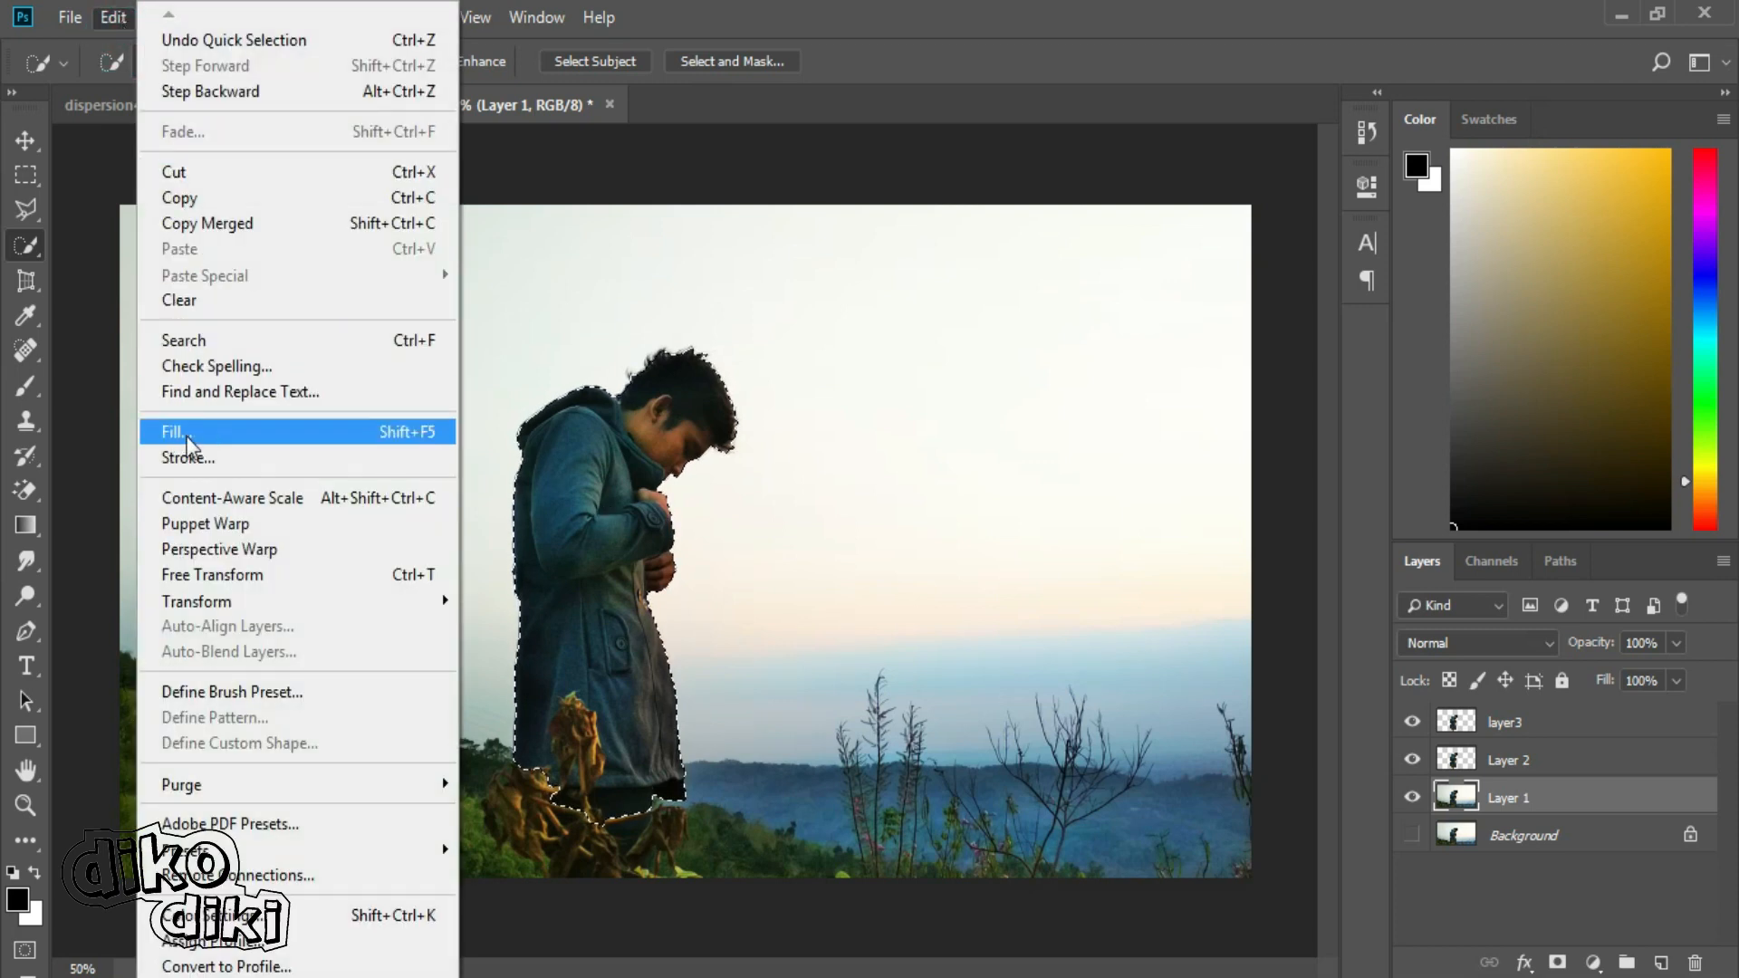
click(235, 436)
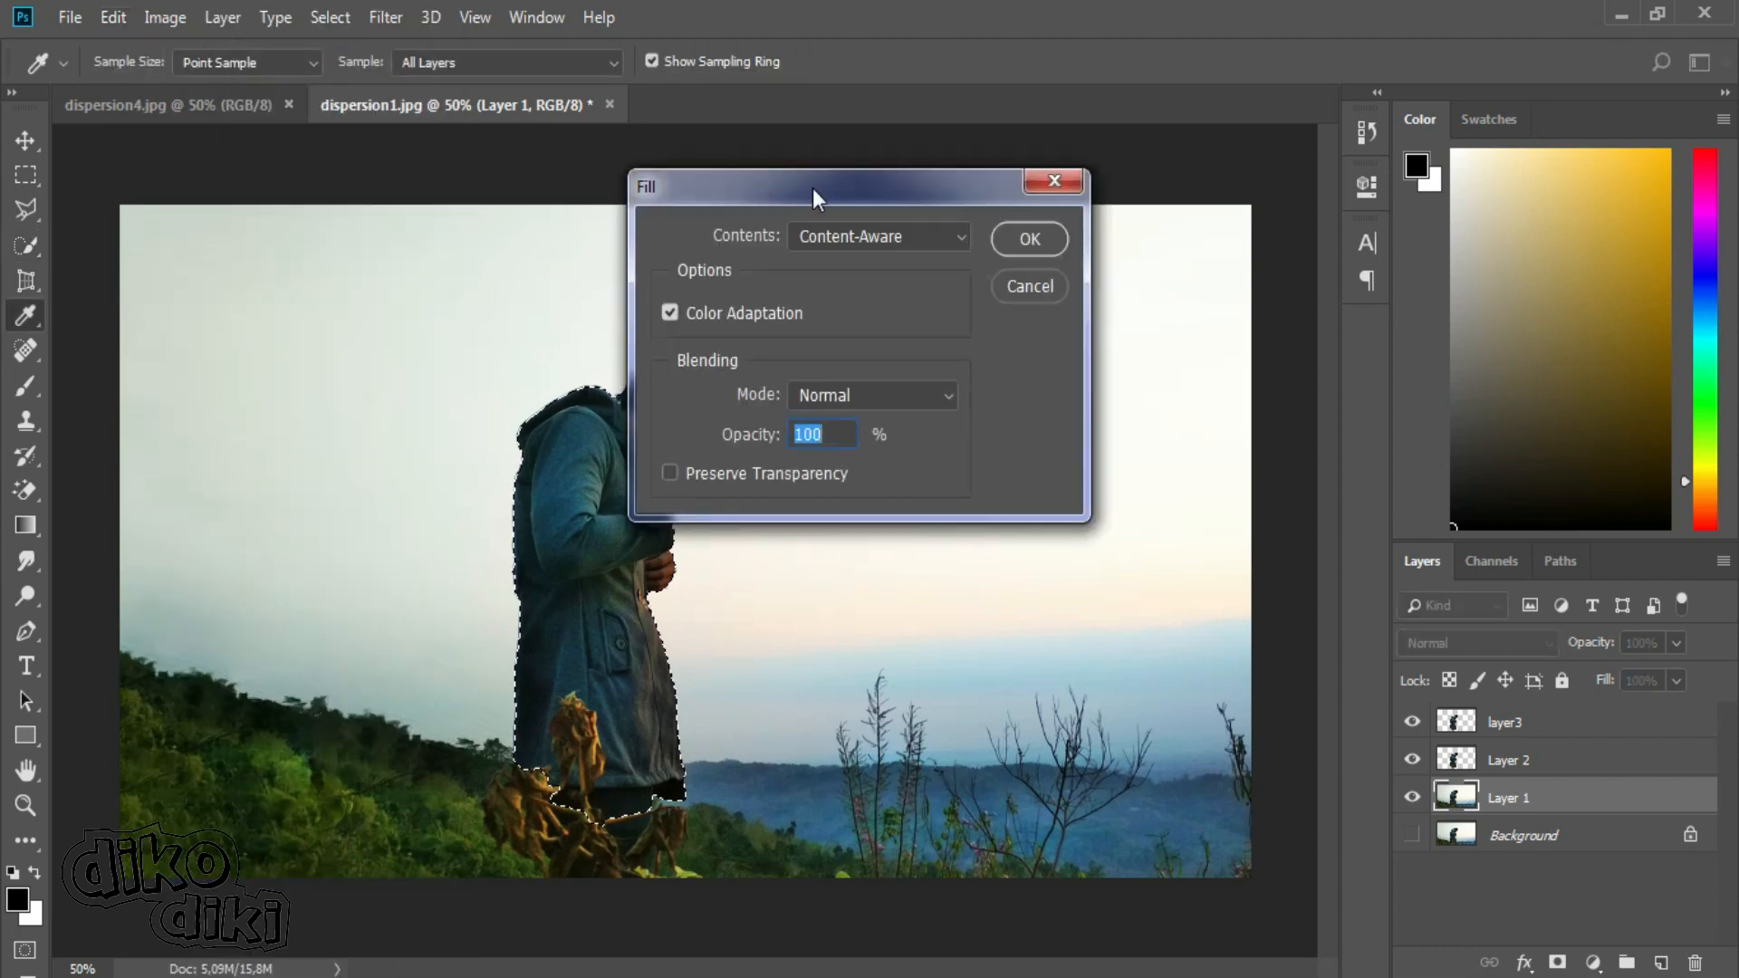
drag(786, 188, 959, 153)
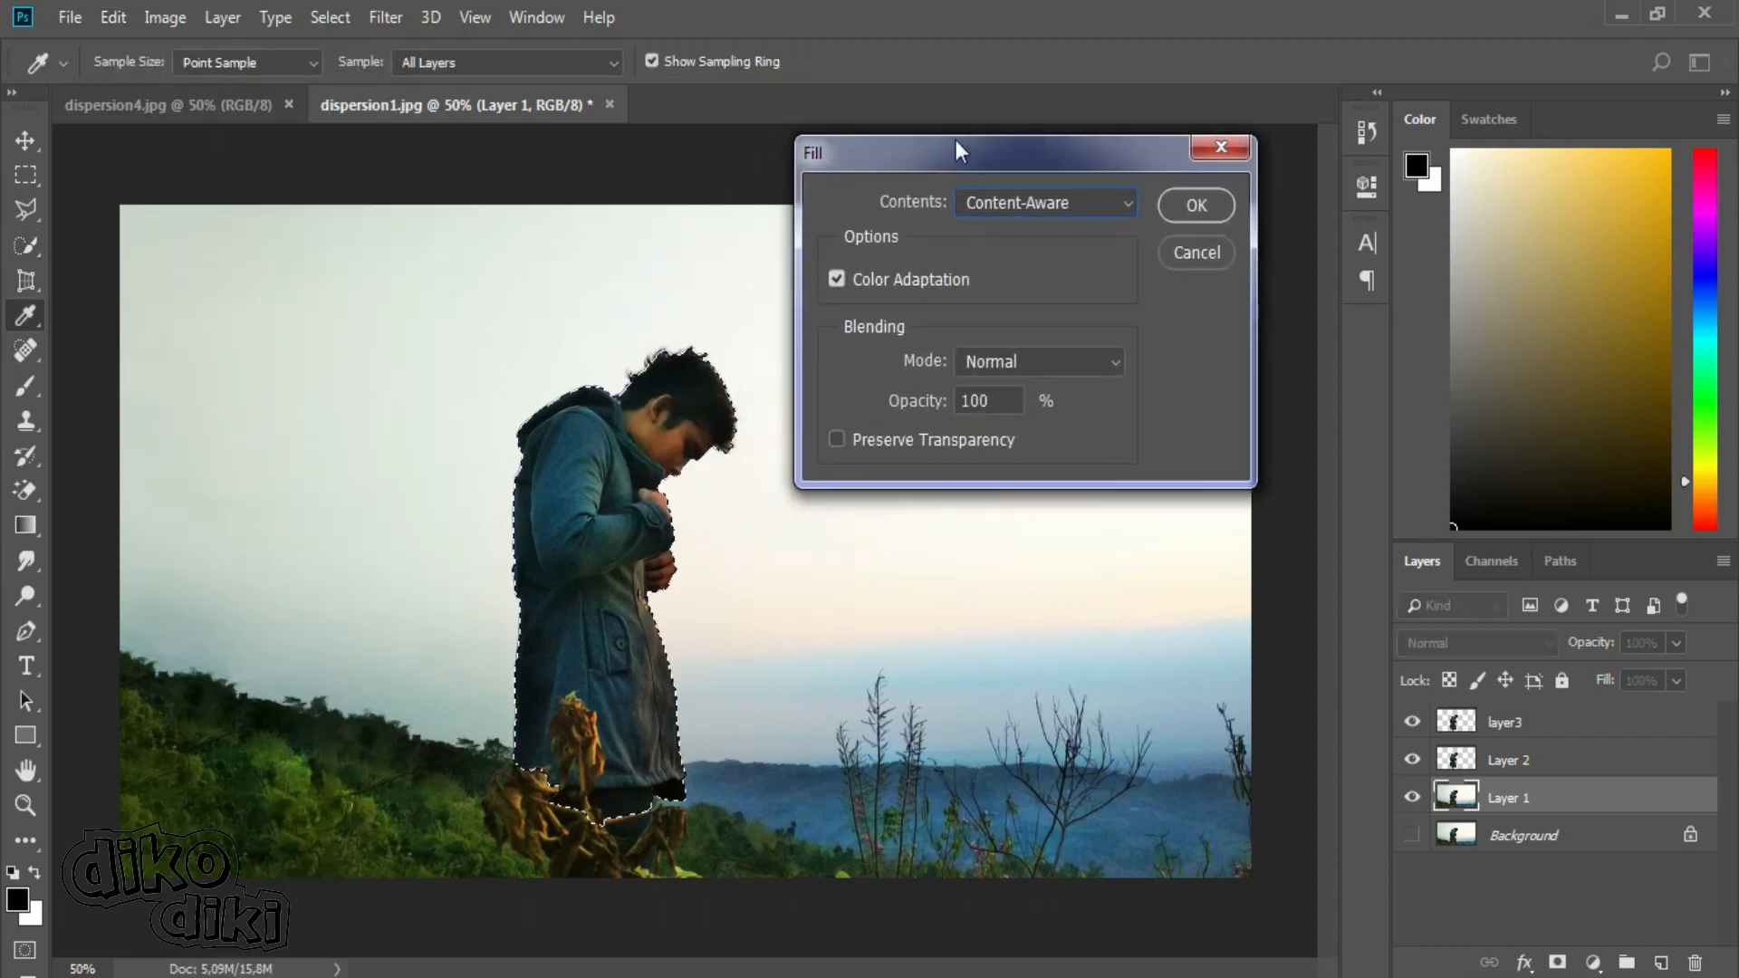
click(1079, 206)
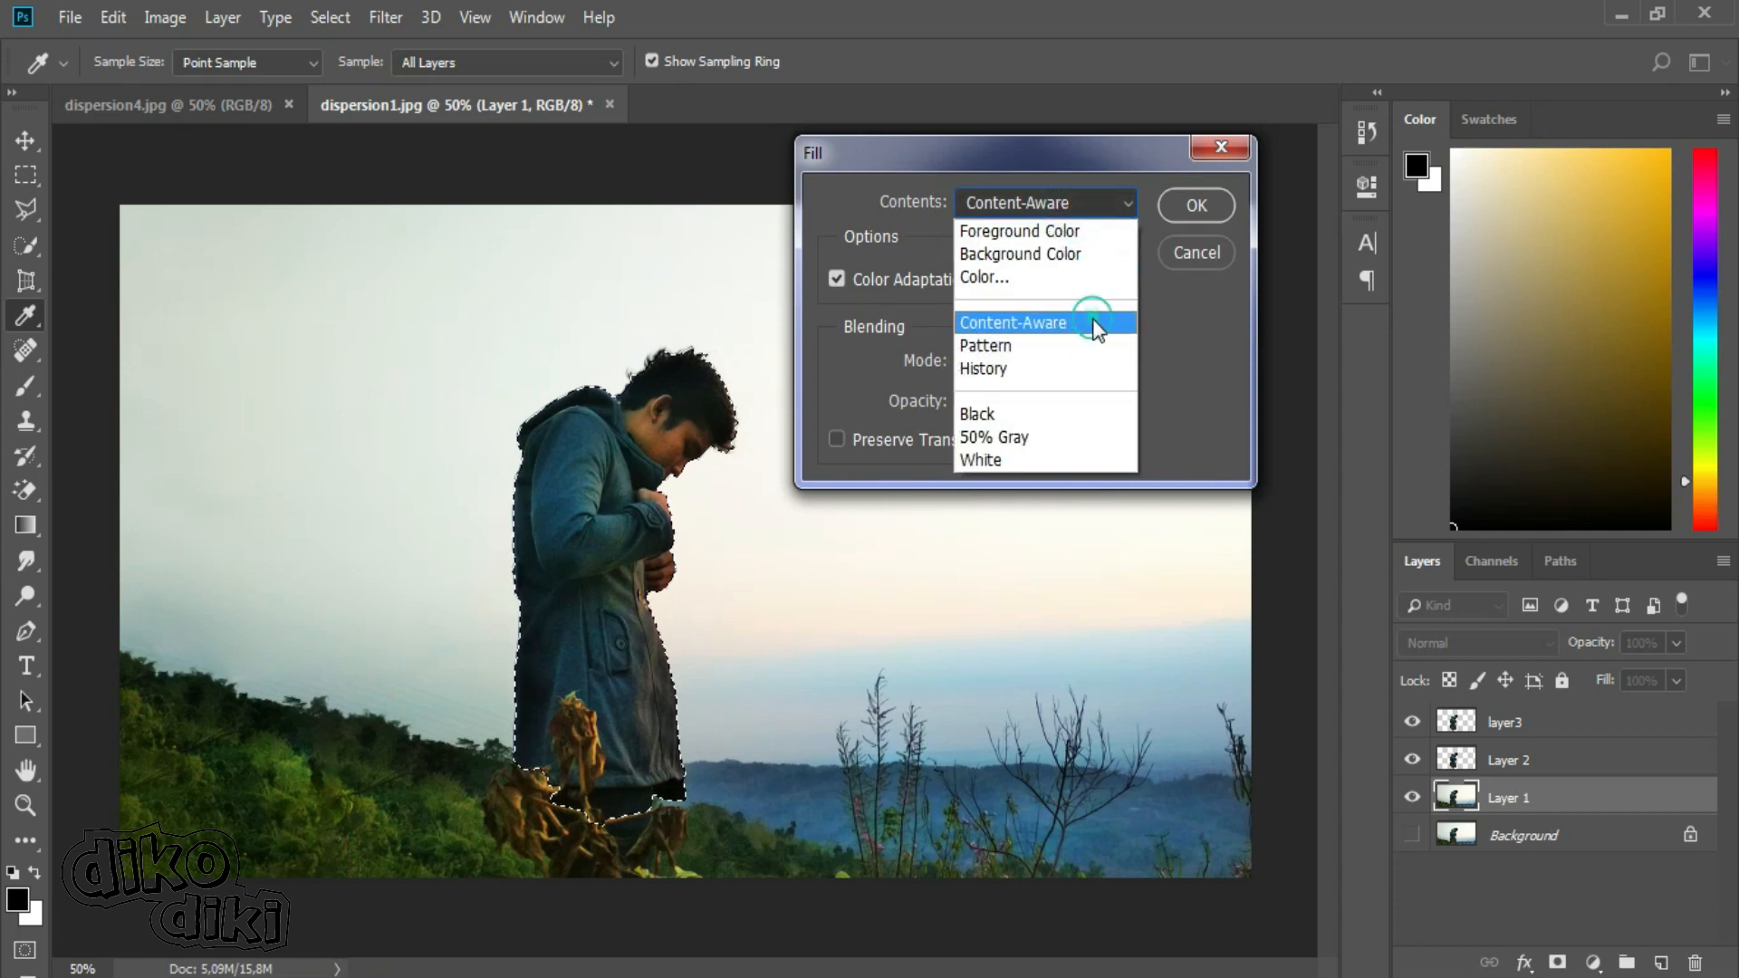
click(1096, 325)
click(1197, 206)
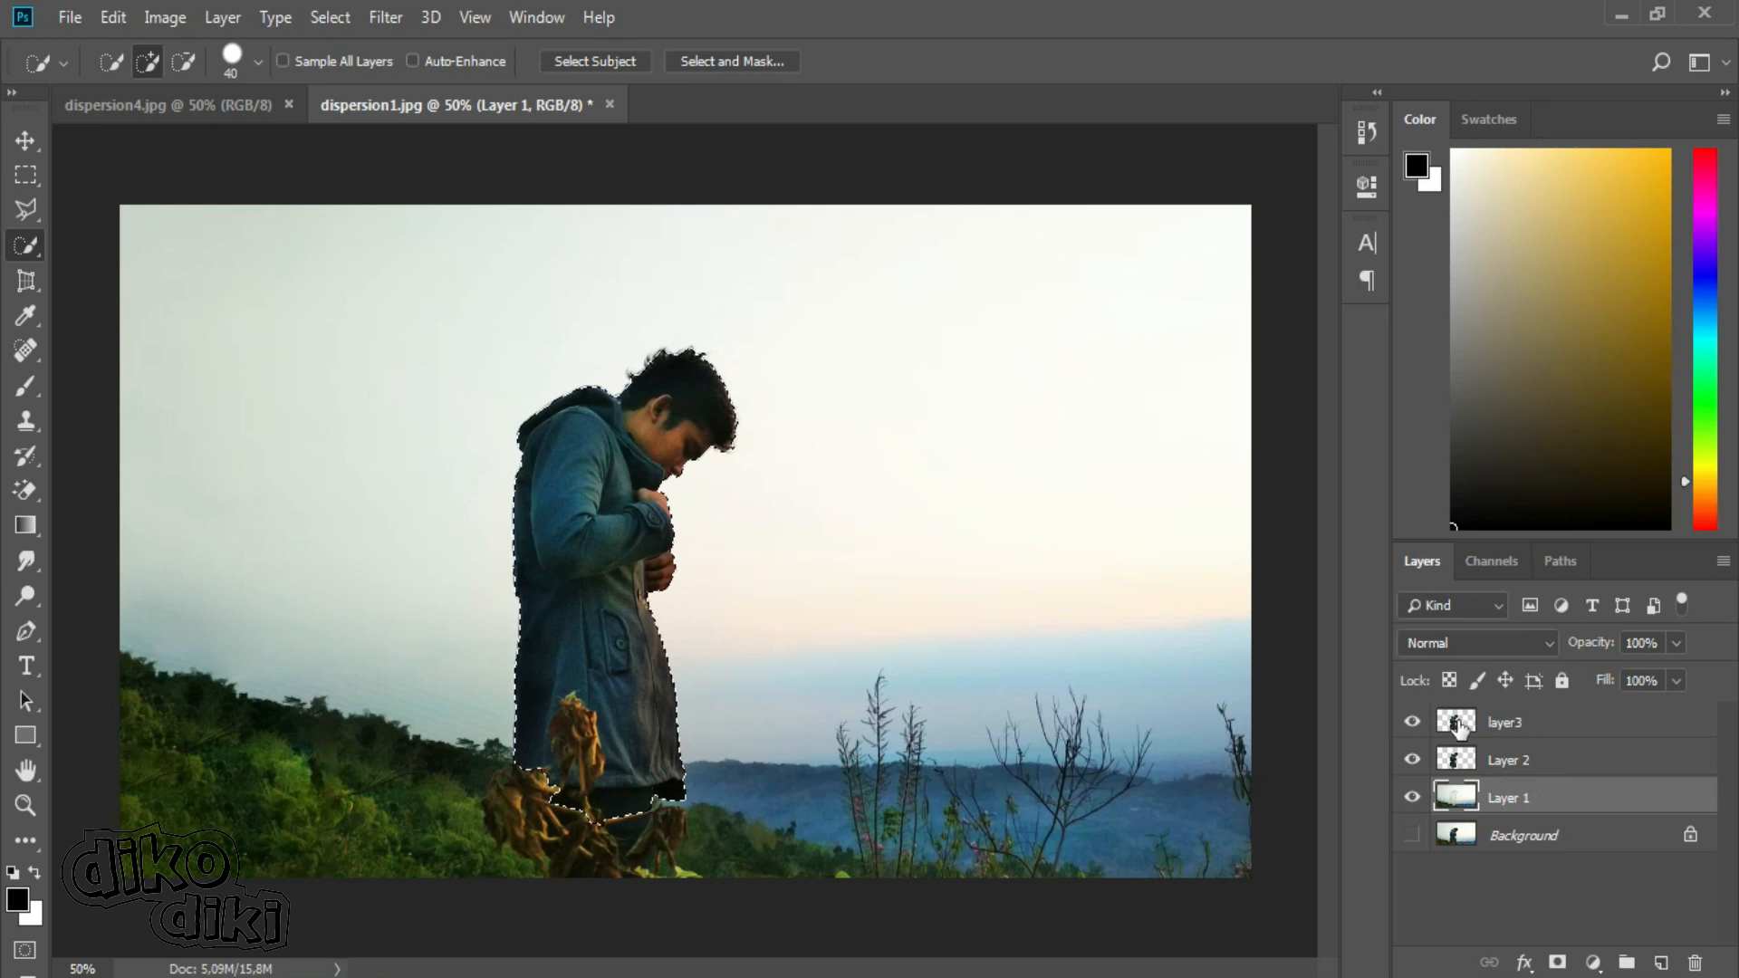
Hide layer3 and Layer 2, and clear the selection around the filled silhouette.
click(1411, 722)
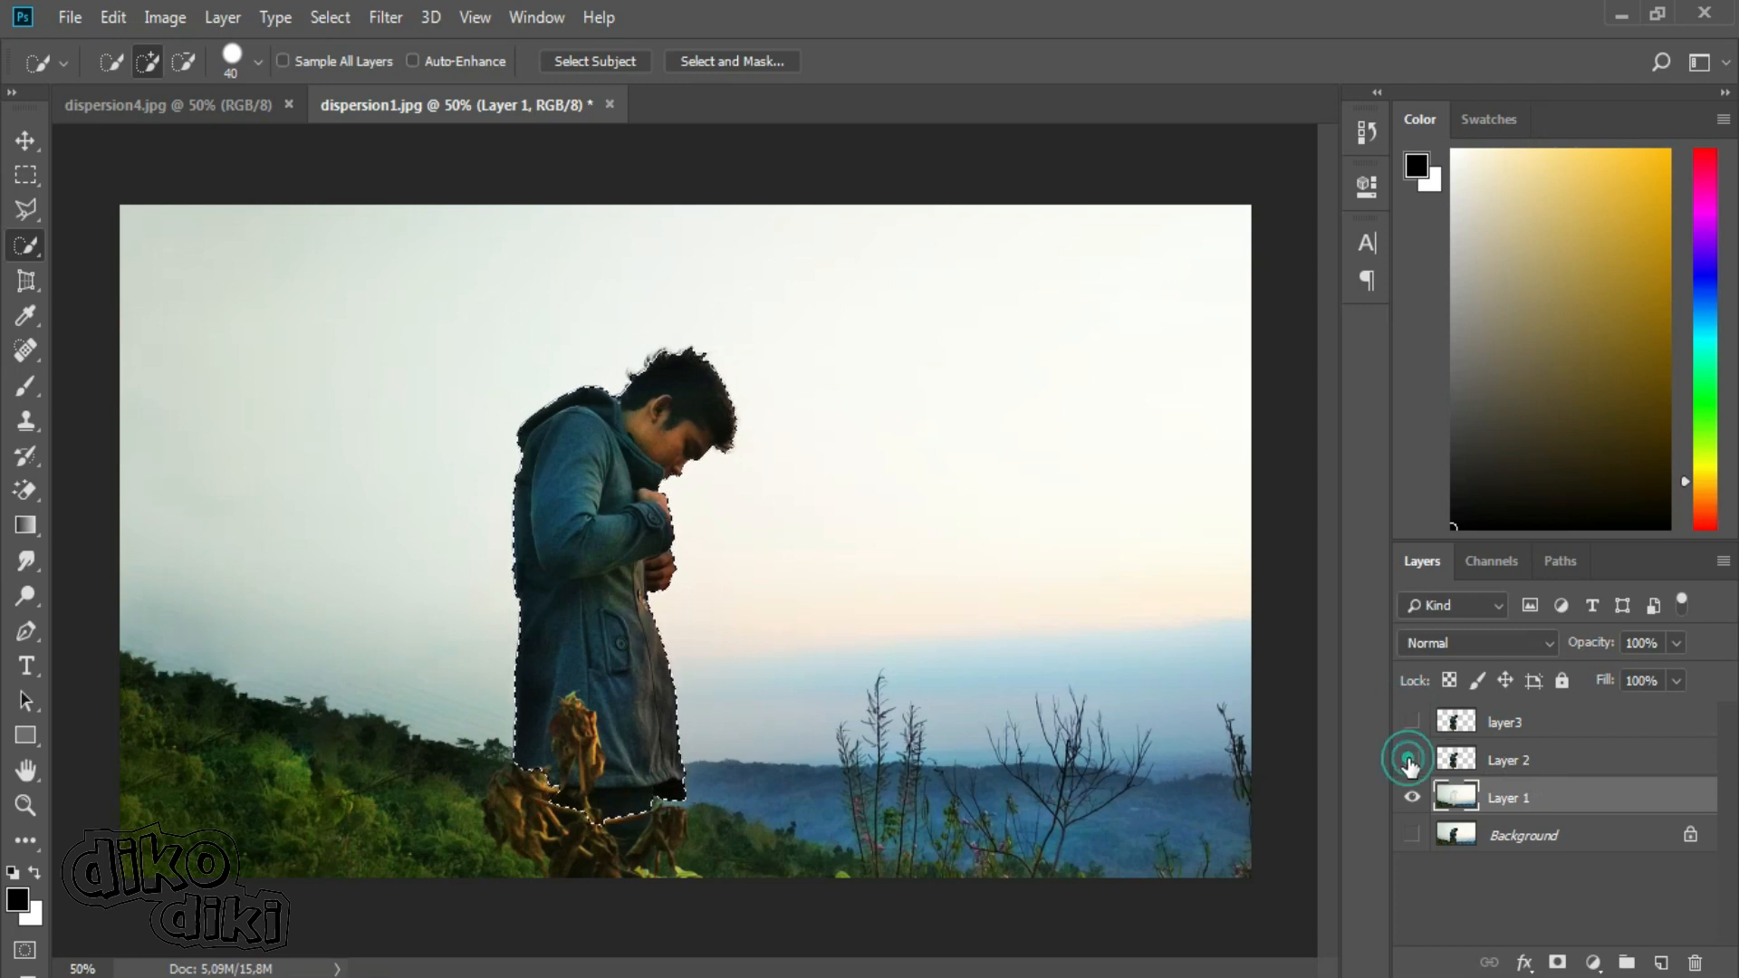
click(1411, 760)
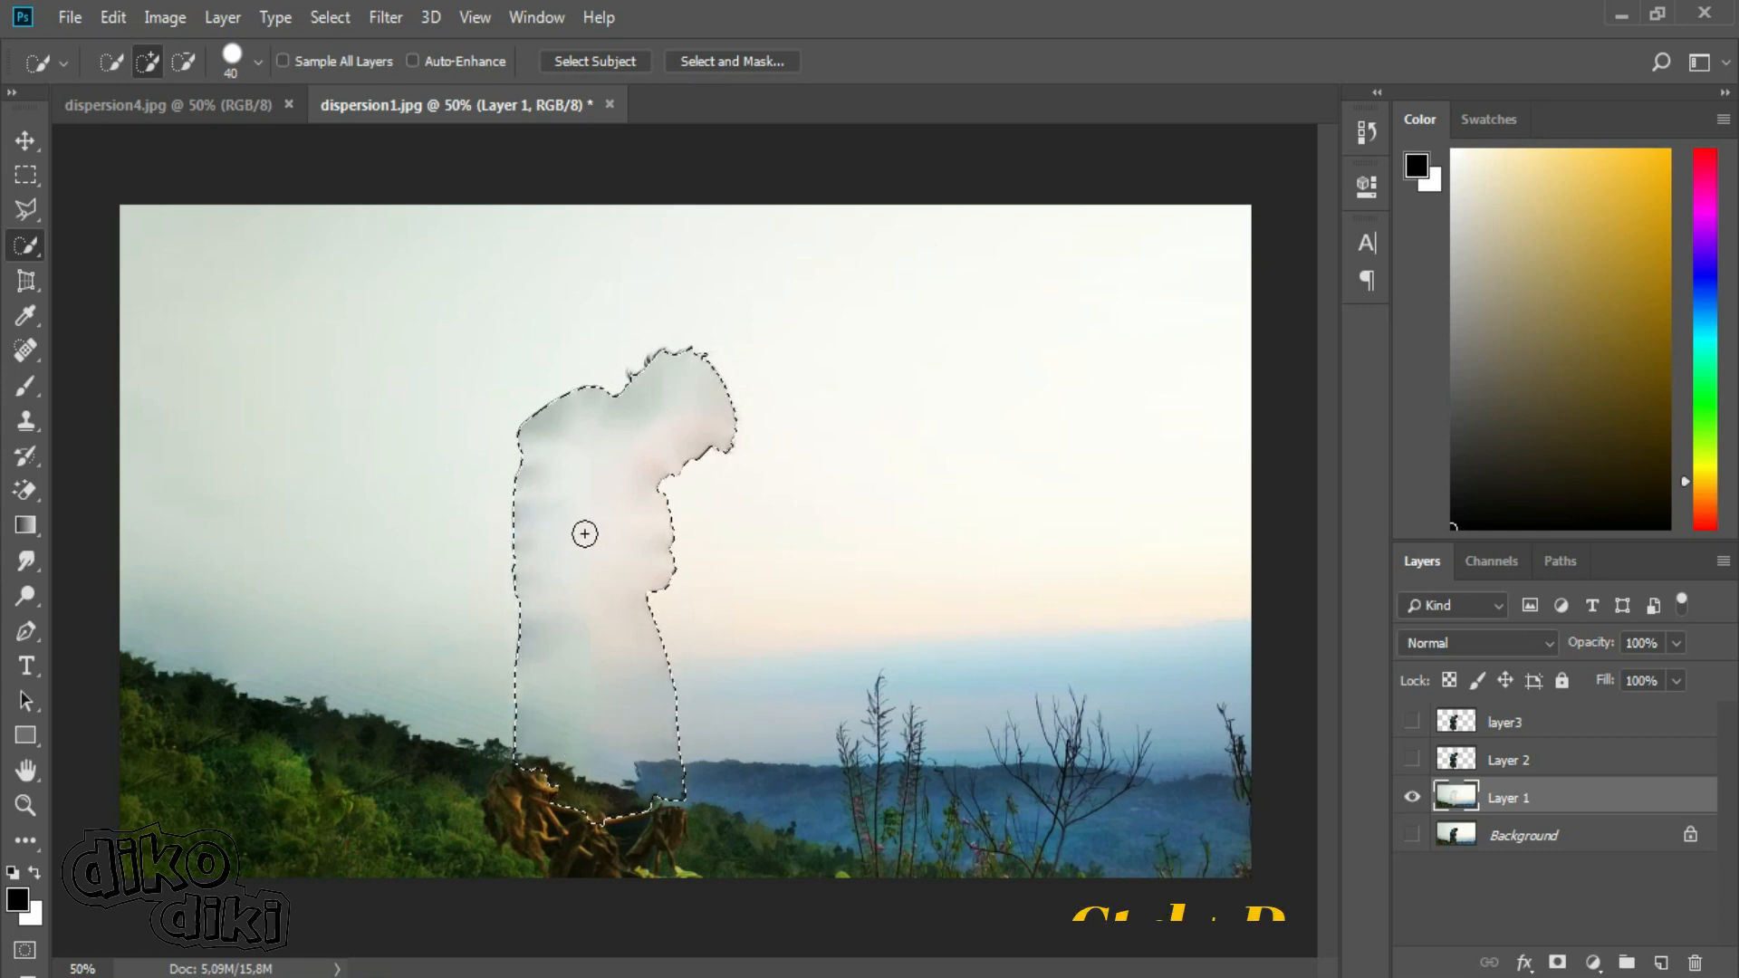
key(ctrl+d)
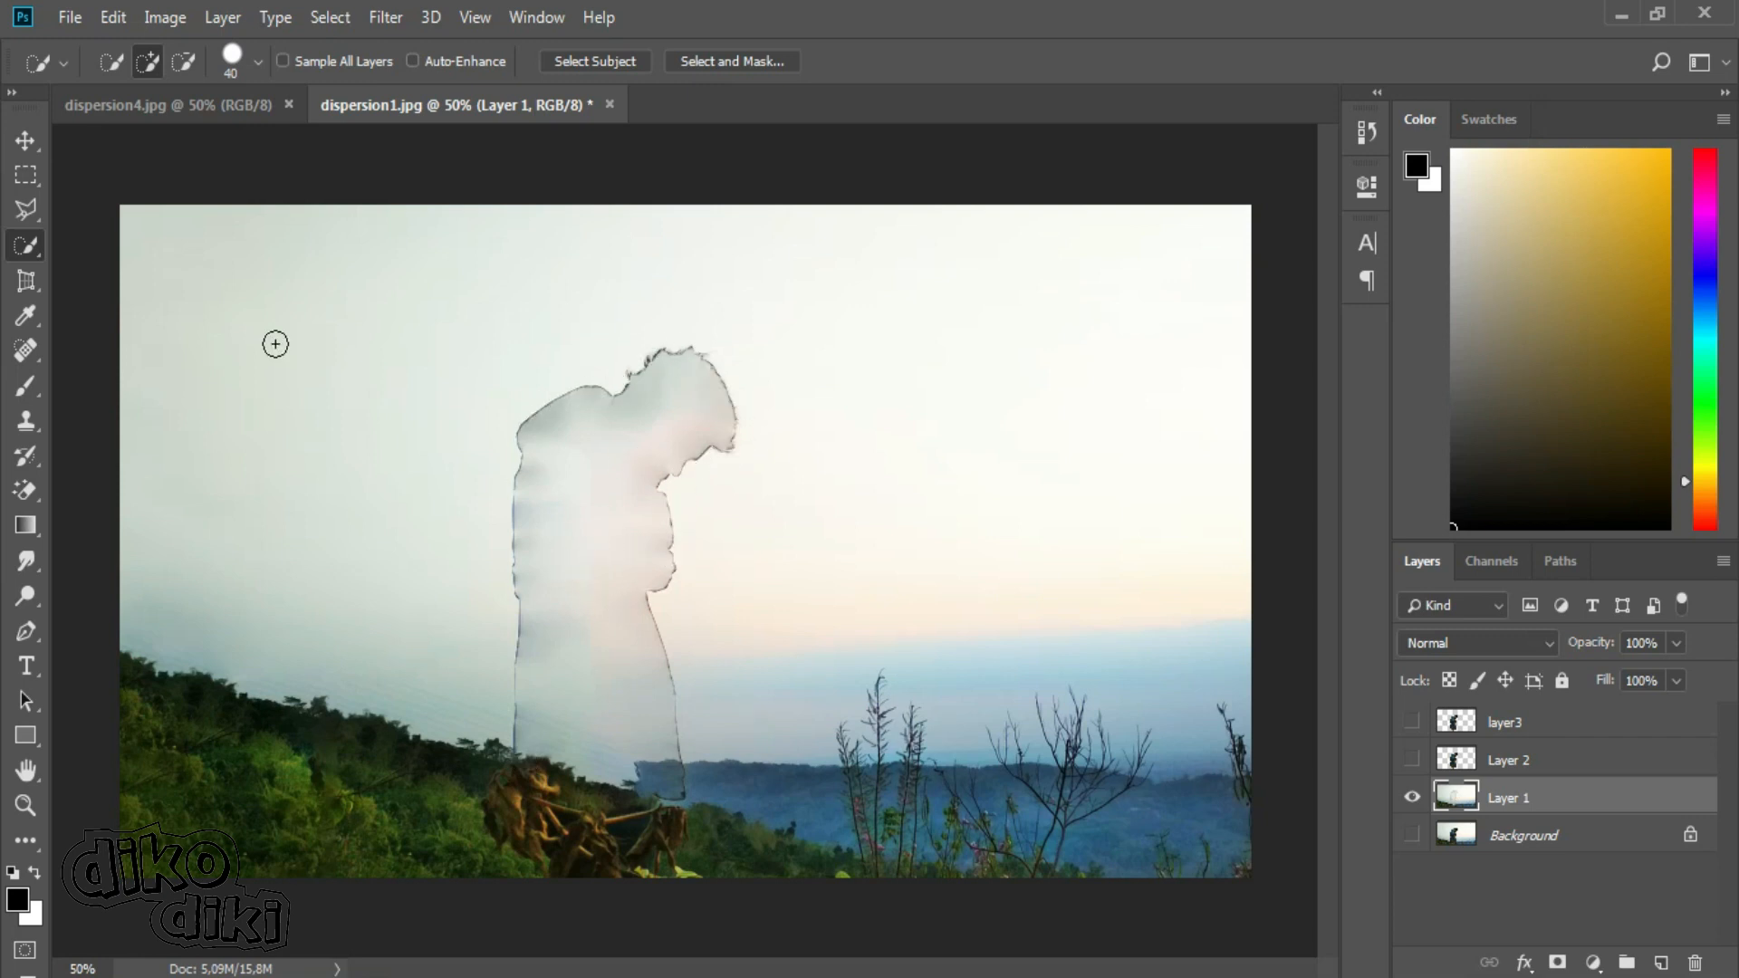
Remove the leftover silhouette outline on Layer 1 with the Spot Healing Brush, covering the head, both sides and the lower edge.
click(24, 351)
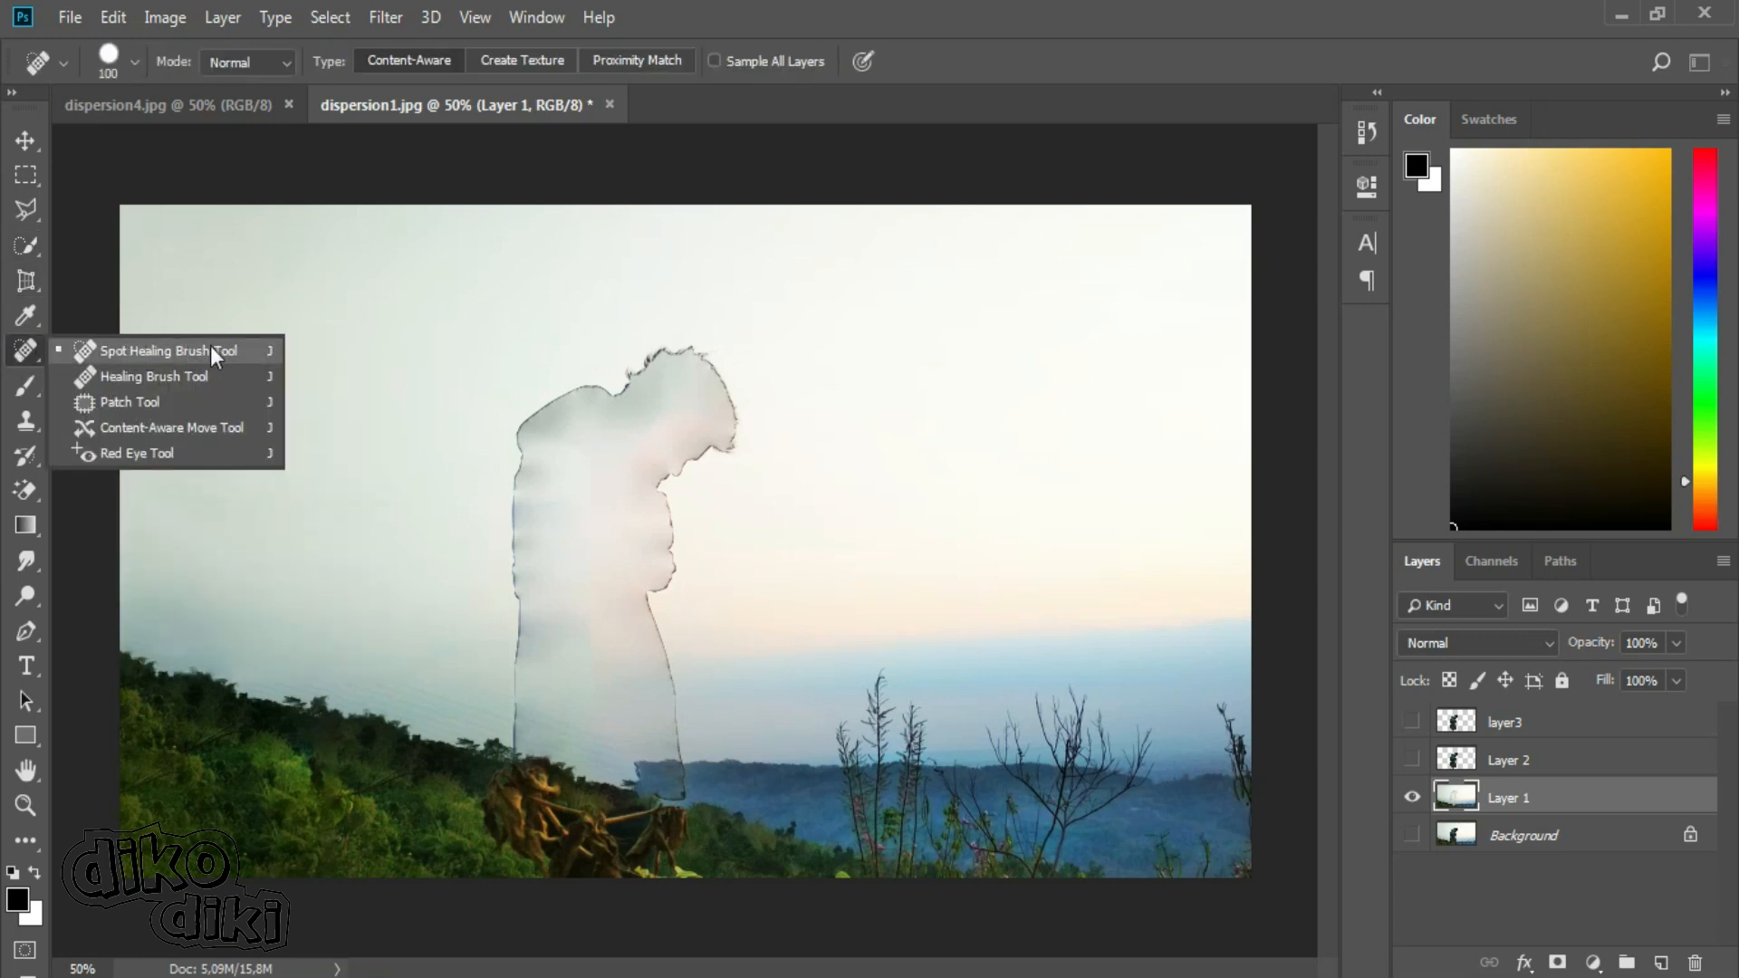
click(165, 351)
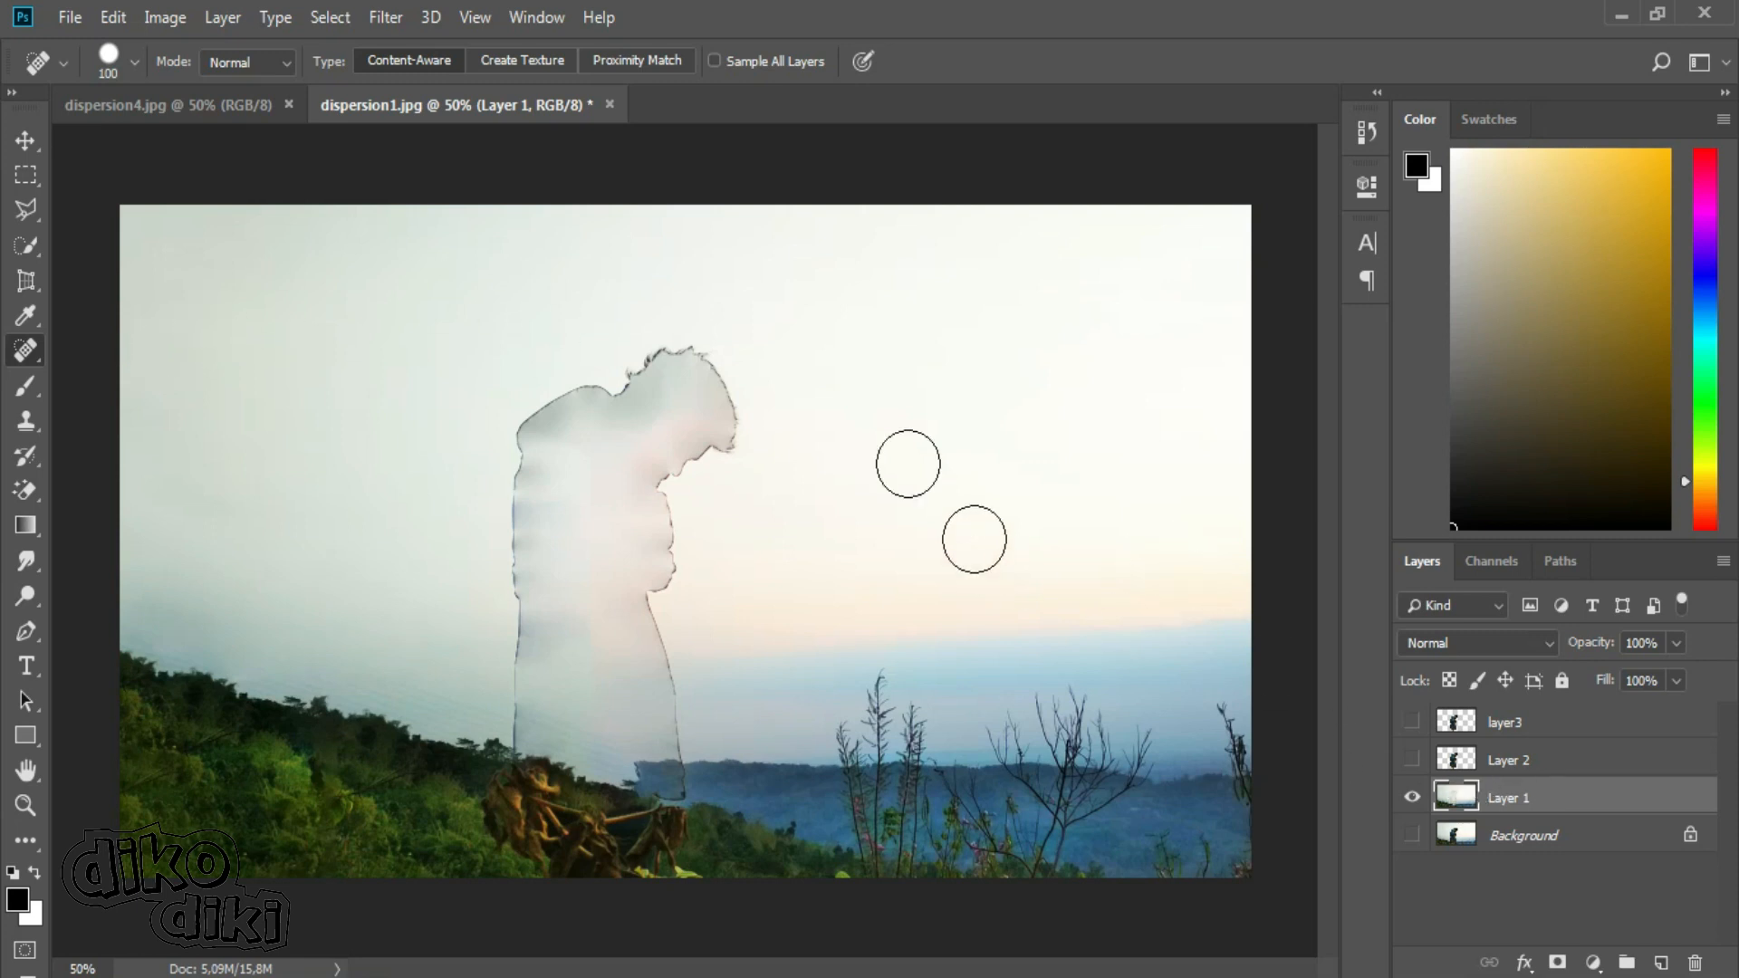
mouse_move(682, 351)
mouse_down()
mouse_move(554, 408)
mouse_move(515, 793)
mouse_up()
drag(677, 330, 641, 820)
mouse_move(716, 417)
mouse_down()
mouse_move(539, 815)
mouse_move(709, 432)
mouse_move(631, 789)
mouse_up()
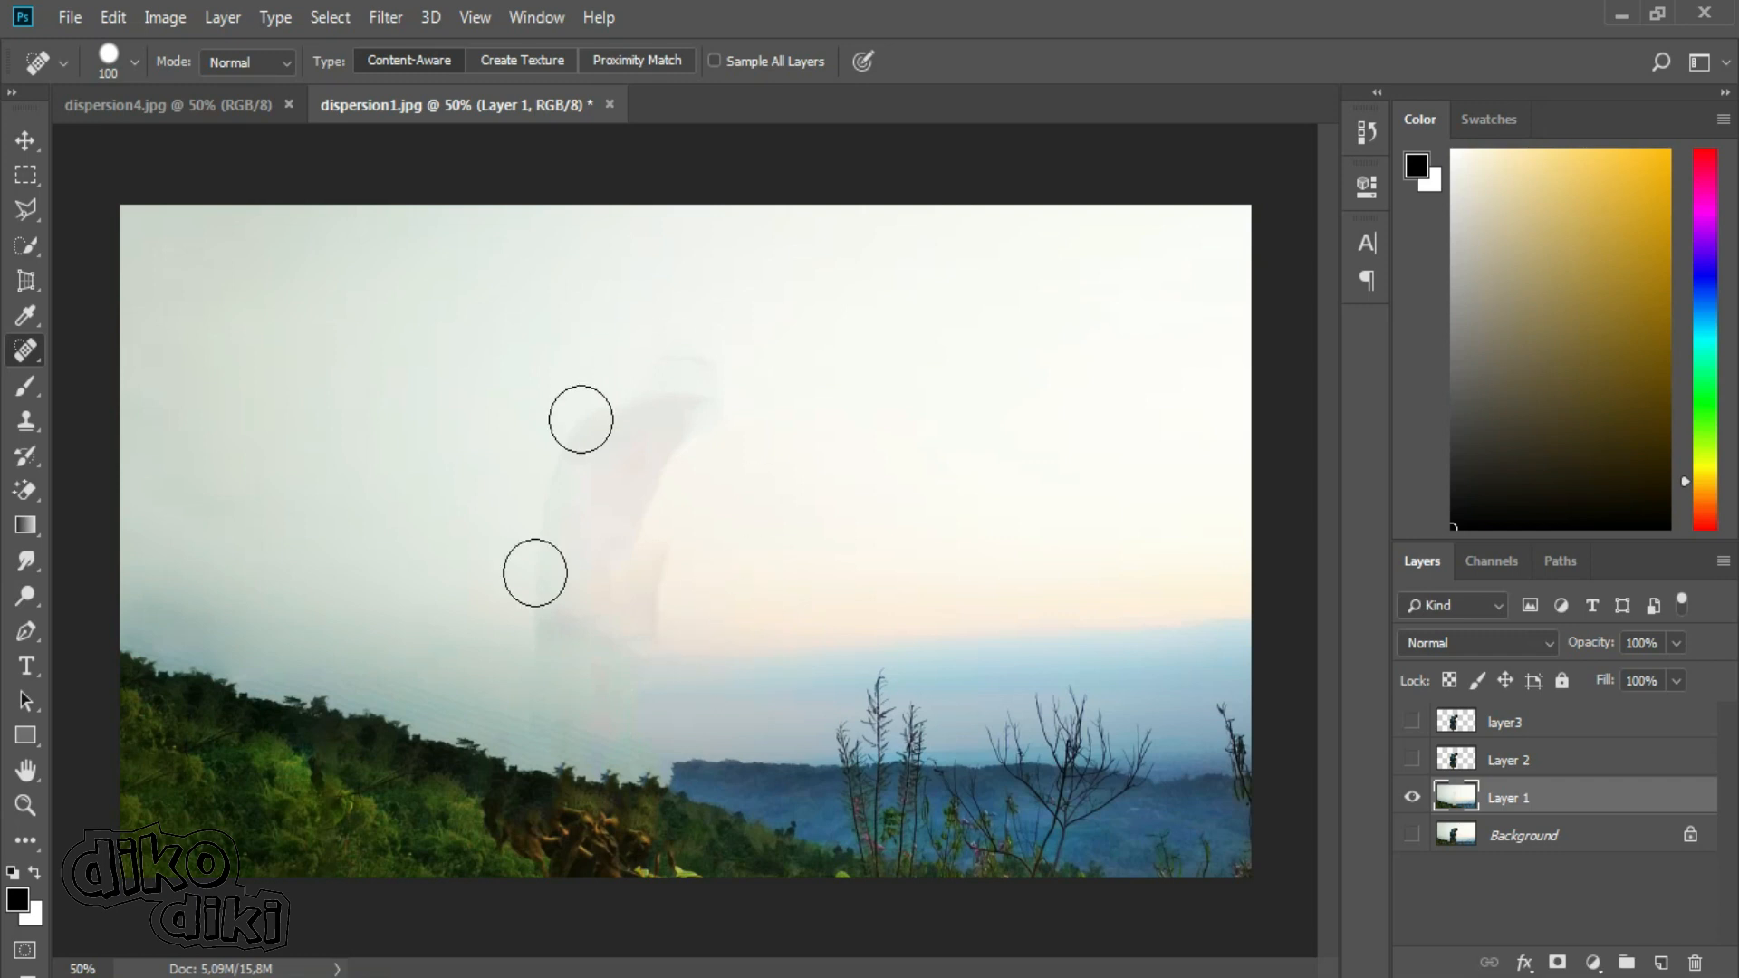
Make Layer 2 the active layer and show both Layer 2 and layer3 again.
click(1467, 759)
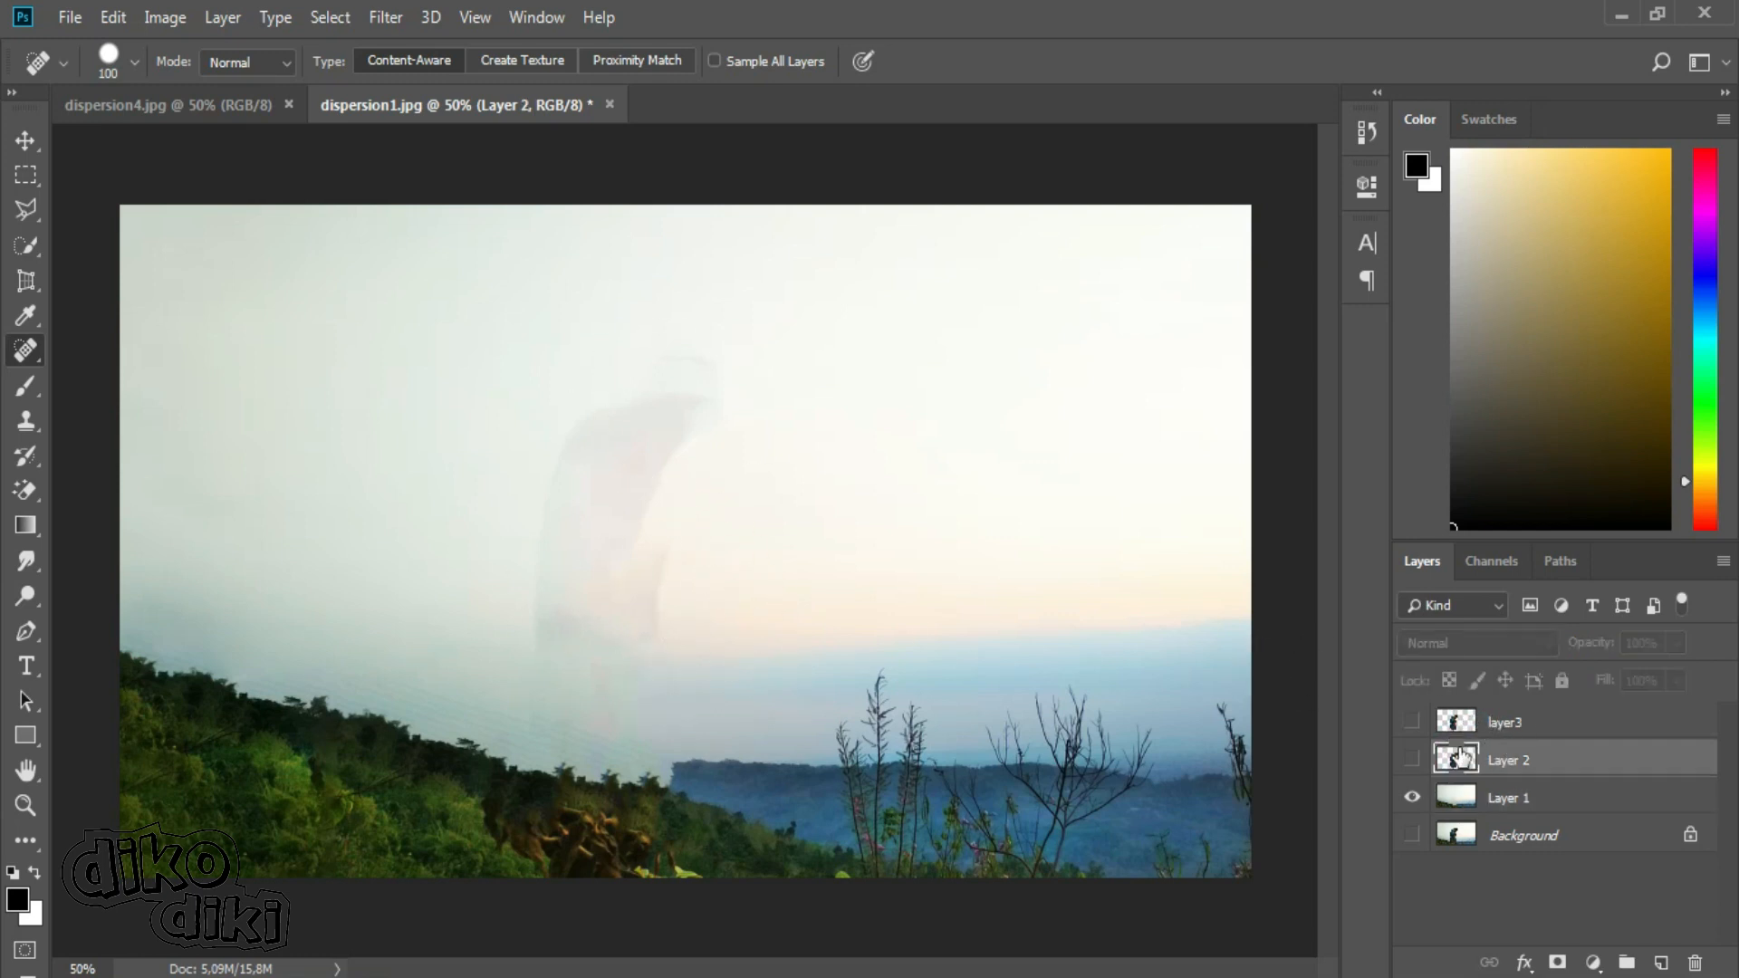
click(1412, 760)
click(1413, 722)
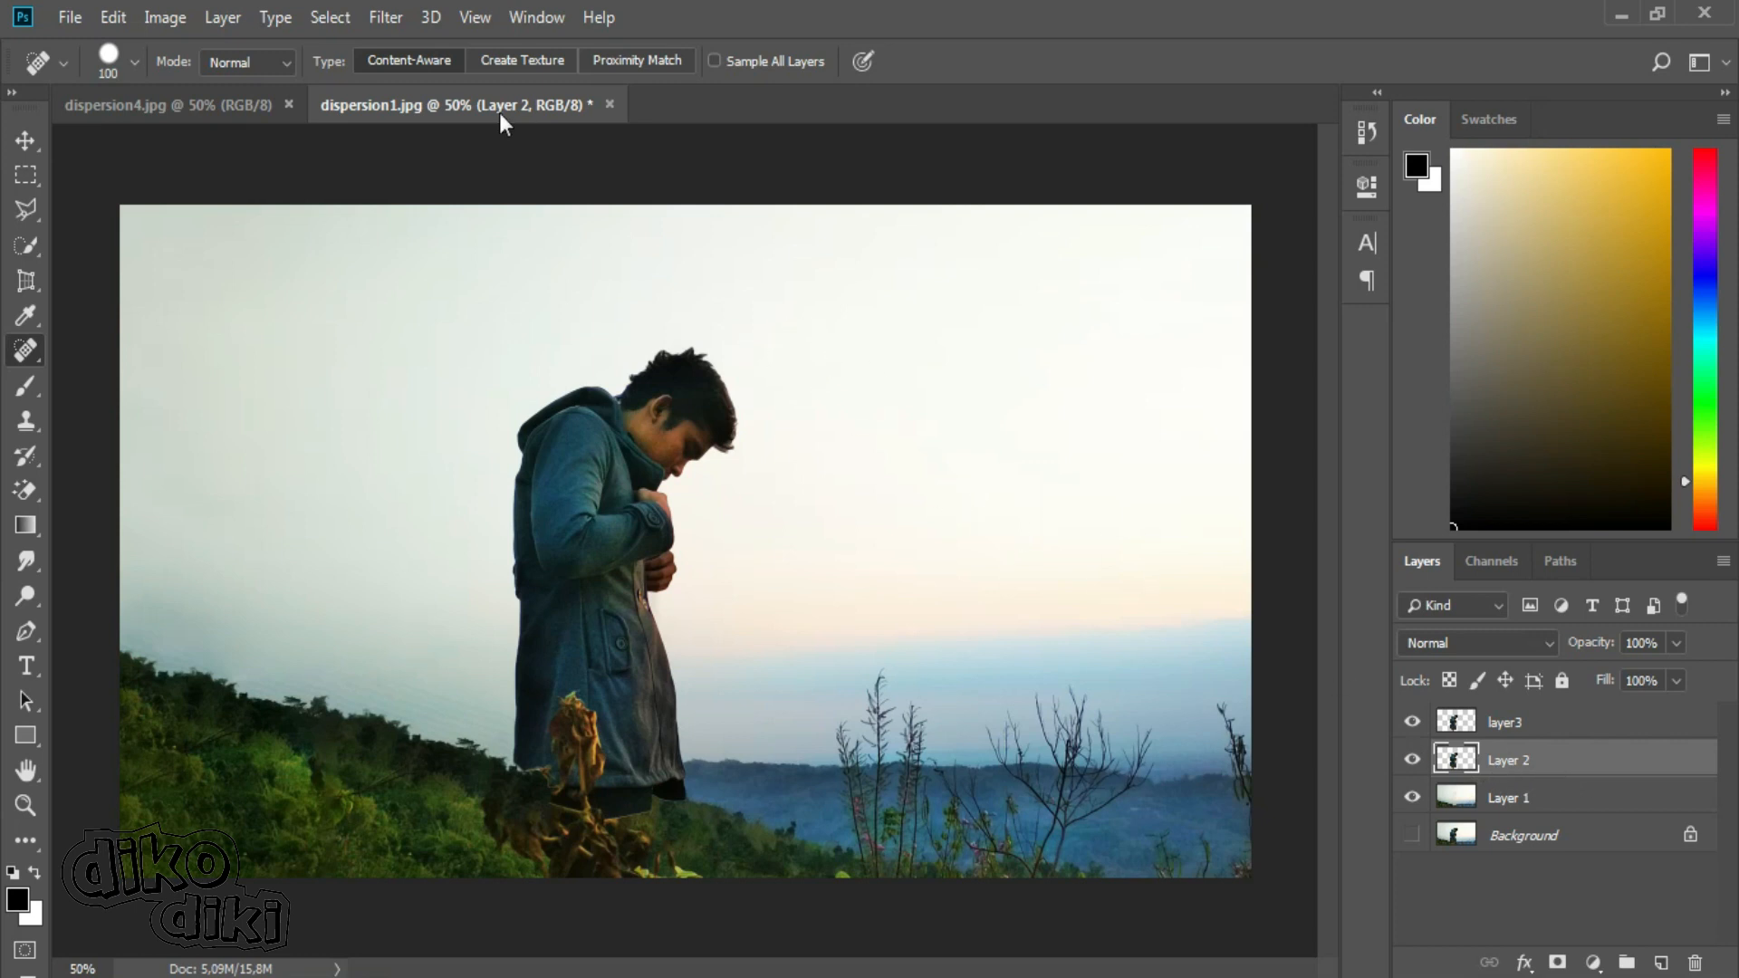
Open the Liquify filter on Layer 2 and enlarge the warp brush to size 125.
click(396, 22)
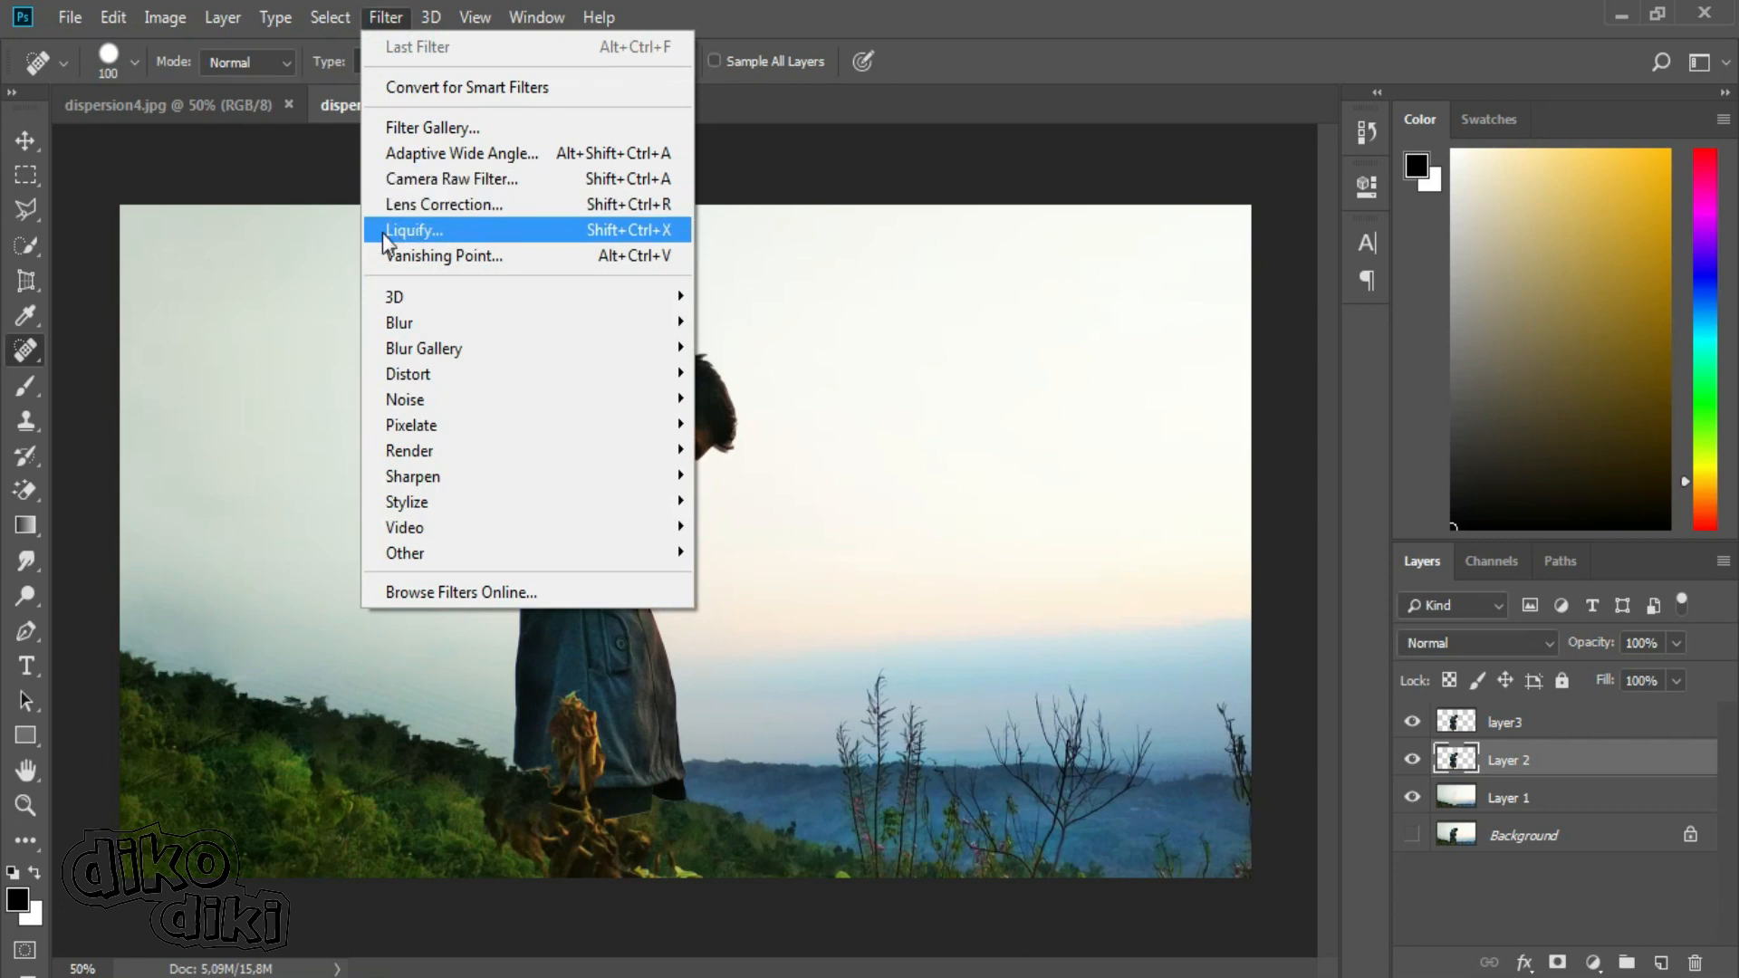
click(529, 232)
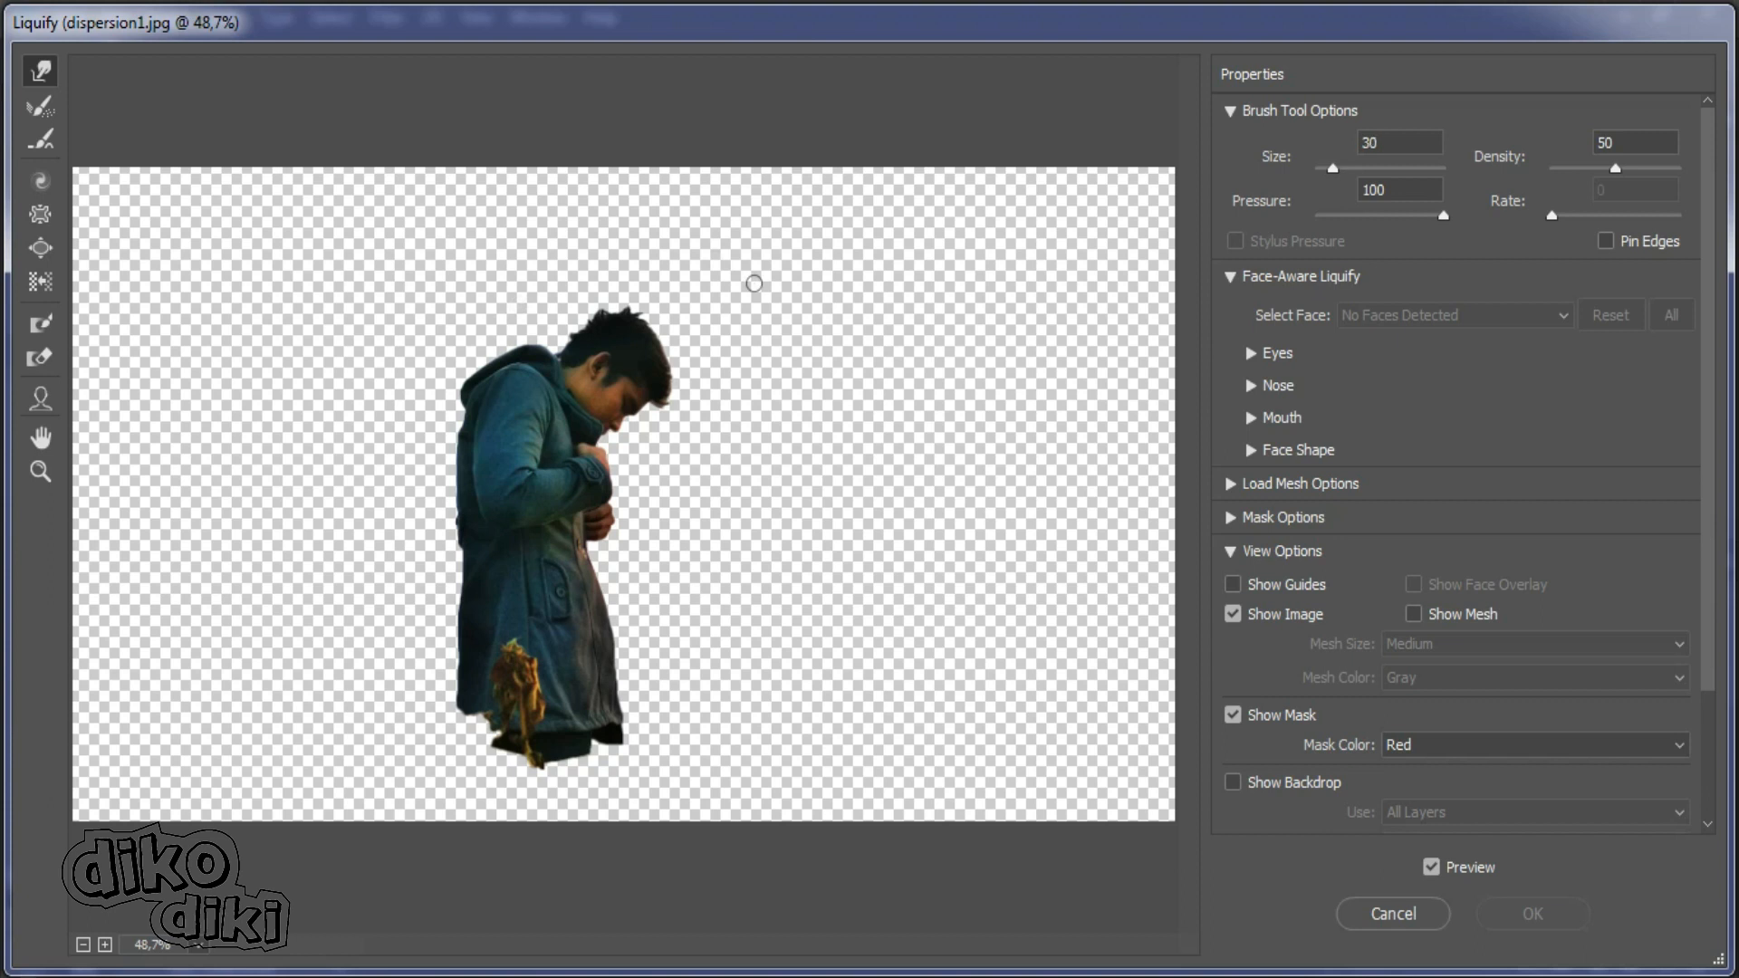
key(bracketright)
key(bracketright)
key(bracketright)
key(bracketright)
key(bracketright)
key(bracketright)
key(bracketright)
key(bracketright)
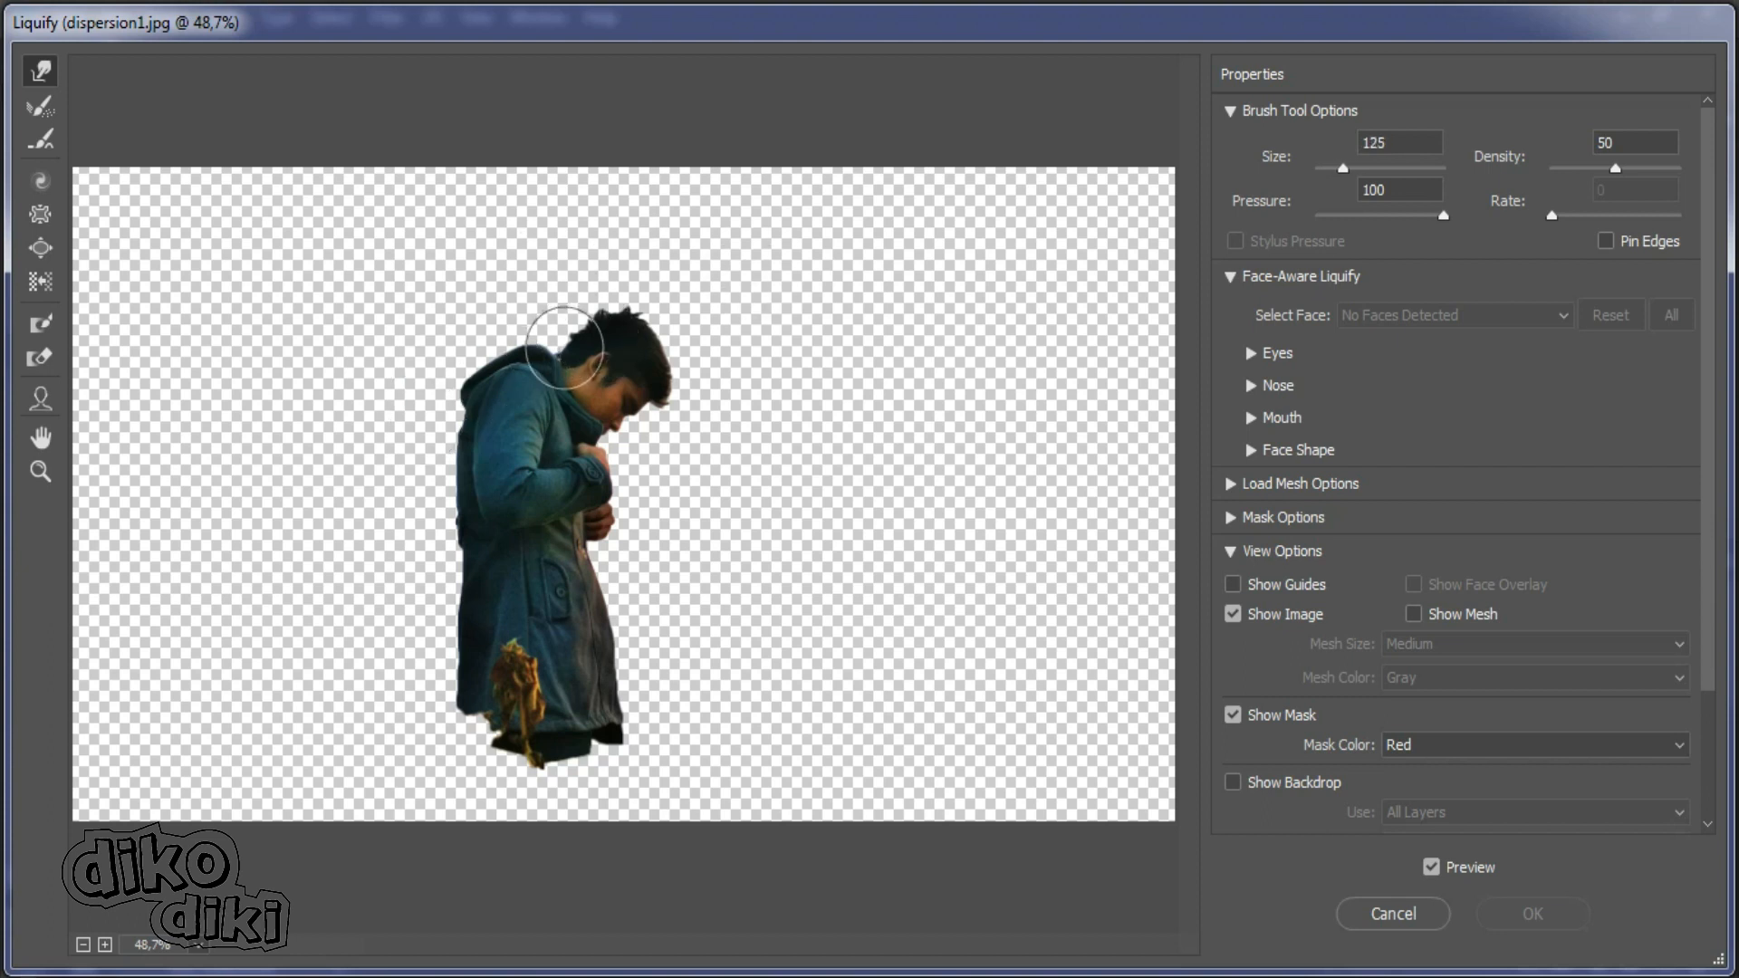
Warp the man's back, hood and coat outward into pointed spikes towards the photo's left side.
drag(458, 425, 337, 439)
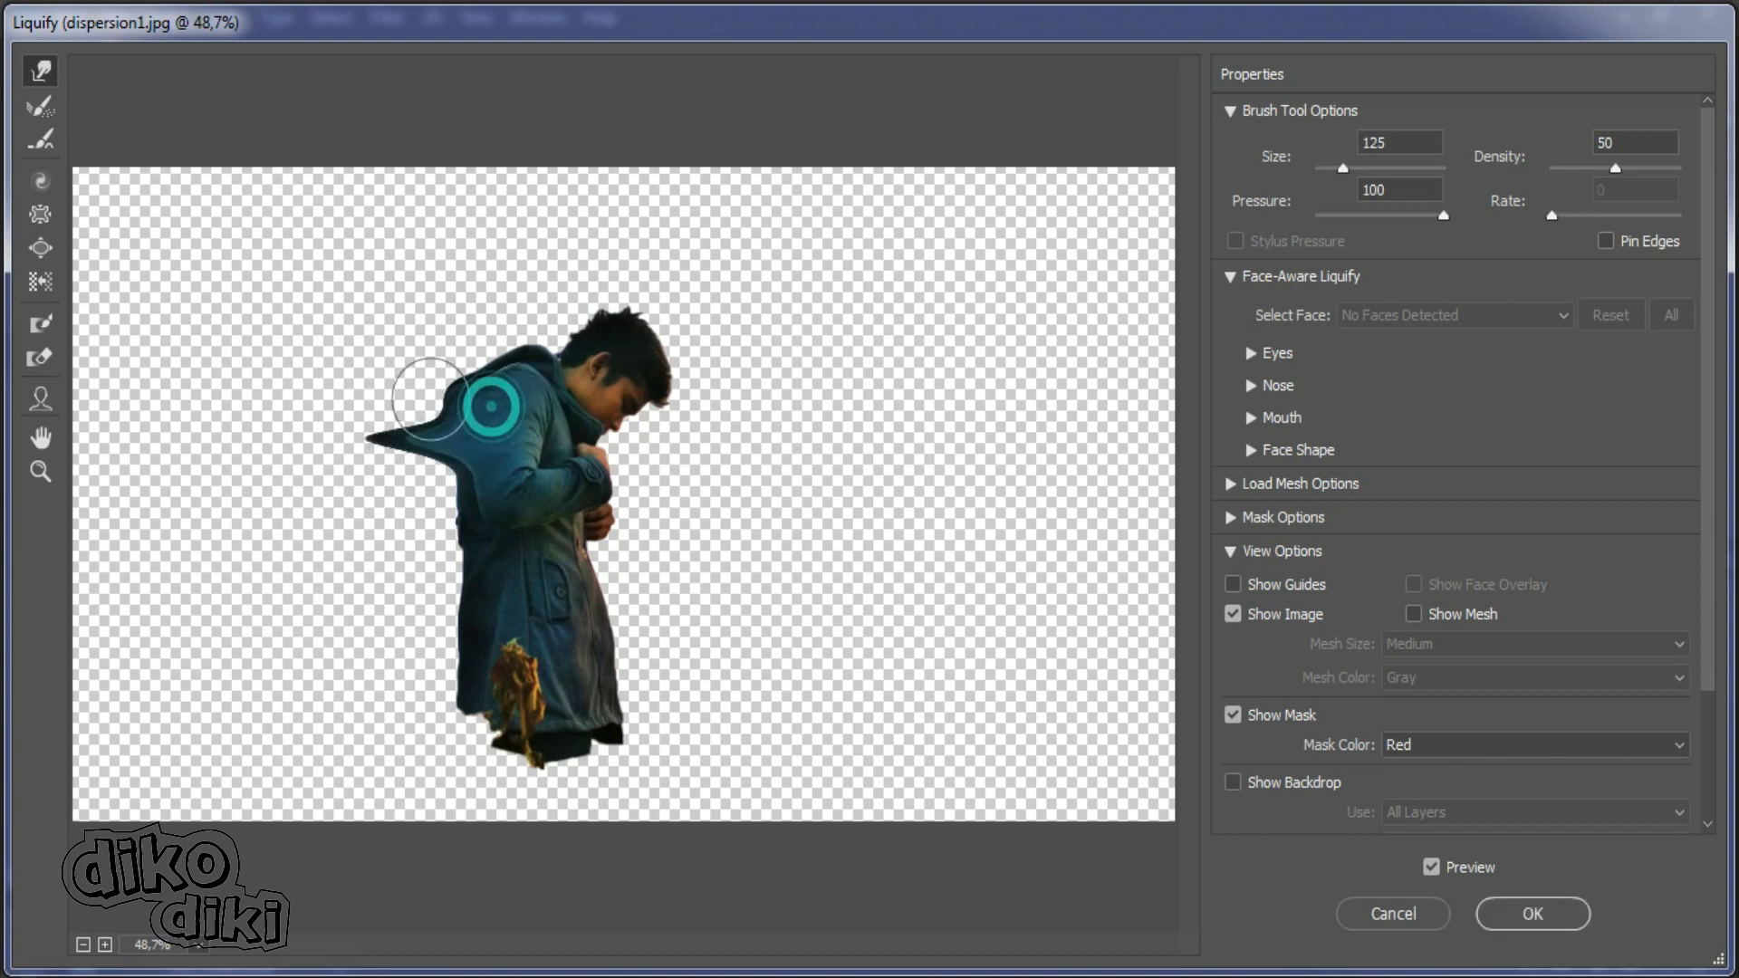
drag(486, 404, 292, 385)
drag(473, 392, 233, 263)
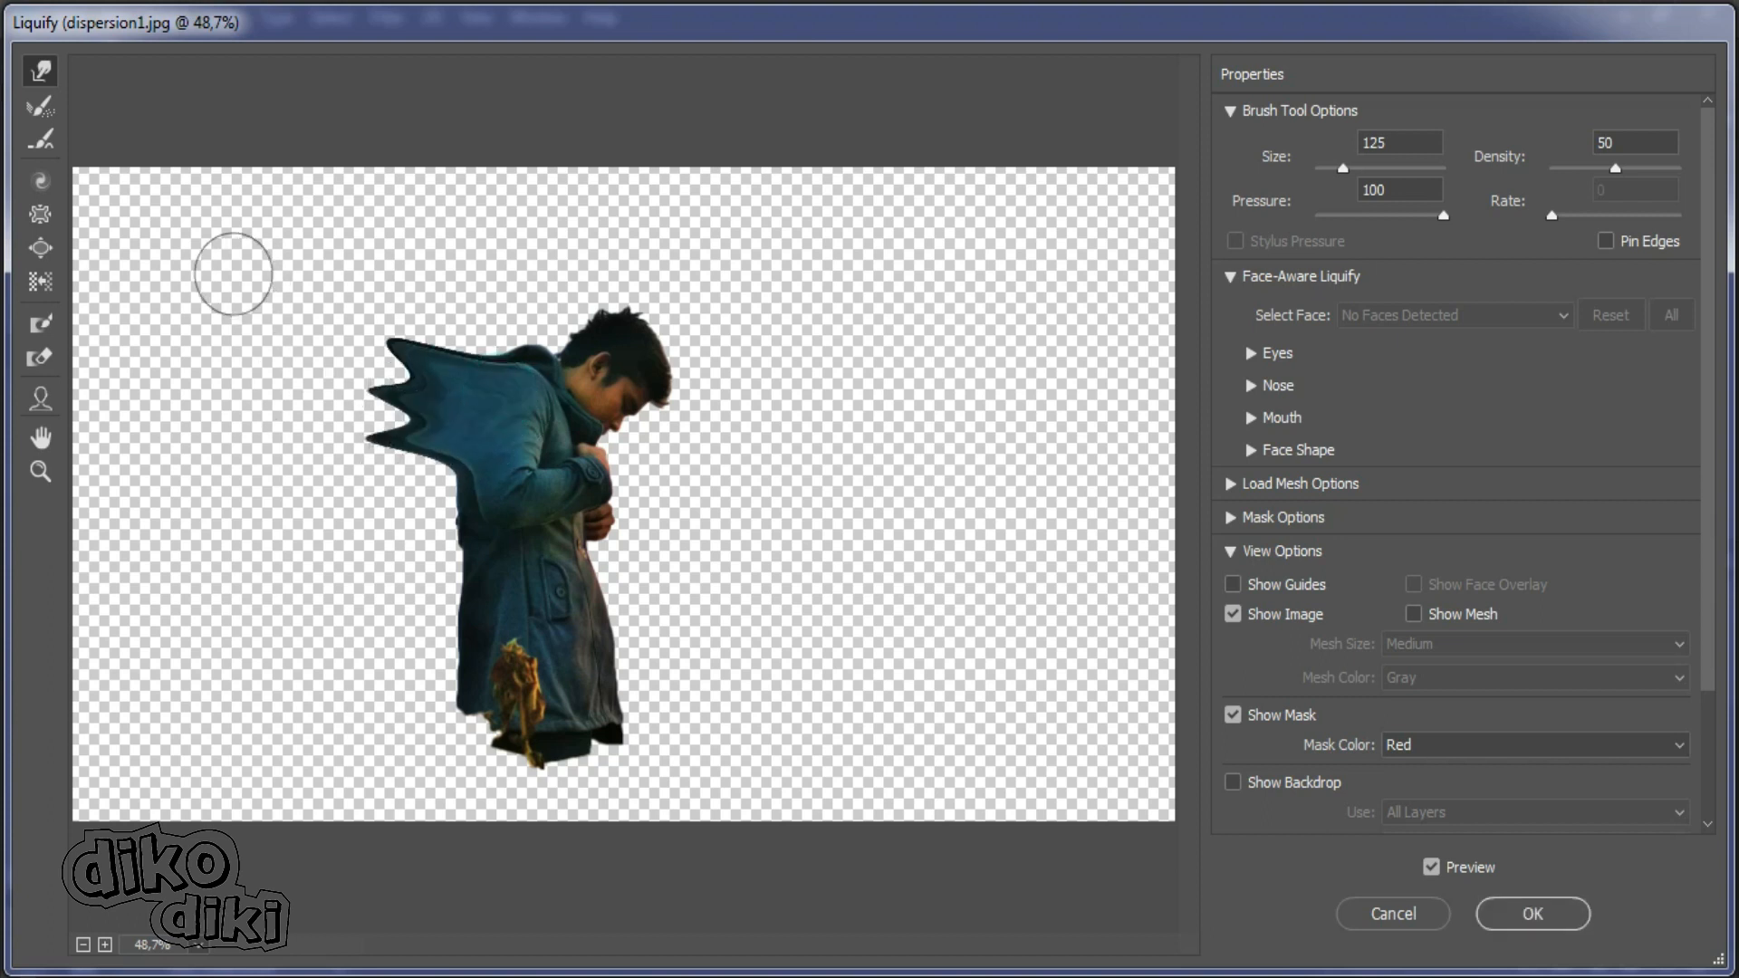
mouse_move(568, 350)
mouse_down()
mouse_move(446, 238)
mouse_move(527, 173)
mouse_up()
drag(543, 353, 316, 291)
drag(466, 481, 329, 462)
drag(471, 525, 302, 498)
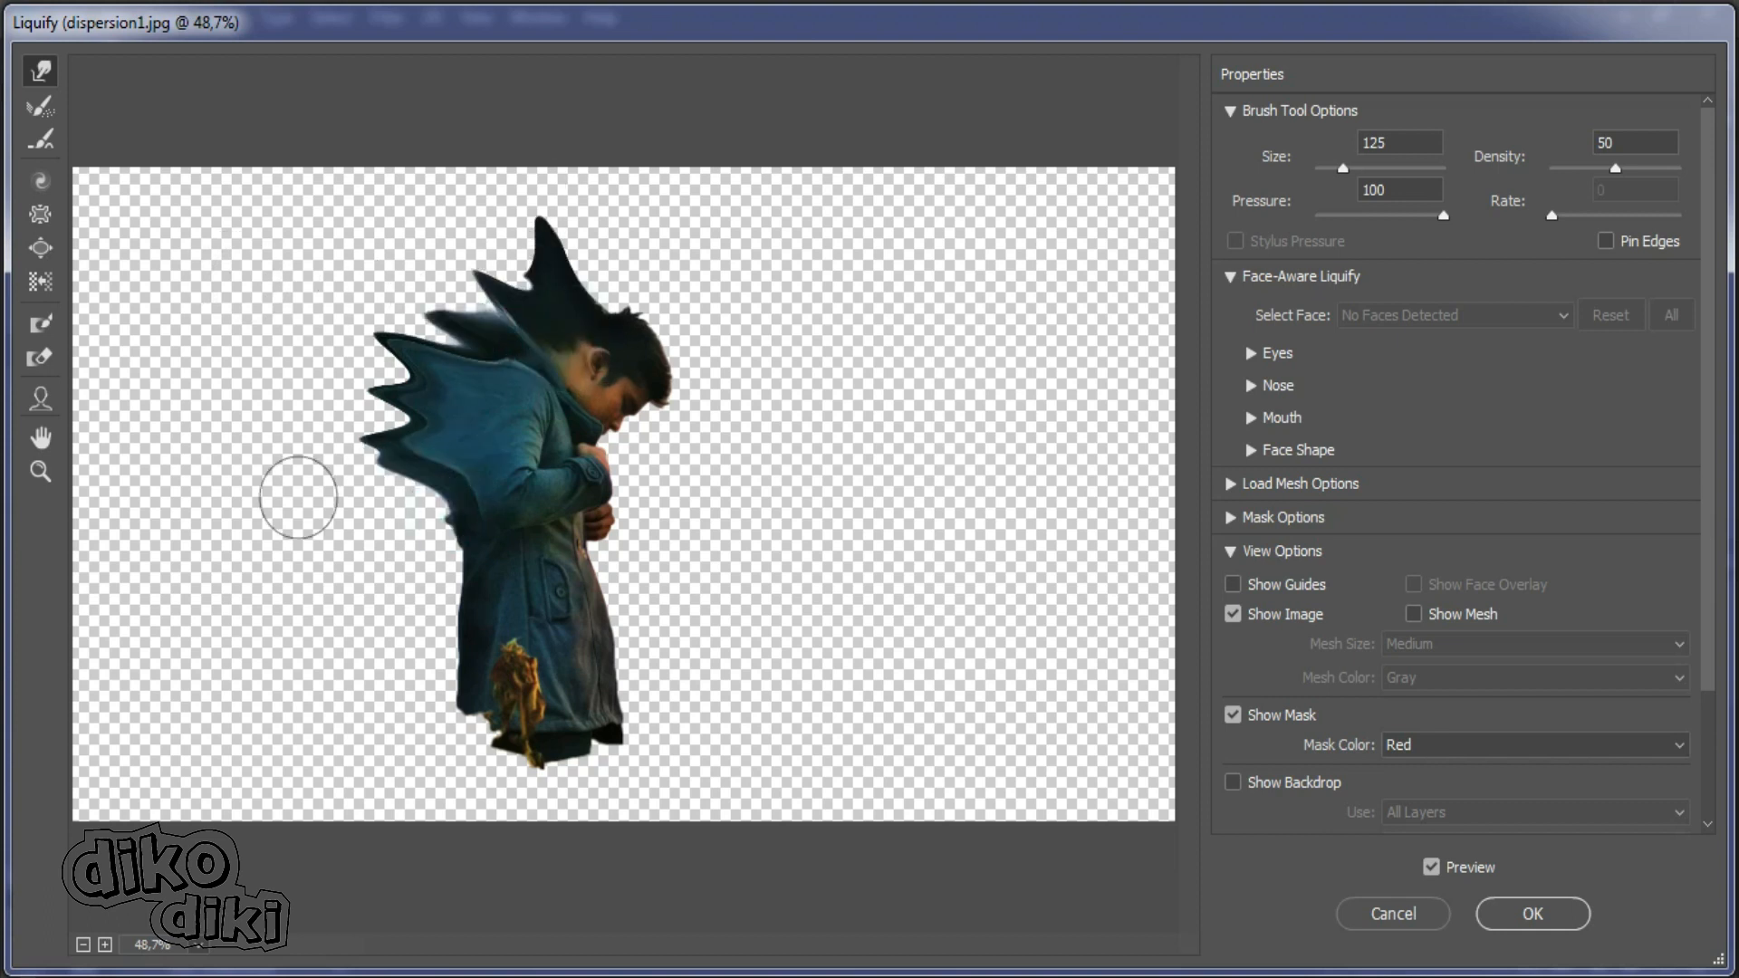
drag(477, 577, 308, 571)
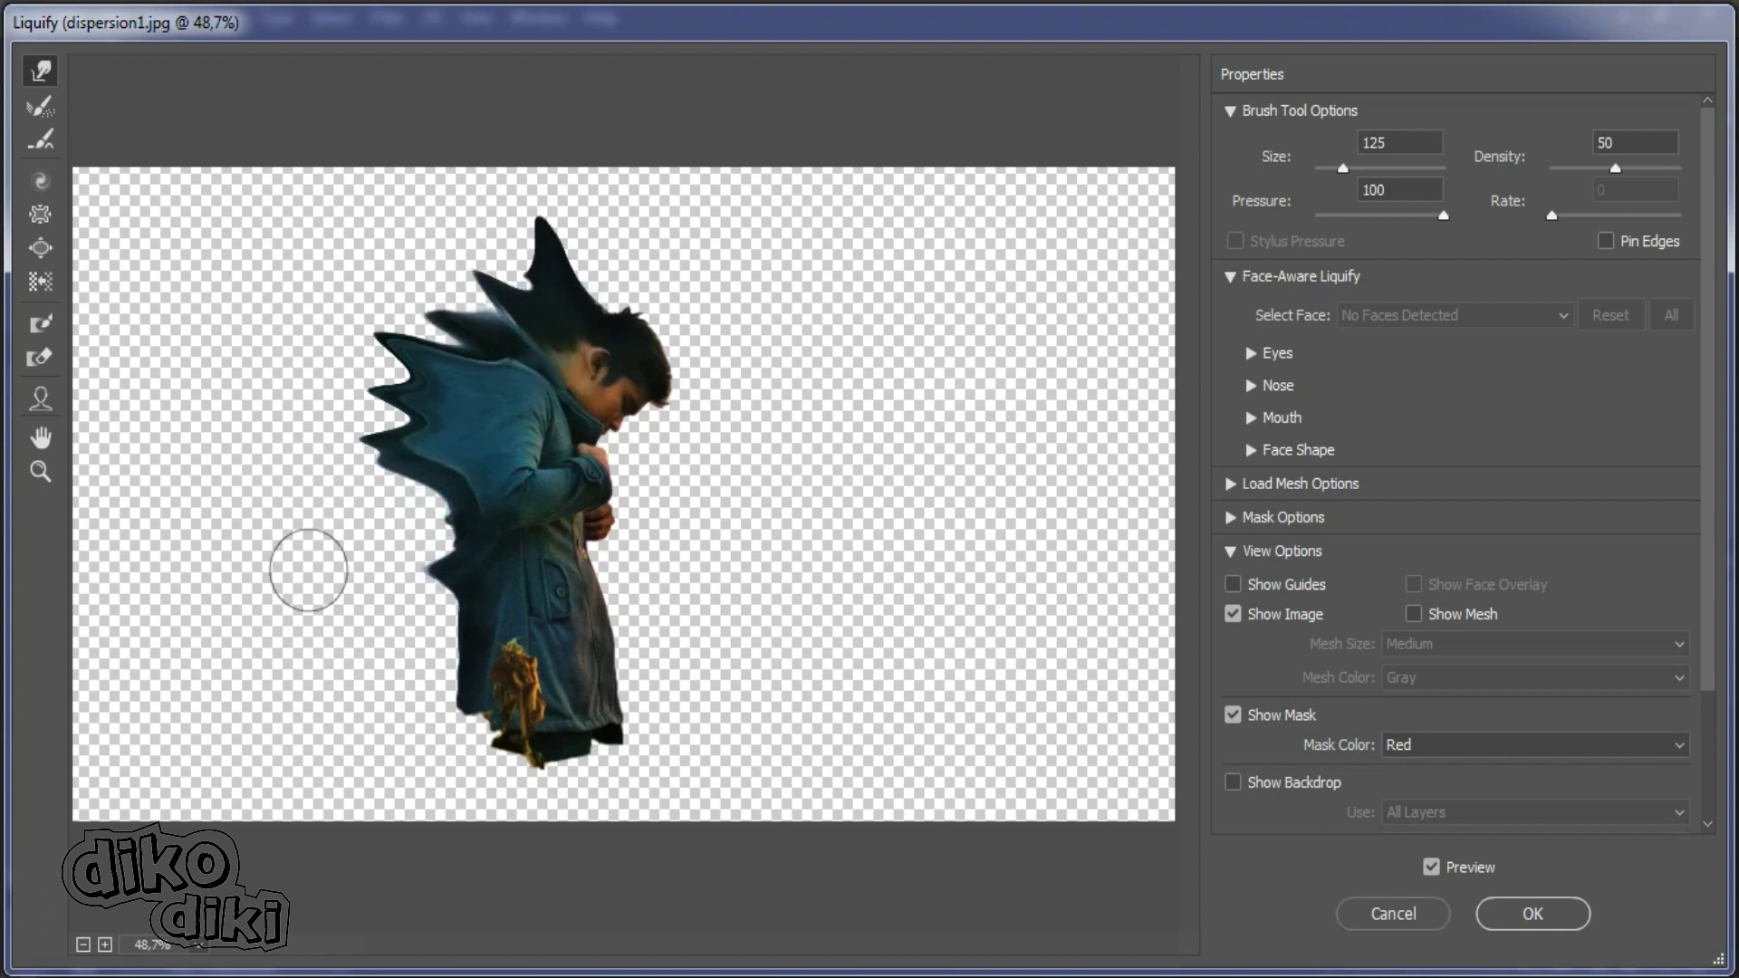
drag(471, 529, 308, 523)
drag(446, 562, 337, 576)
drag(478, 663, 155, 644)
Stretch the spikes into broad streaks reaching the photo's upper and left edges, and apply the Liquify filter.
drag(530, 262, 520, 132)
drag(480, 357, 63, 239)
drag(453, 426, 290, 403)
drag(495, 478, 244, 479)
drag(497, 538, 118, 483)
drag(480, 572, 269, 552)
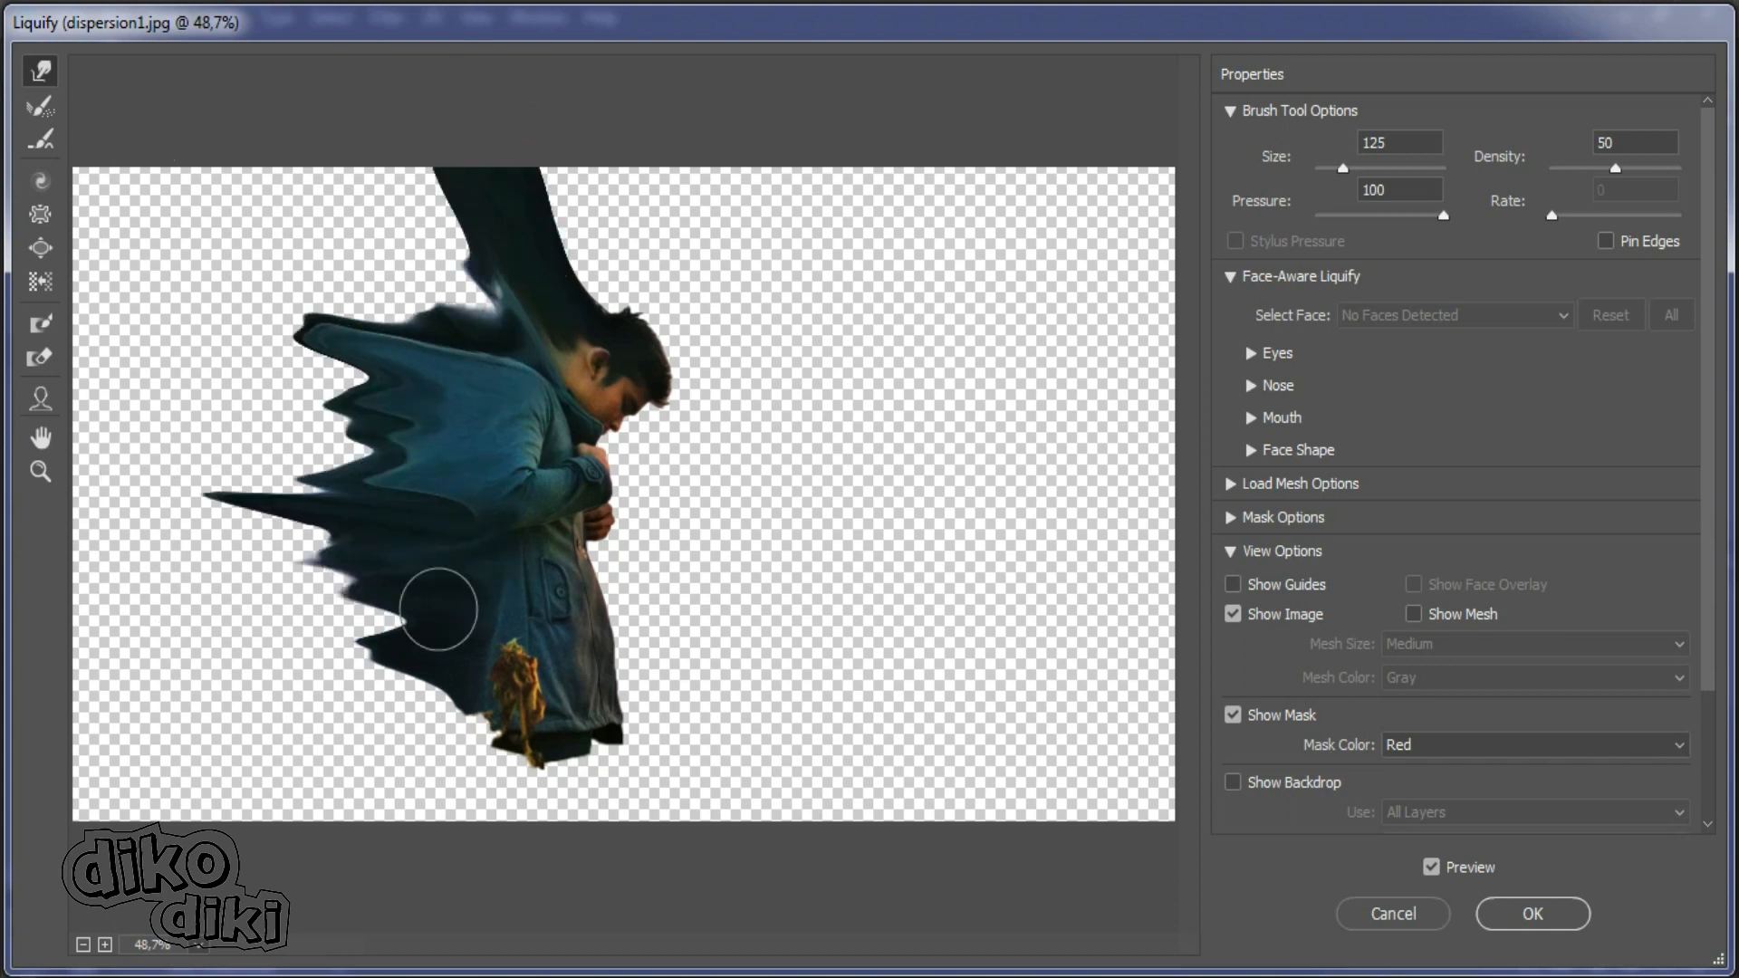
drag(438, 609, 271, 602)
drag(365, 544, 190, 507)
drag(433, 449, 151, 350)
drag(449, 335, 344, 286)
mouse_move(532, 308)
mouse_down()
mouse_move(358, 115)
mouse_move(345, 218)
mouse_move(285, 172)
mouse_up()
drag(351, 226, 140, 115)
drag(327, 303, 249, 282)
drag(349, 360, 222, 333)
drag(334, 436, 234, 408)
drag(337, 480, 185, 476)
drag(294, 548, 167, 509)
drag(299, 594, 82, 566)
drag(288, 521, 113, 518)
drag(327, 534, 104, 518)
drag(249, 503, 136, 493)
drag(303, 444, 167, 426)
drag(299, 403, 204, 376)
drag(303, 317, 213, 267)
mouse_move(281, 254)
mouse_down()
mouse_move(77, 147)
mouse_move(287, 377)
mouse_move(144, 420)
mouse_move(218, 298)
mouse_move(139, 260)
mouse_up()
drag(362, 573, 55, 602)
drag(326, 633, 90, 623)
mouse_move(443, 679)
mouse_down()
mouse_move(184, 632)
mouse_move(73, 634)
mouse_up()
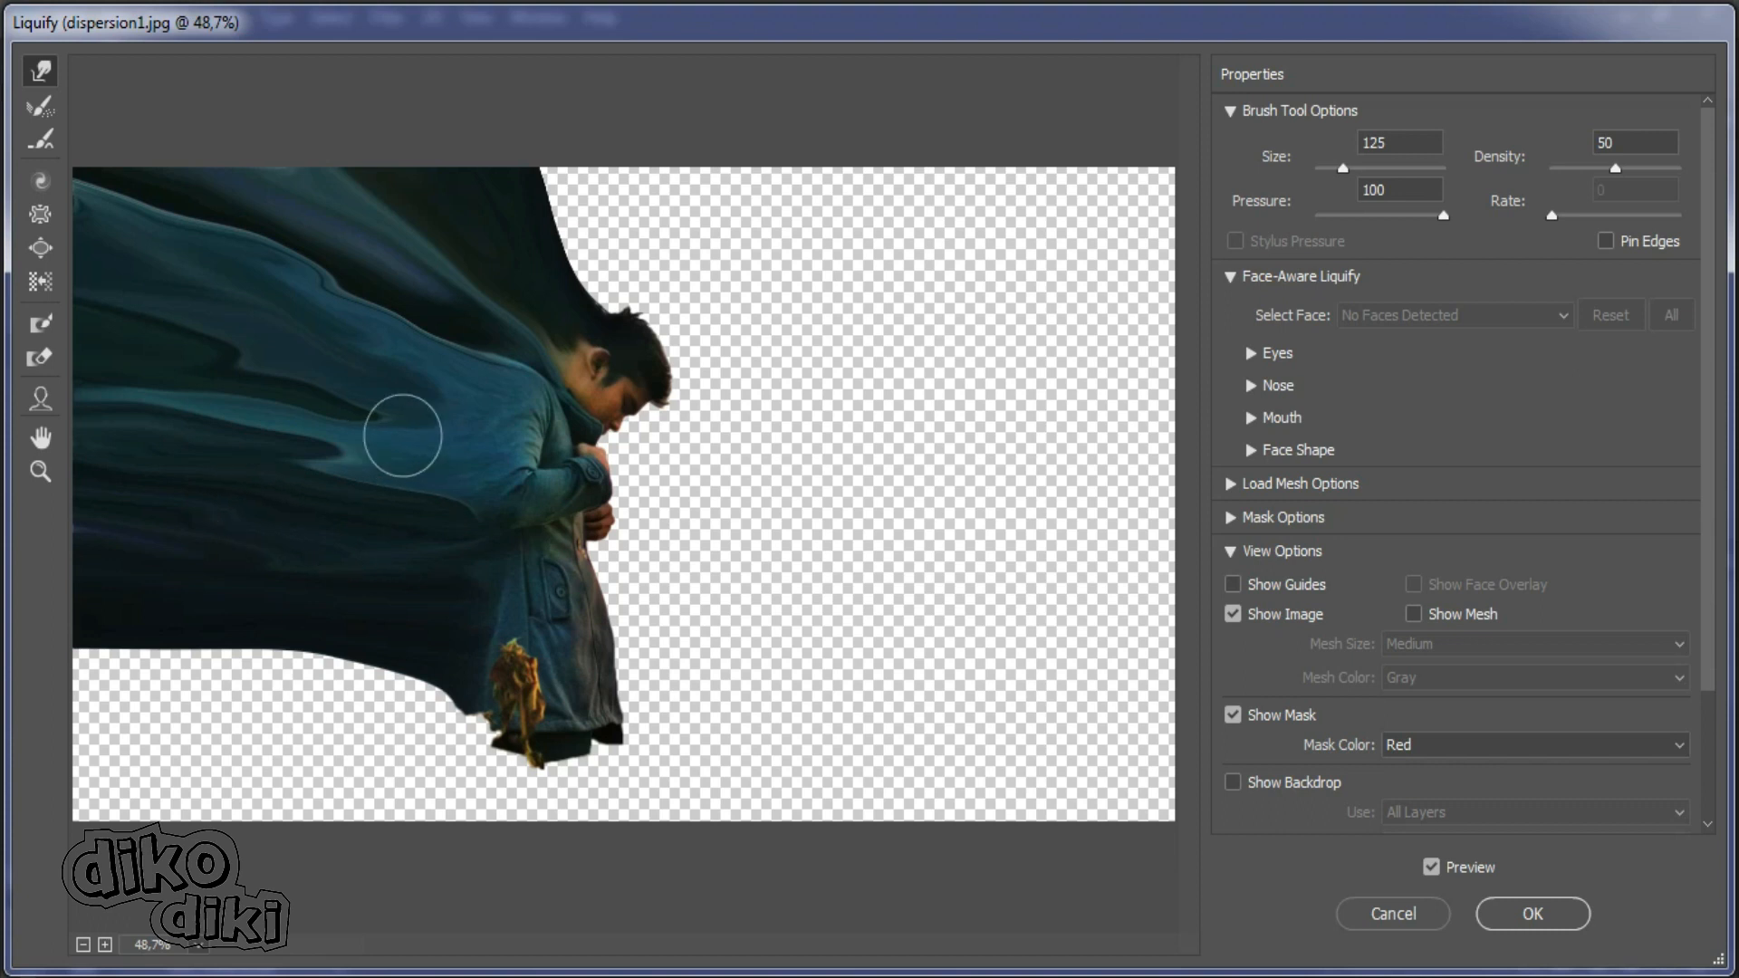
click(1521, 917)
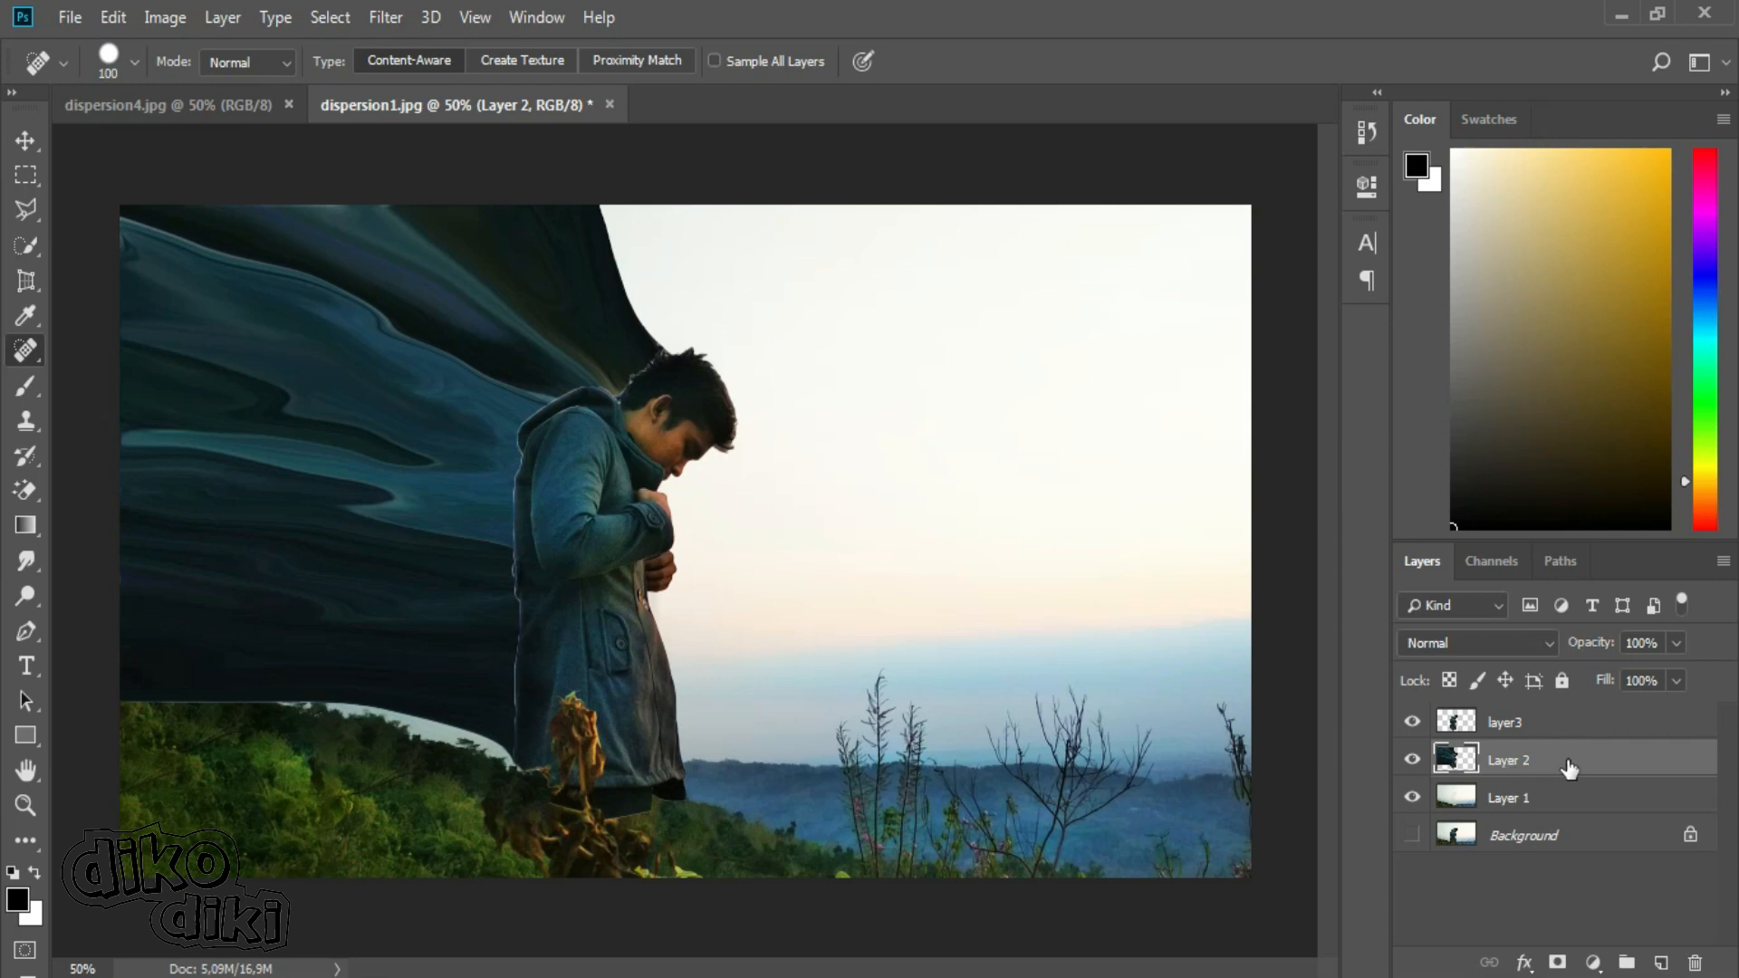
Add a black hide-all mask to Layer 2 and a white reveal-all mask to layer3.
key(alt)
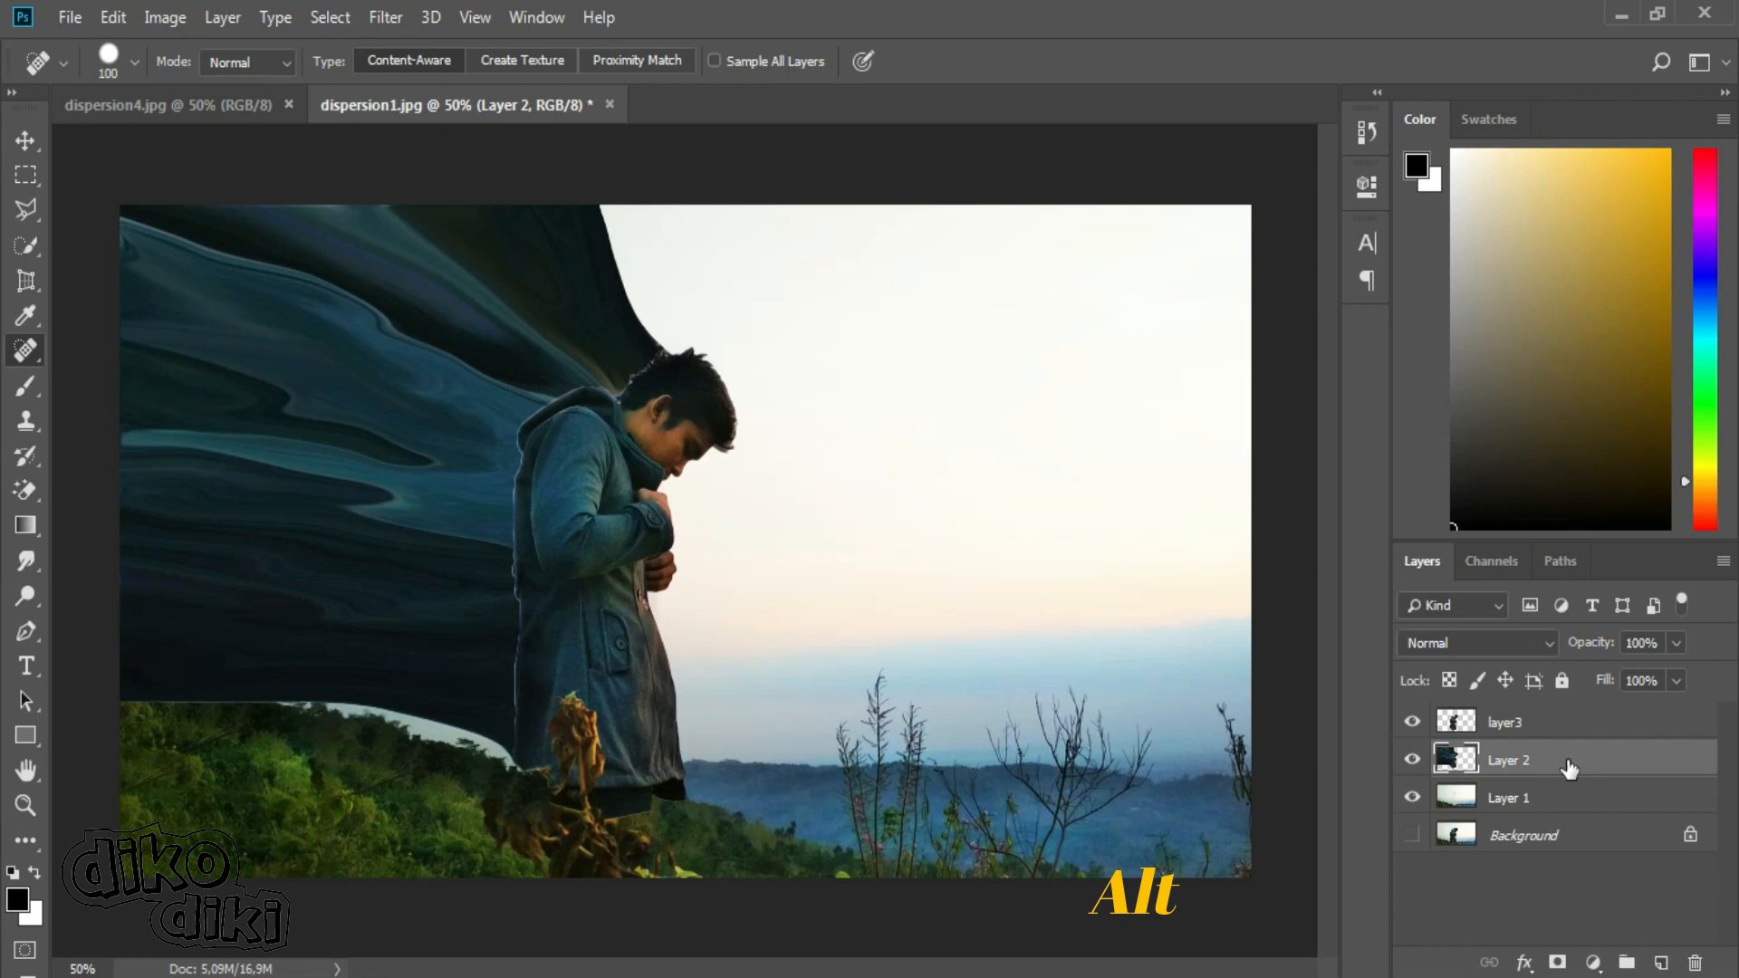
alt+click(1557, 963)
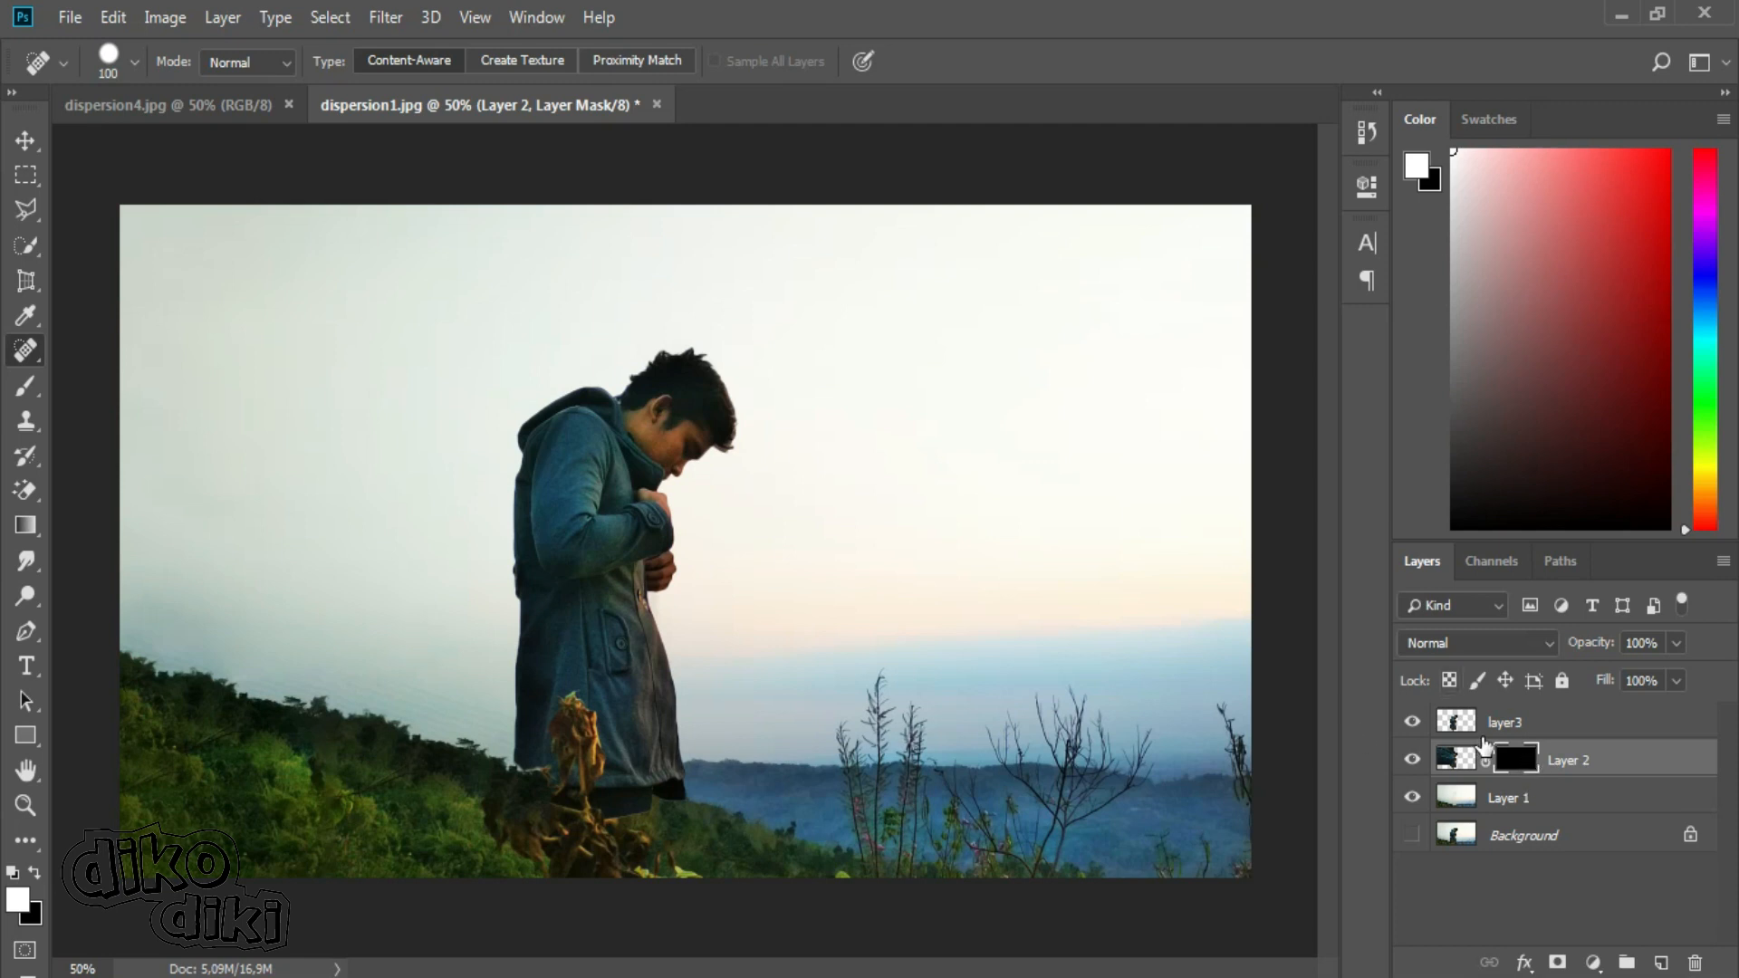
click(1536, 725)
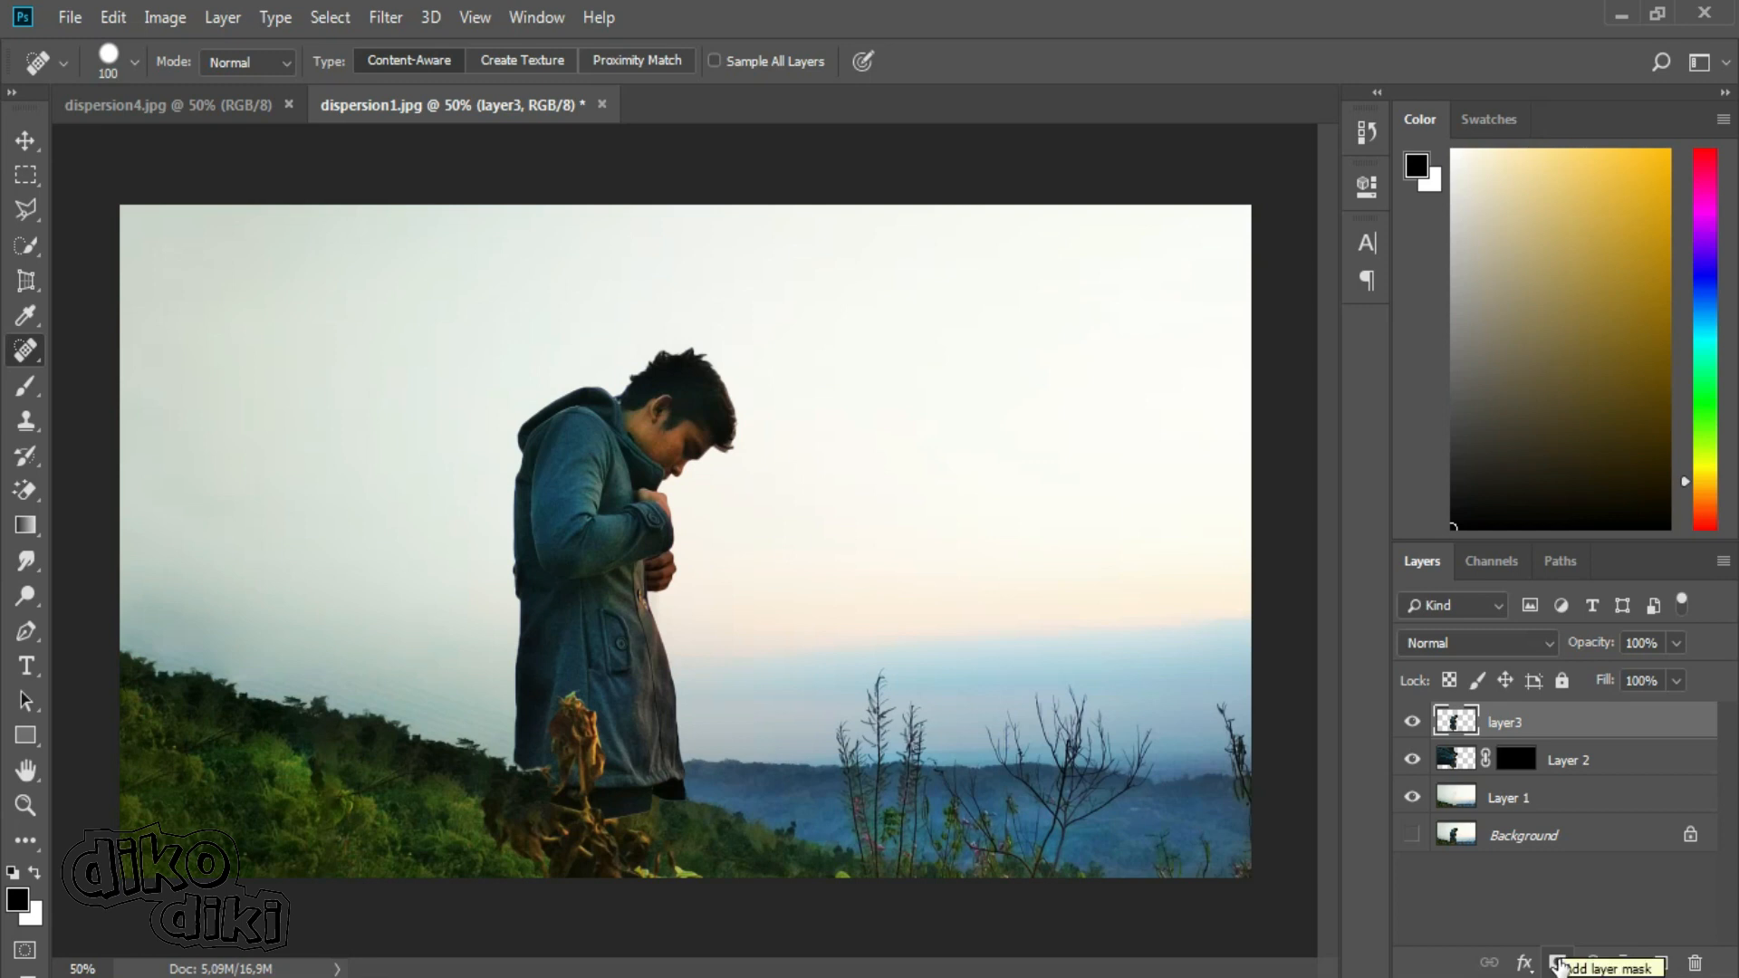
click(1557, 963)
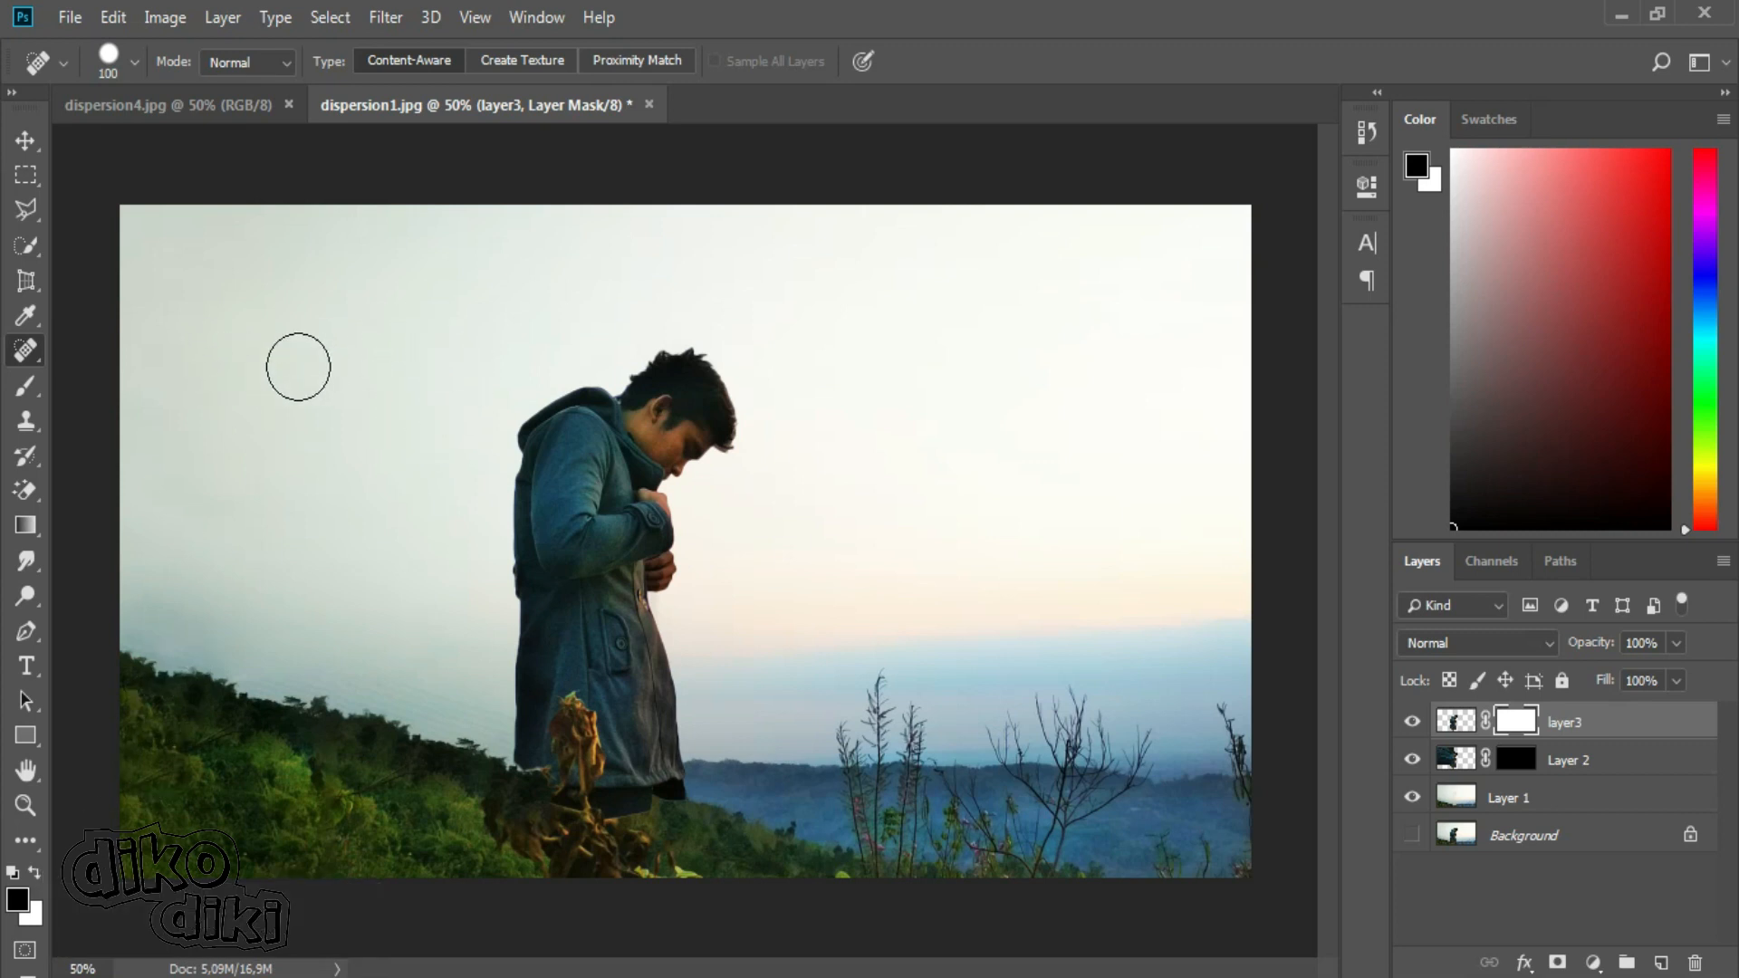
Set up the Brush tool with the bg 1 tip from the Broken Glass set at 432 px and rotate the tip.
click(16, 388)
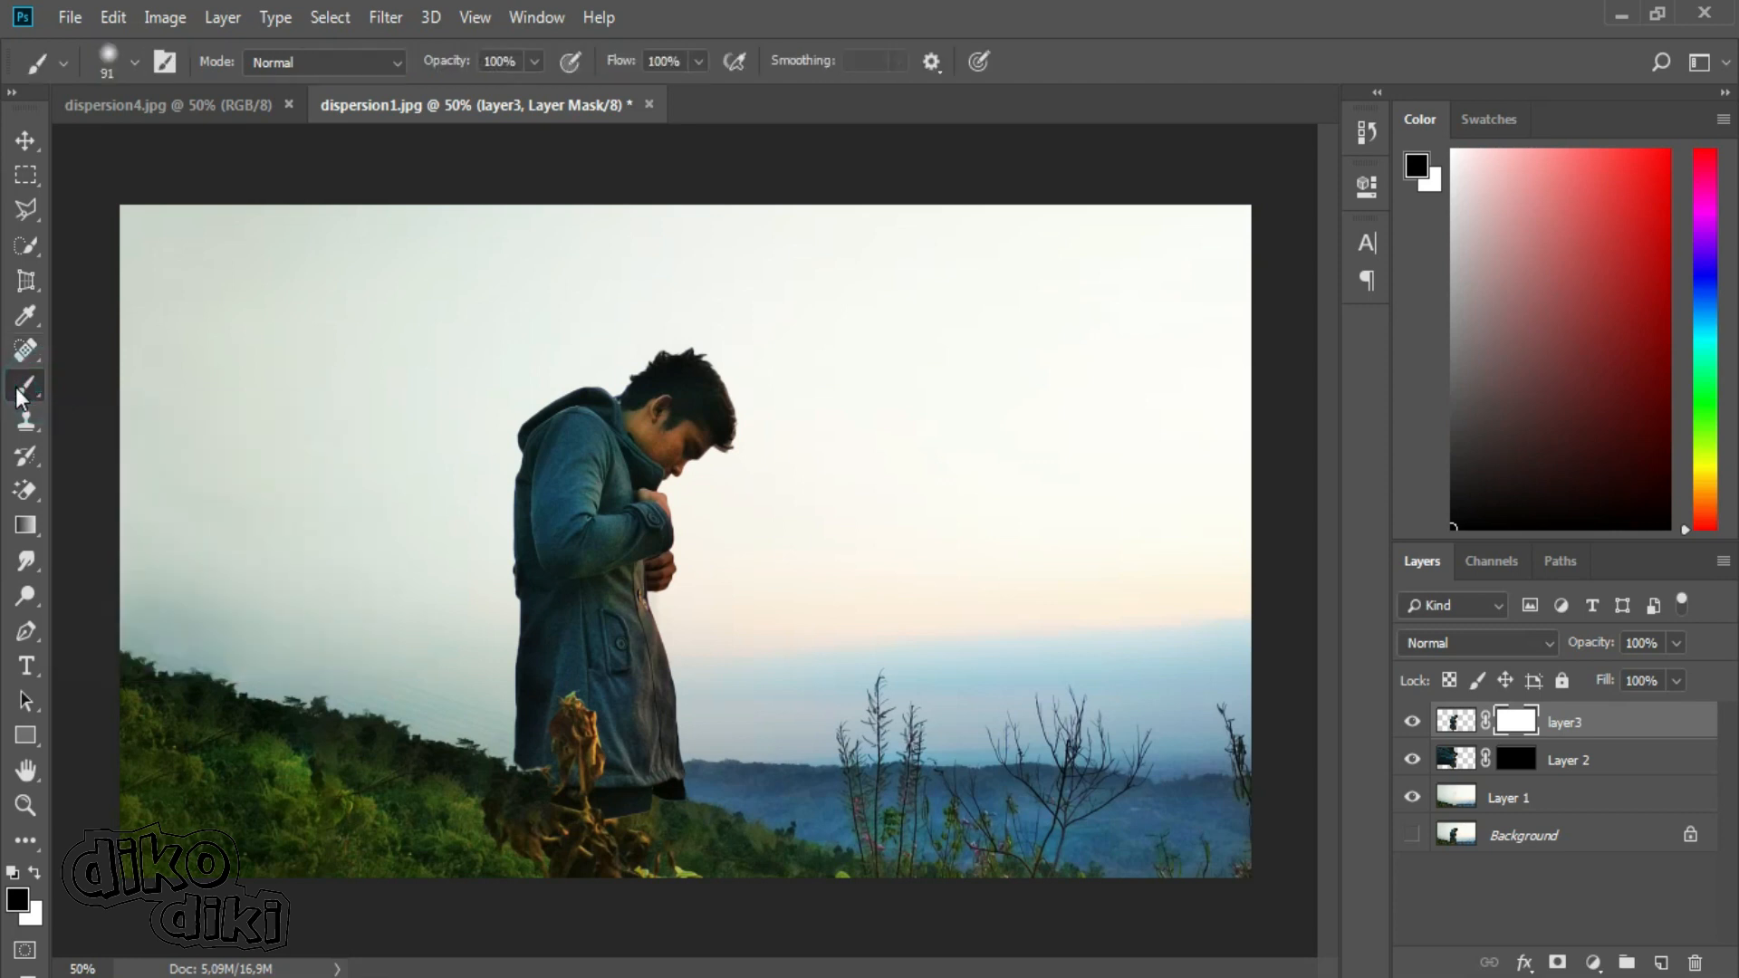
click(134, 62)
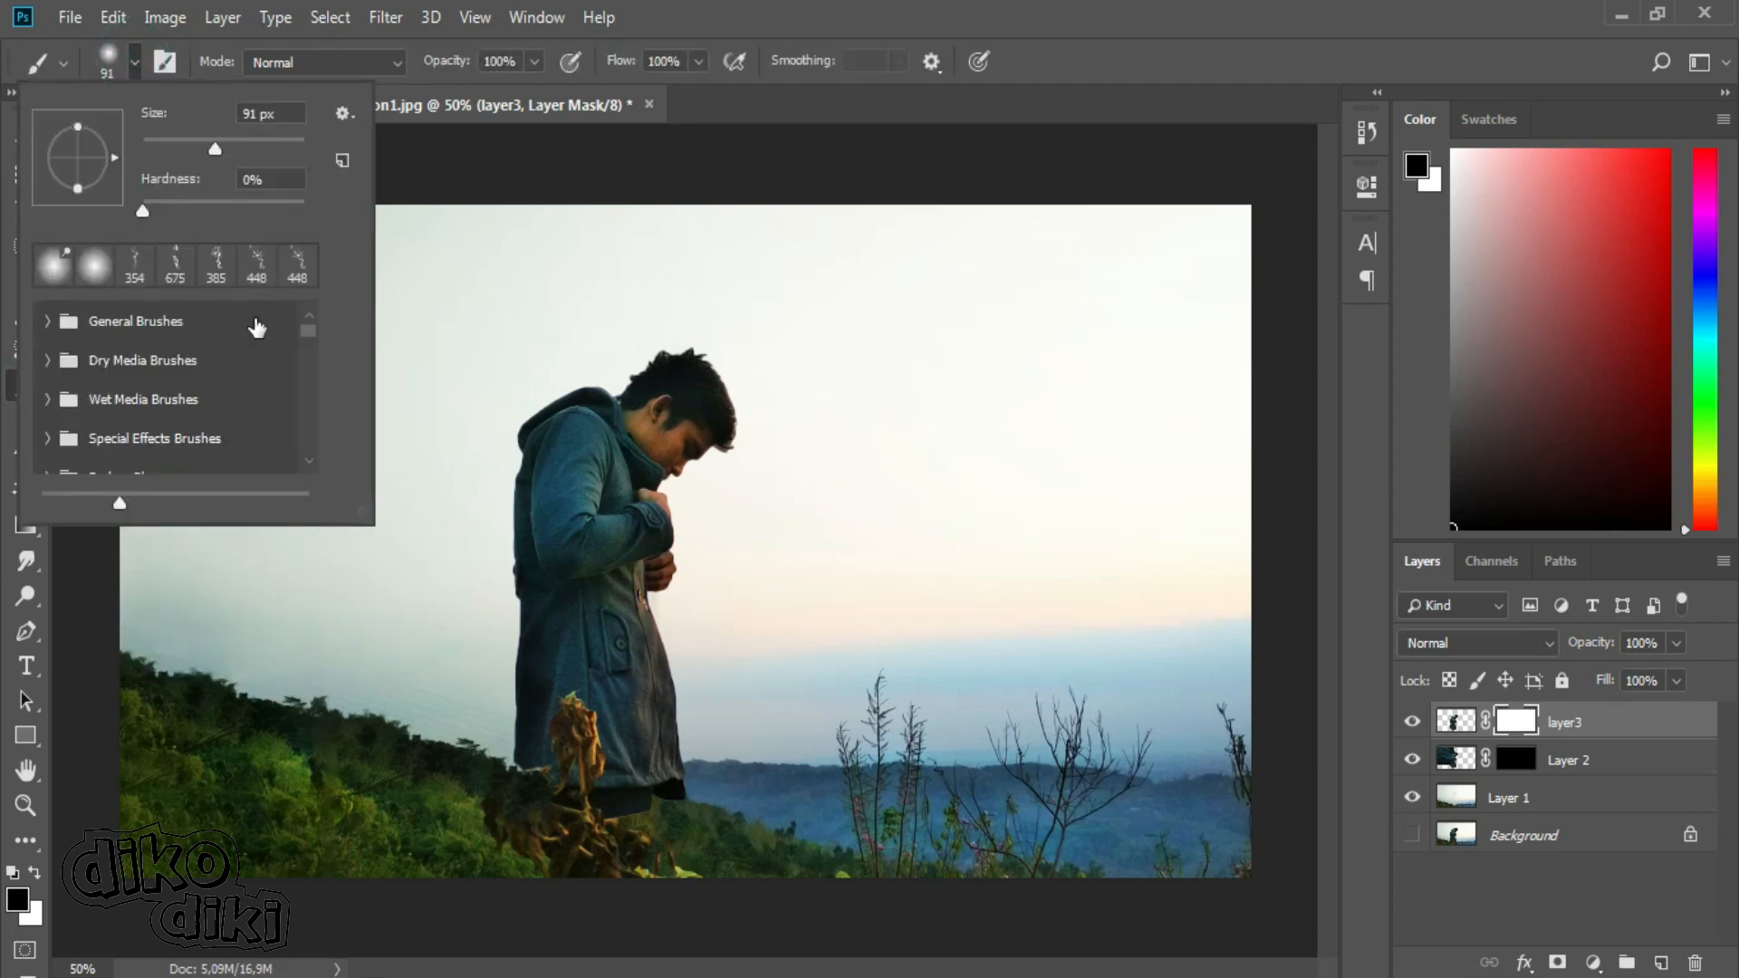
drag(308, 330, 308, 330)
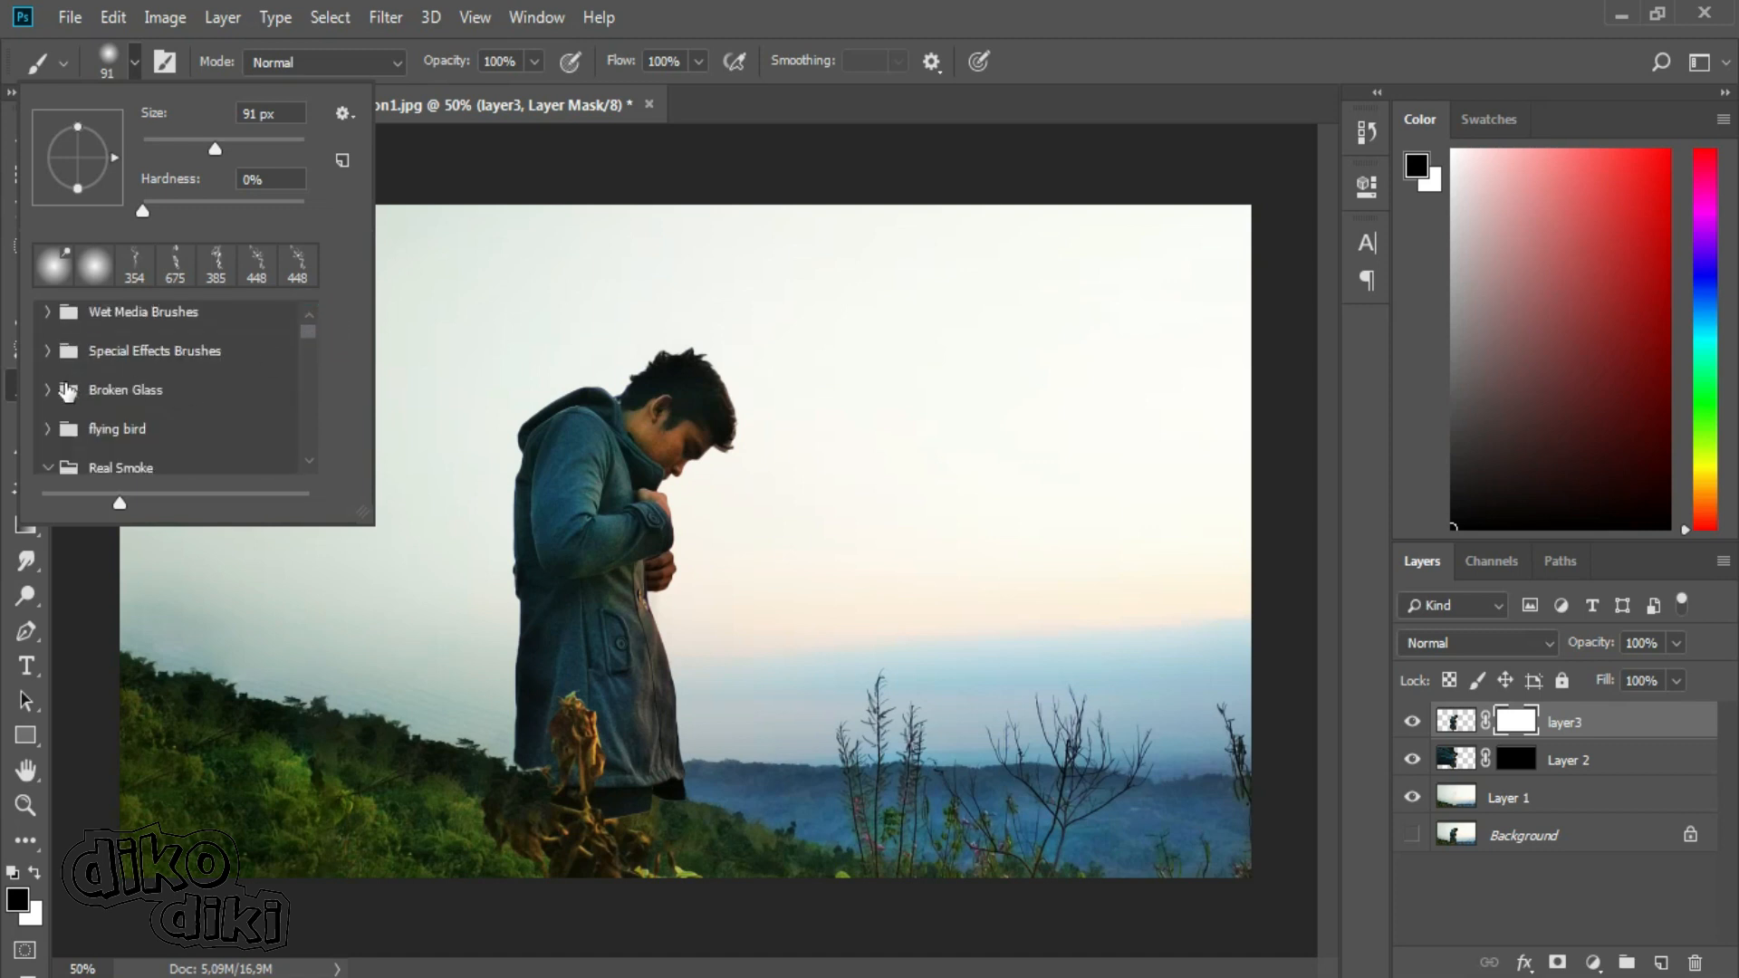
click(48, 391)
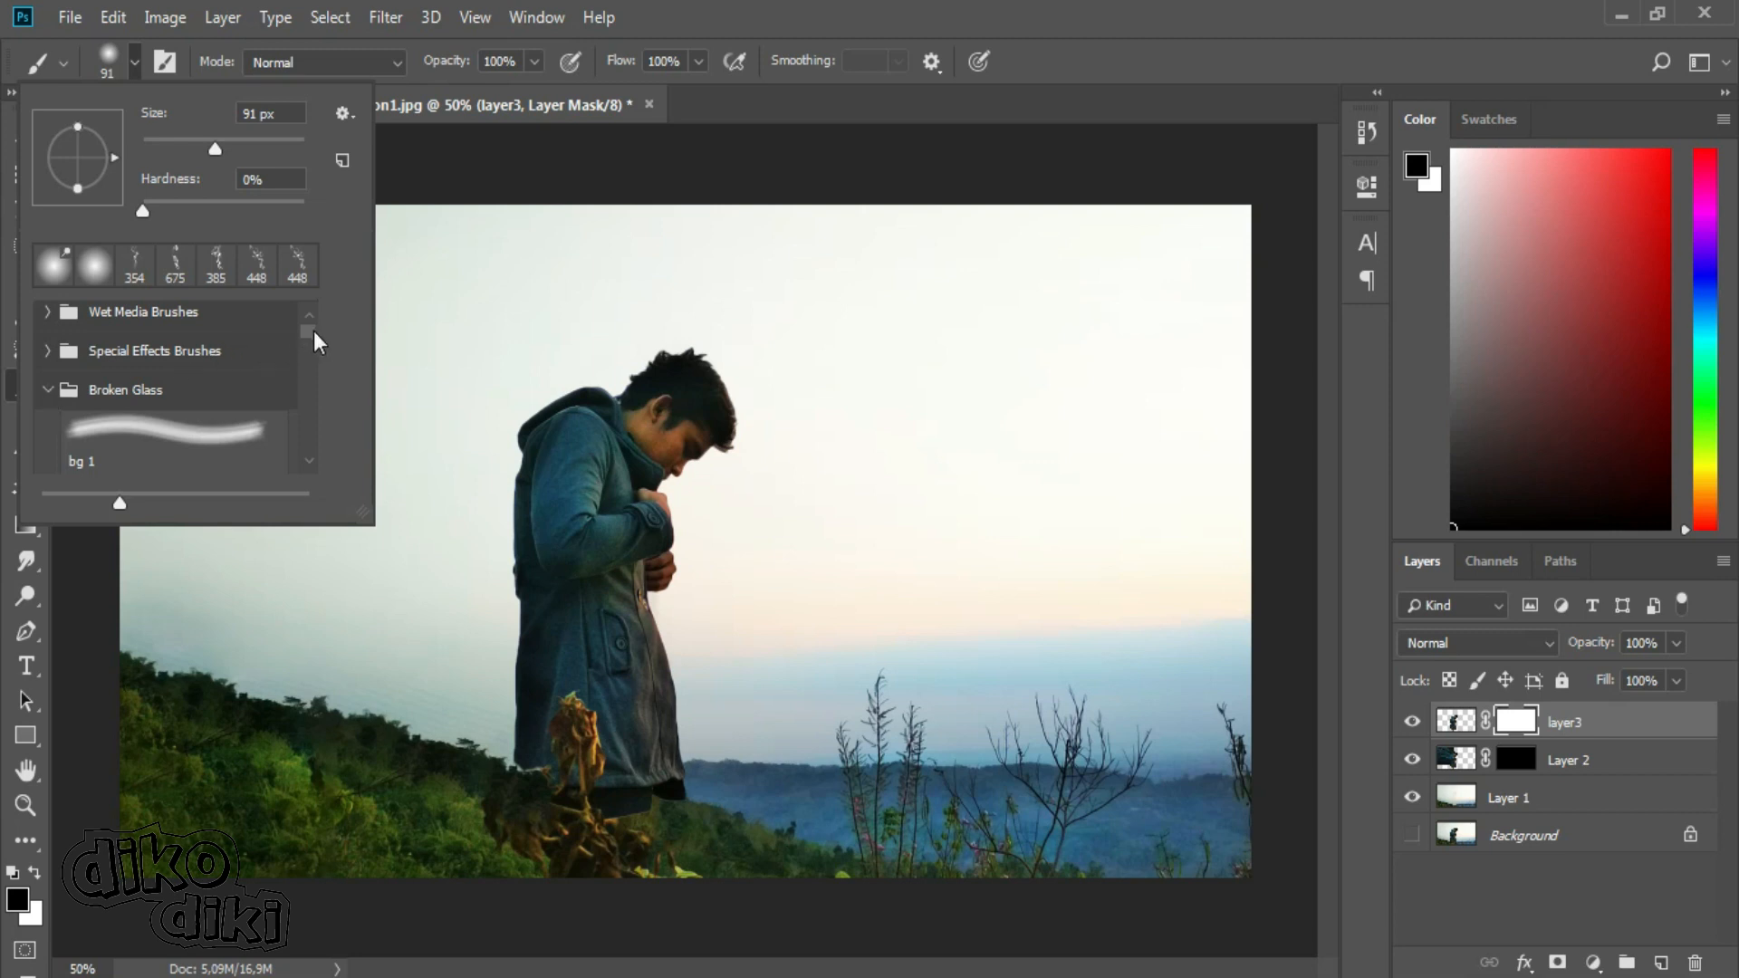
drag(314, 330, 313, 335)
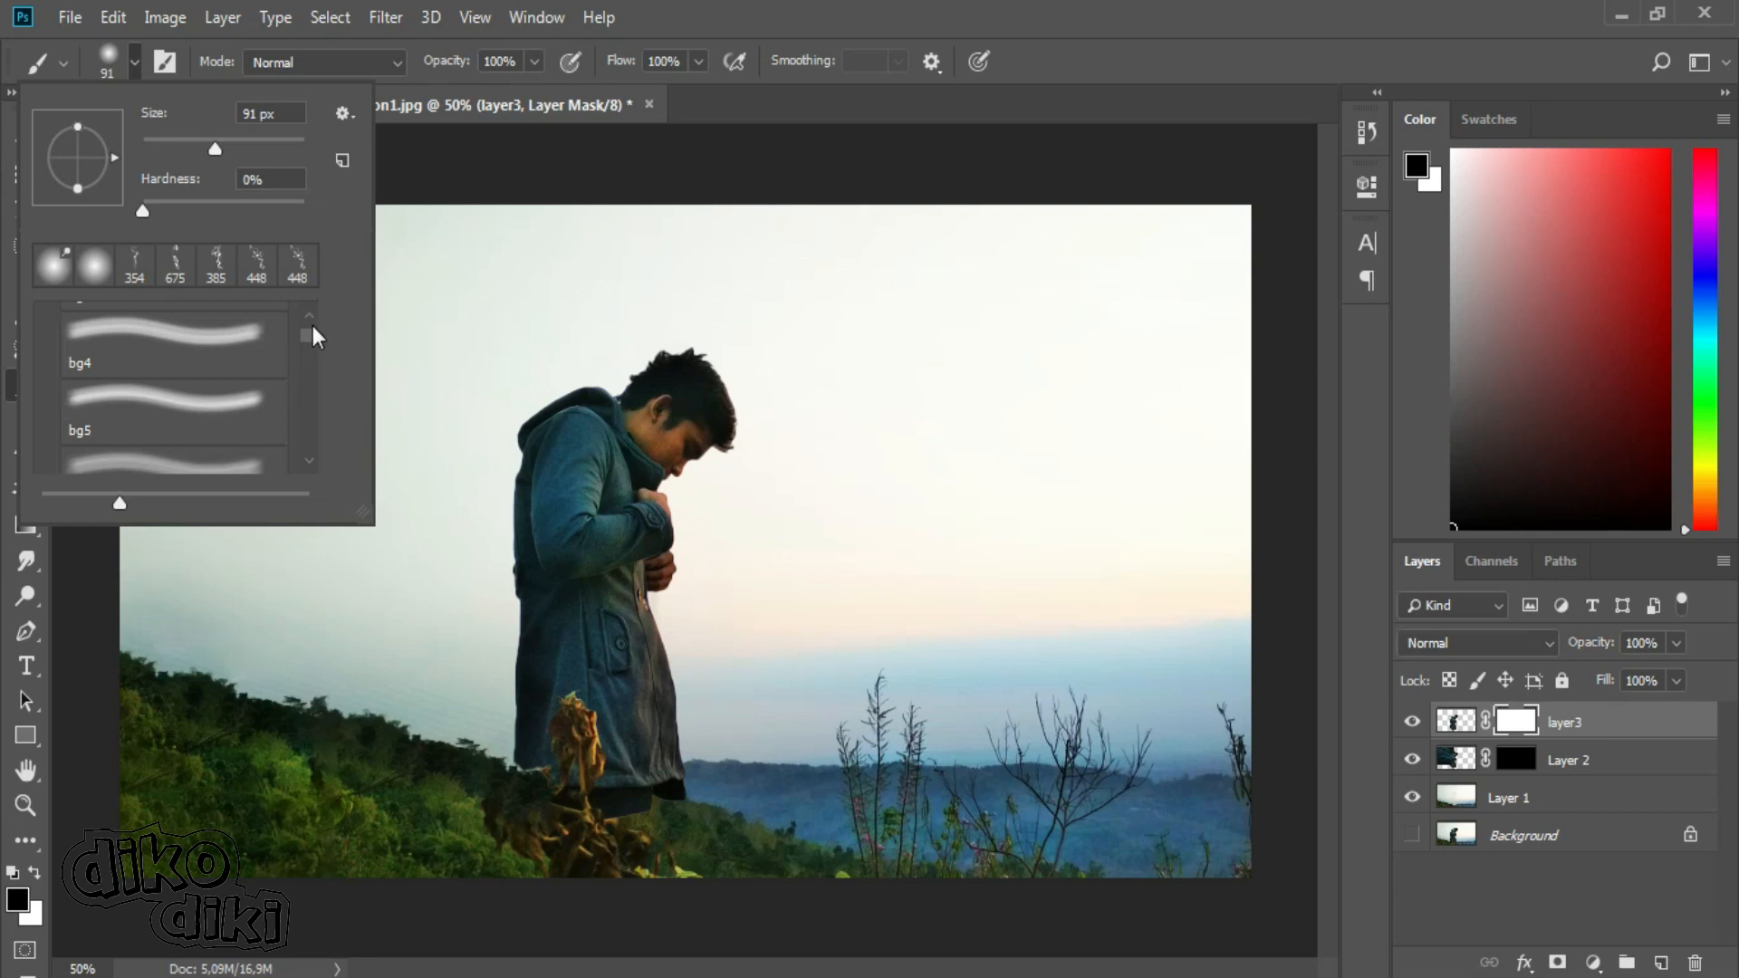
drag(307, 339, 307, 336)
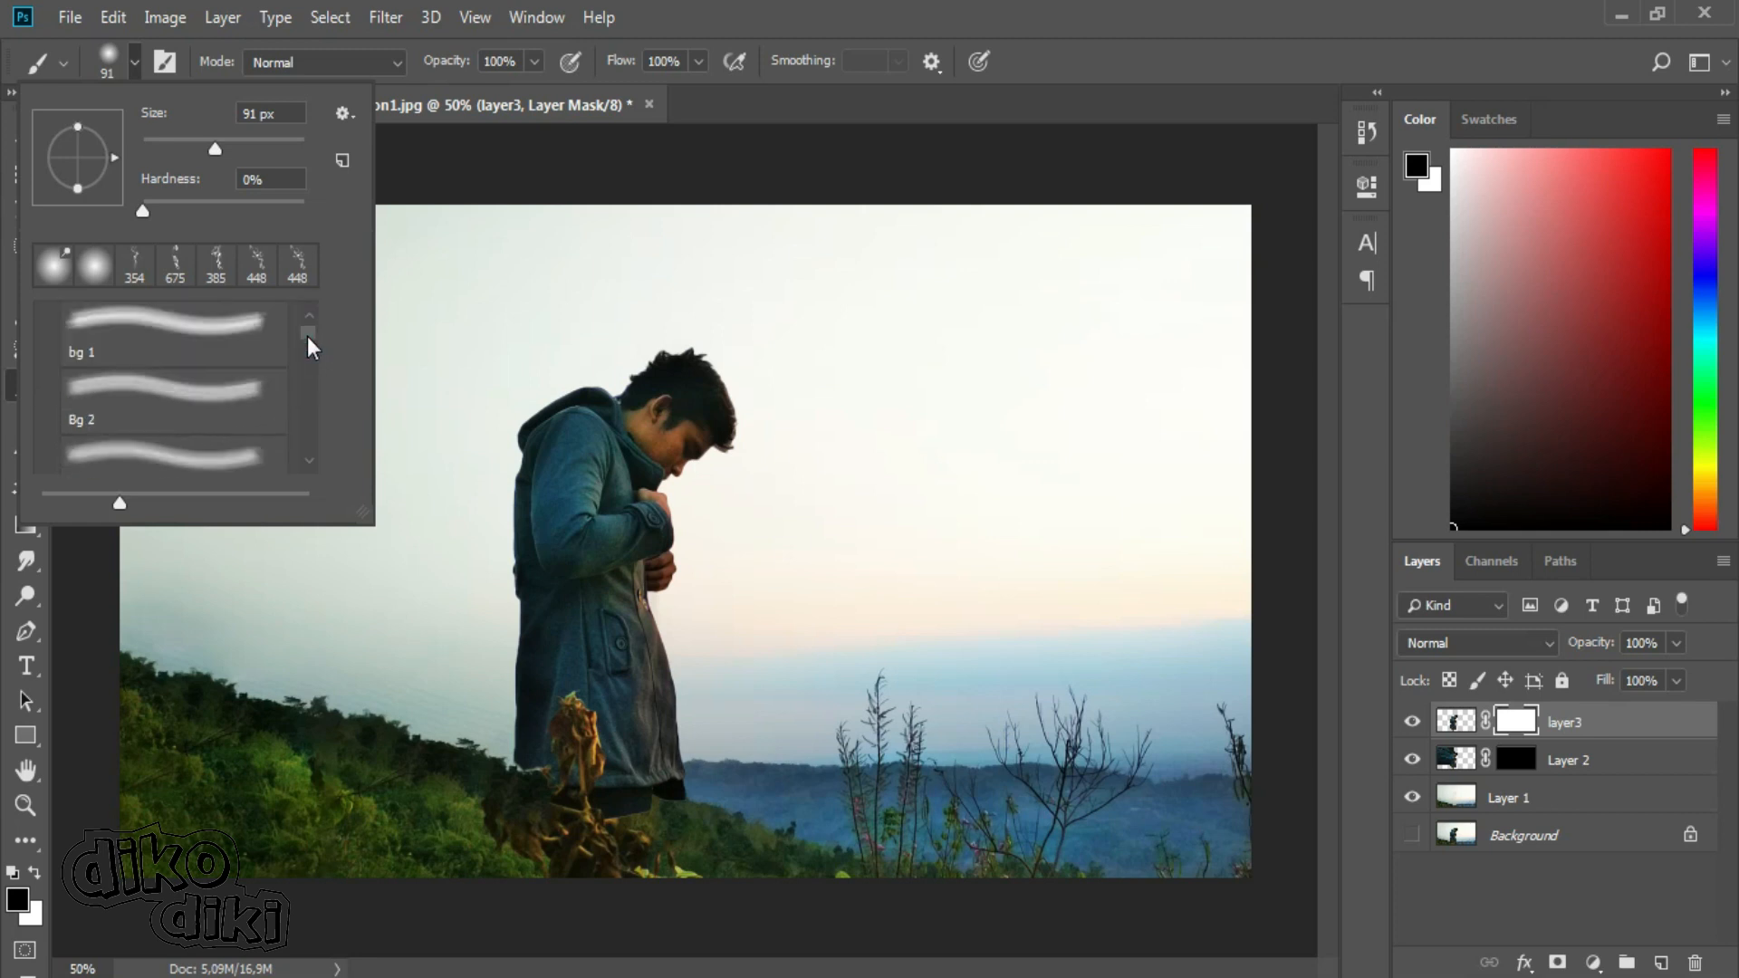
click(162, 338)
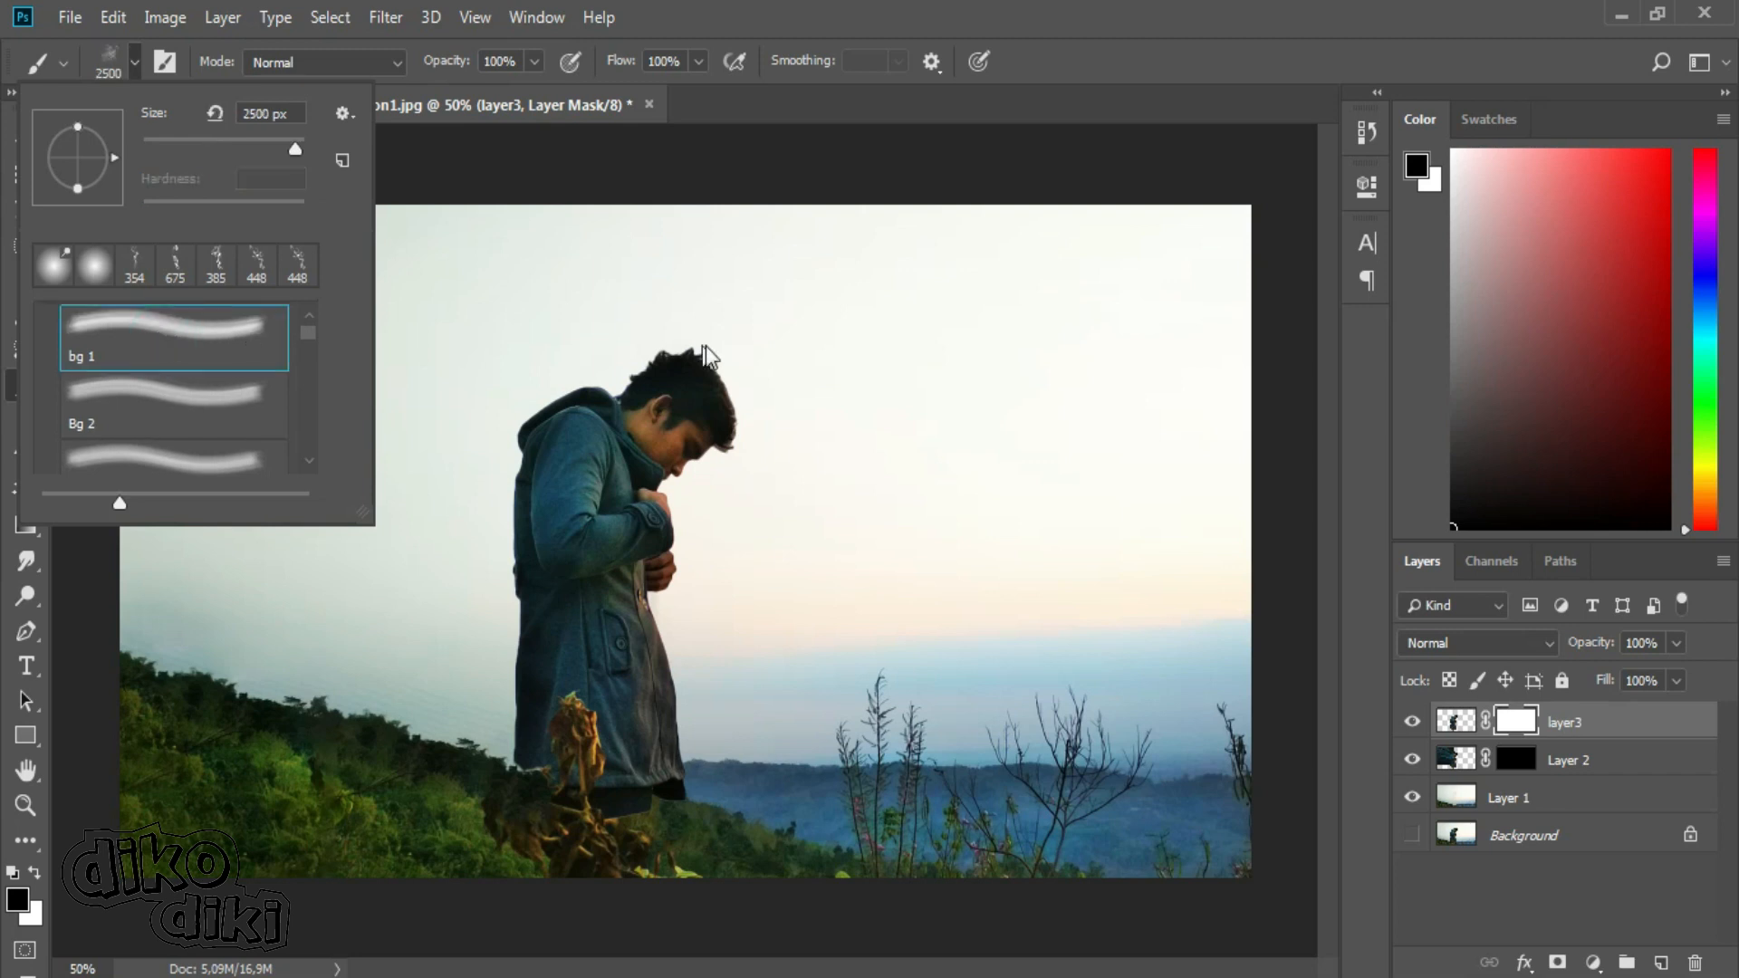
drag(274, 134, 282, 140)
drag(108, 146, 106, 174)
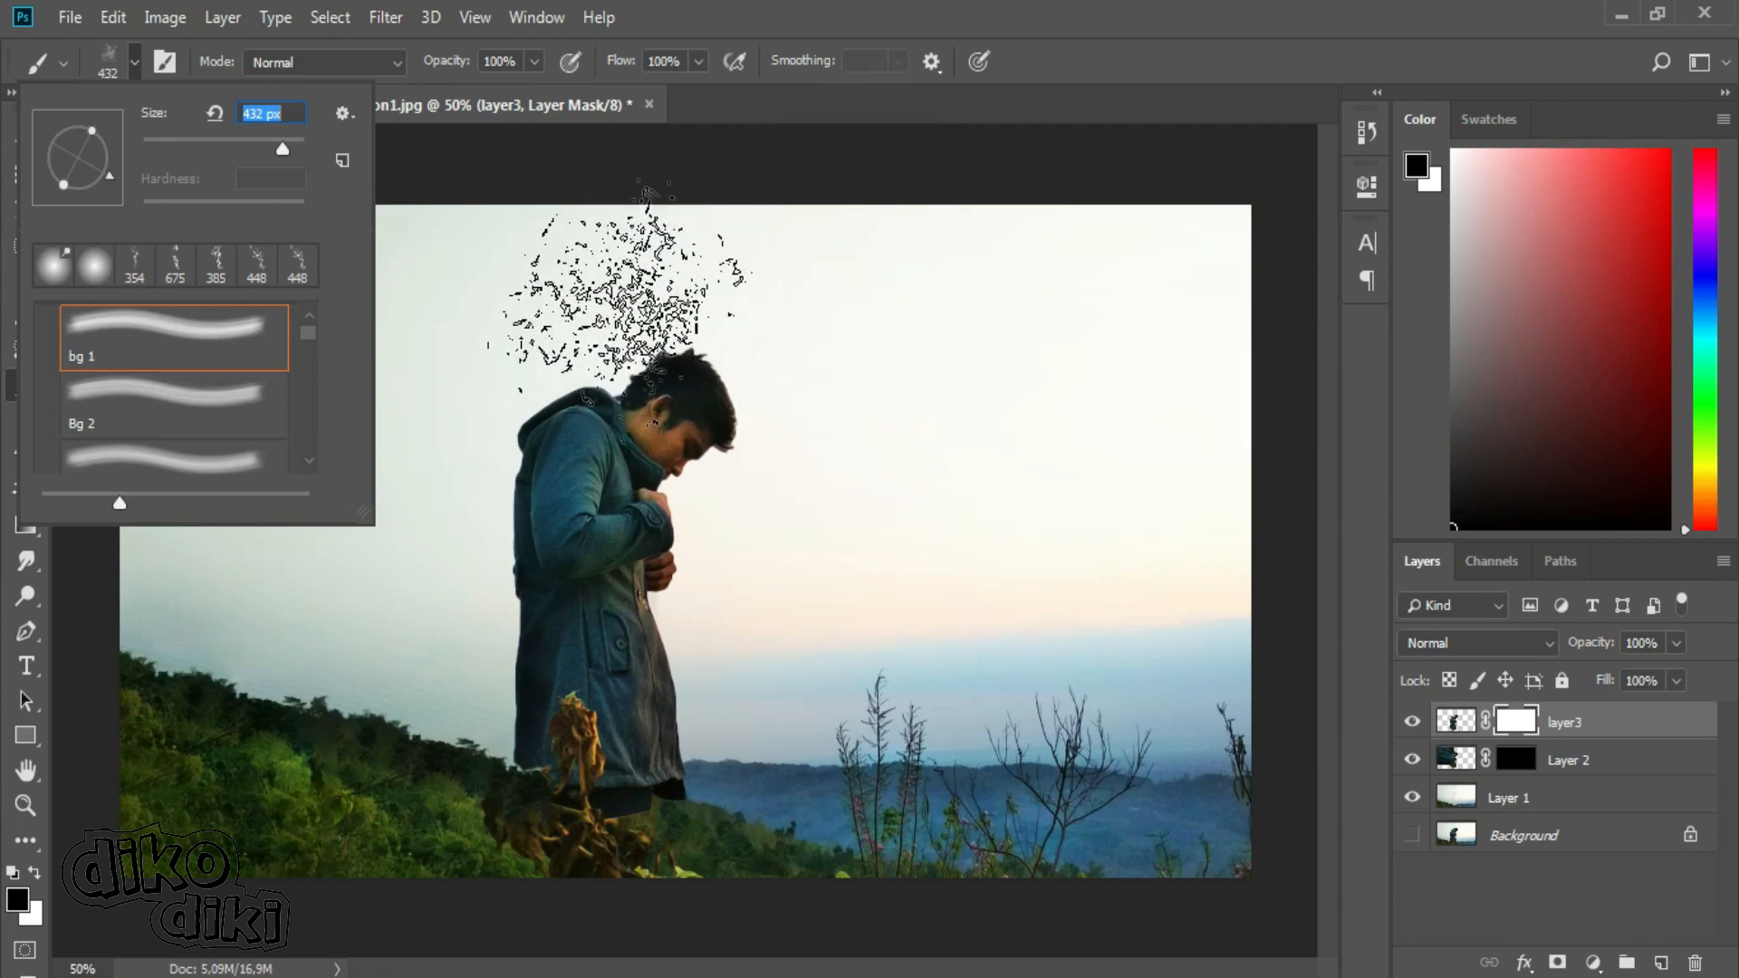
Stamp black glass fragments on layer3's mask from the back of the head down to the coat hem, varying the brush angle.
click(598, 337)
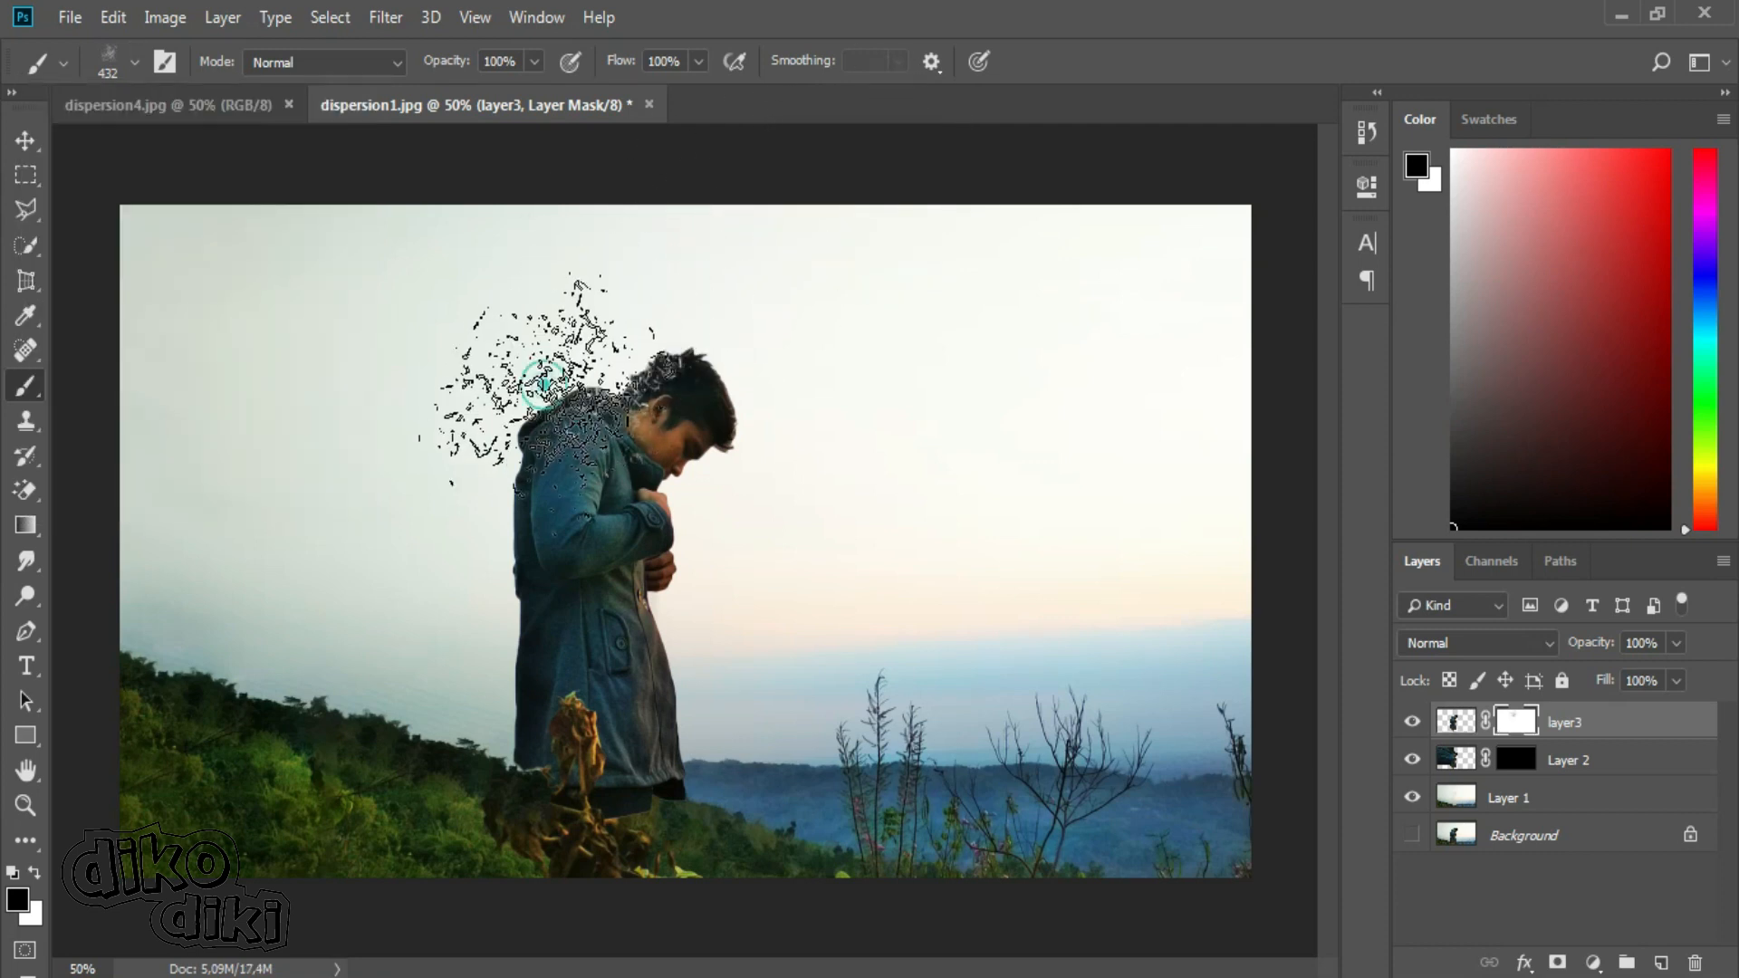
click(576, 343)
click(134, 62)
click(107, 175)
click(134, 62)
click(110, 178)
click(134, 63)
drag(112, 177, 115, 158)
click(472, 508)
click(460, 672)
click(466, 692)
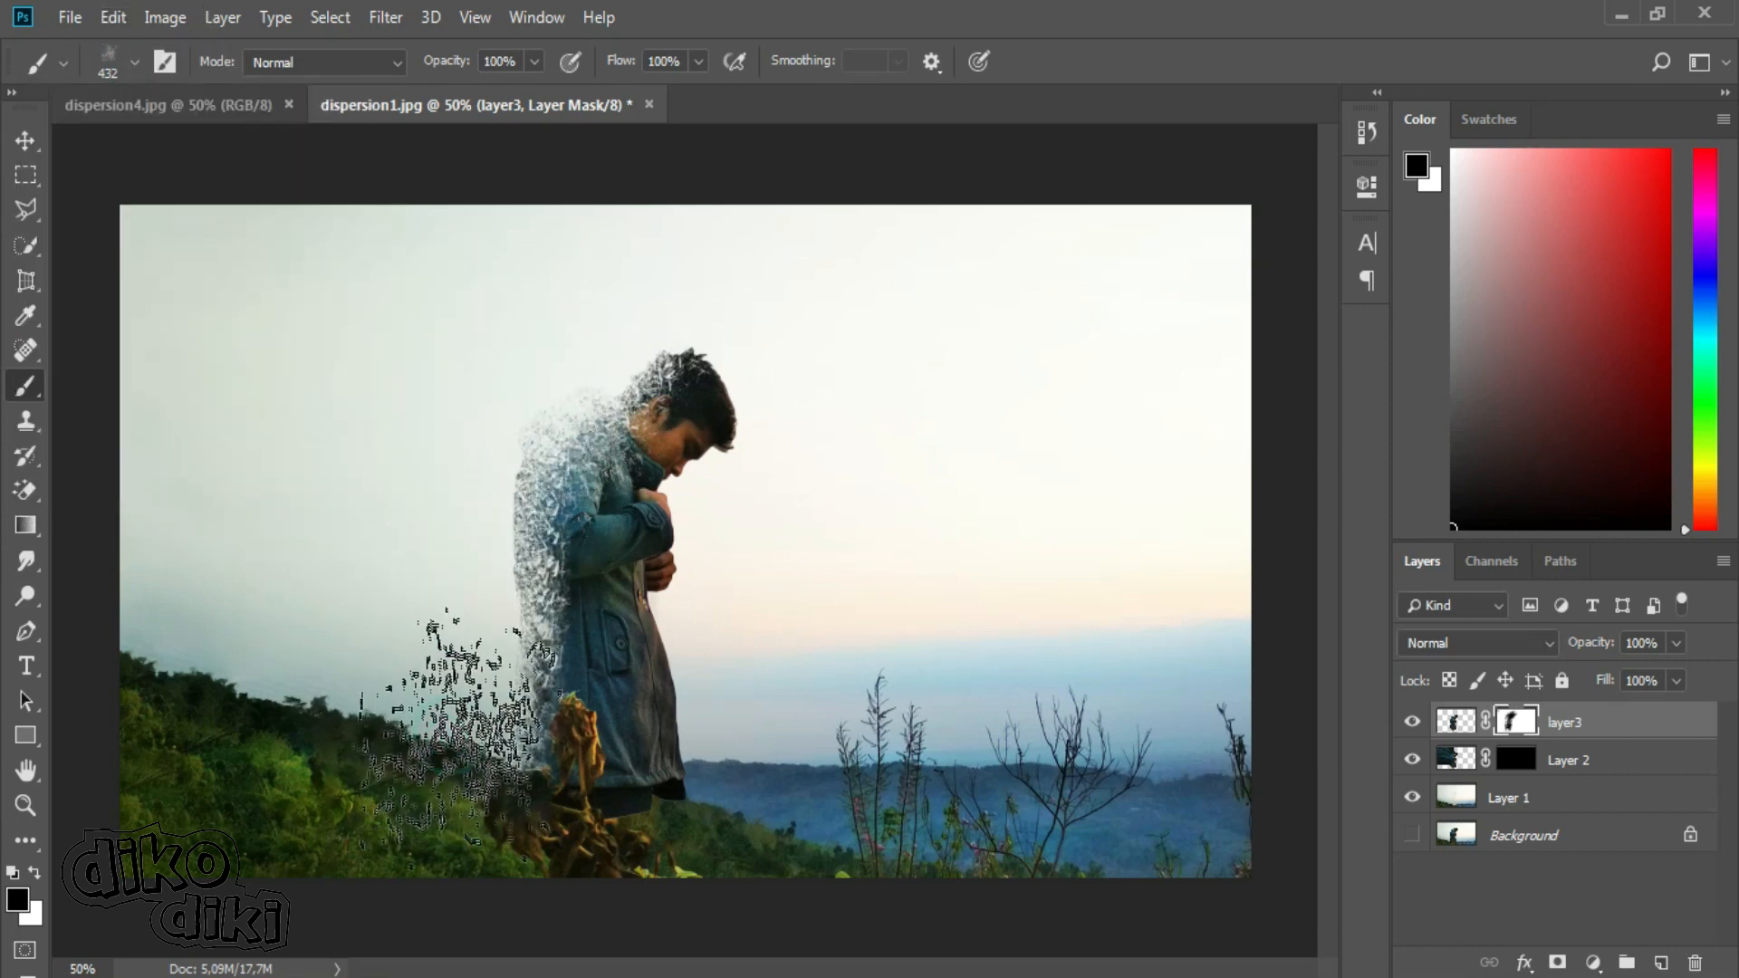
Break up the head, shoulder and back edge of the coat further with more black fragment stamps on layer3's mask.
click(578, 344)
click(438, 486)
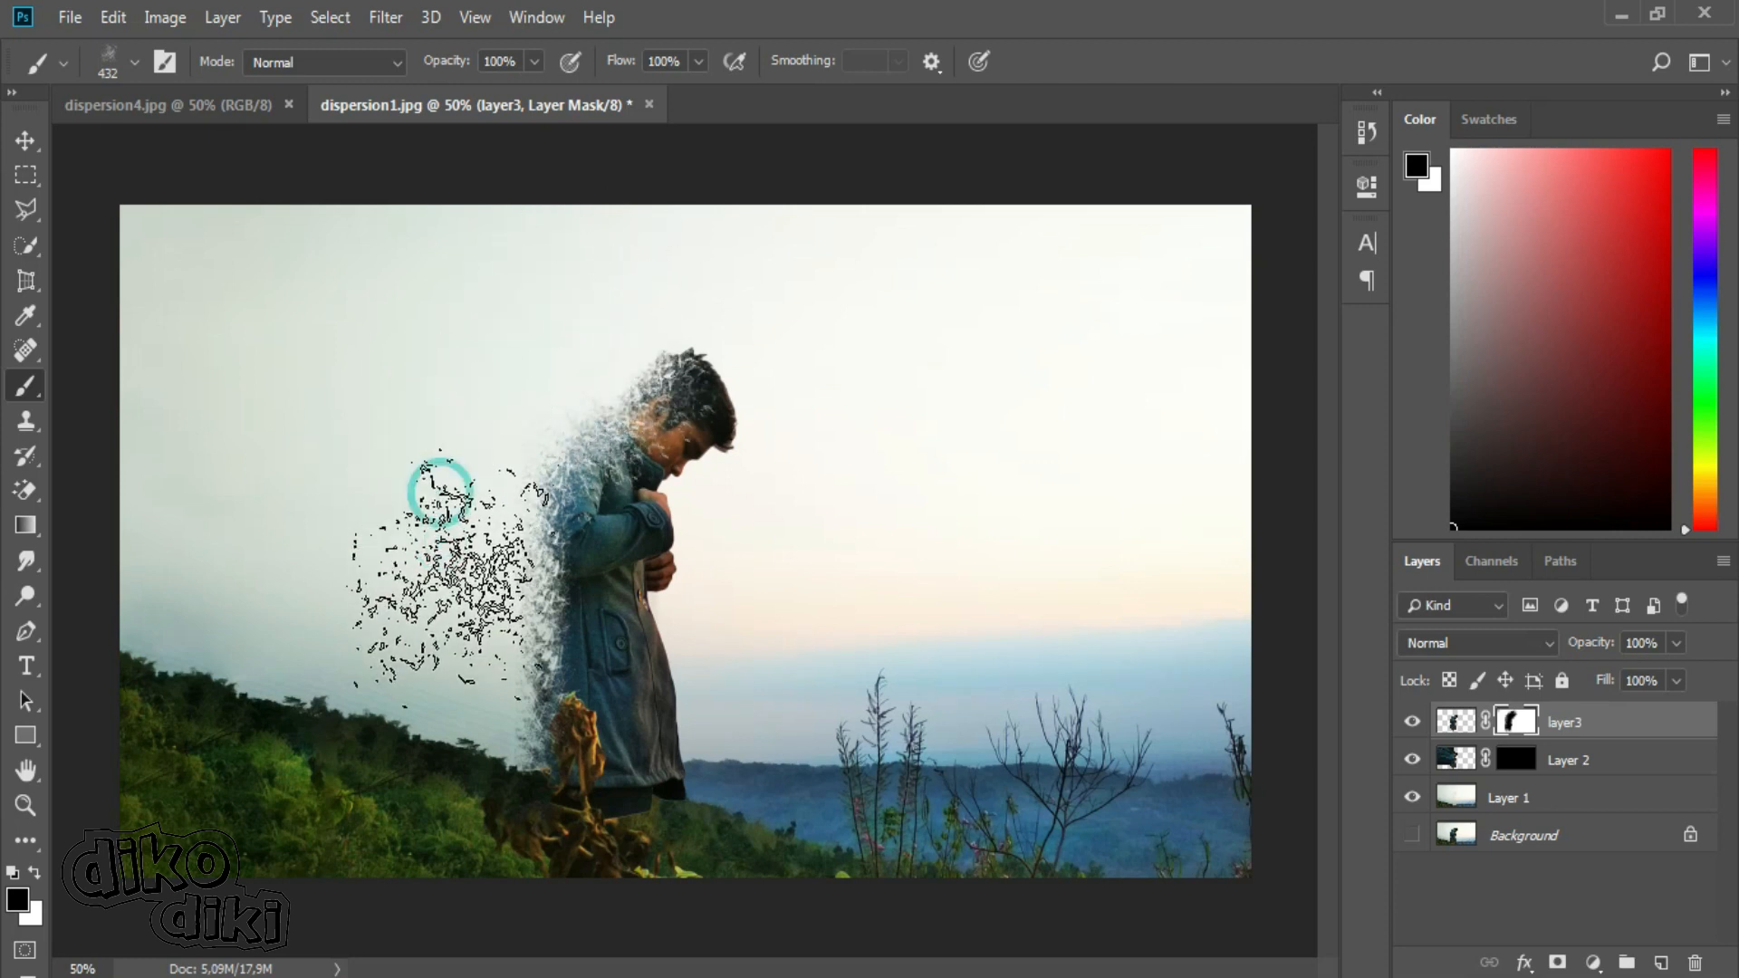
click(454, 465)
click(449, 557)
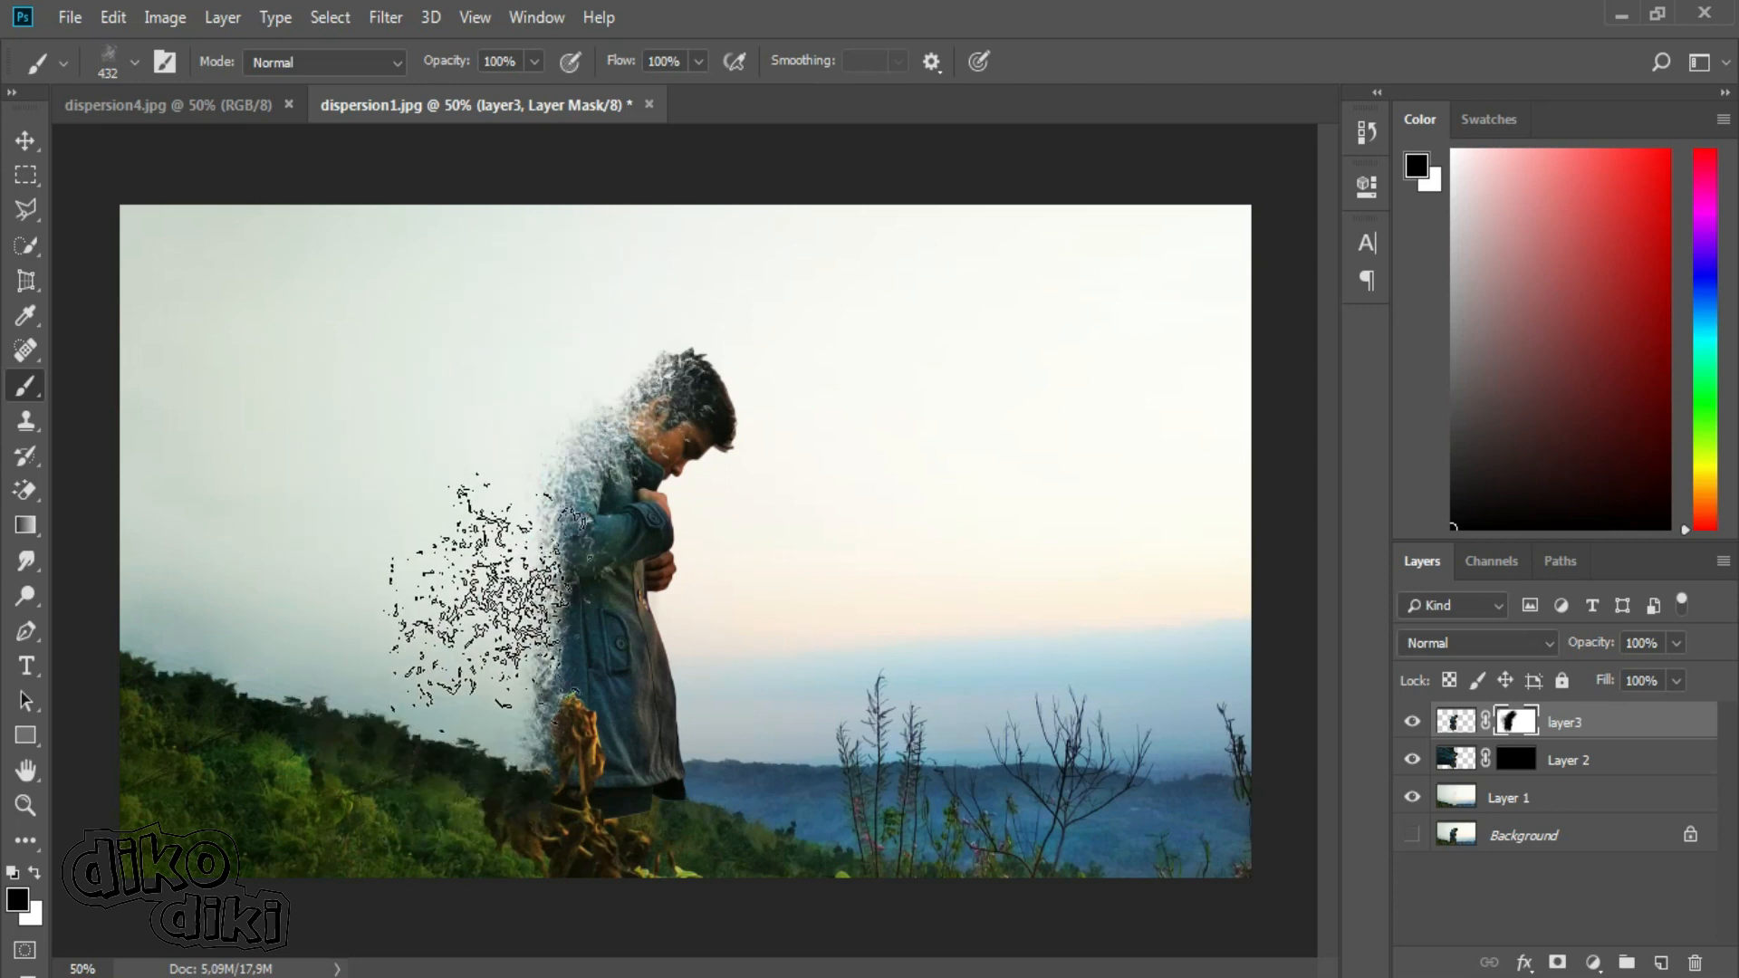
click(525, 525)
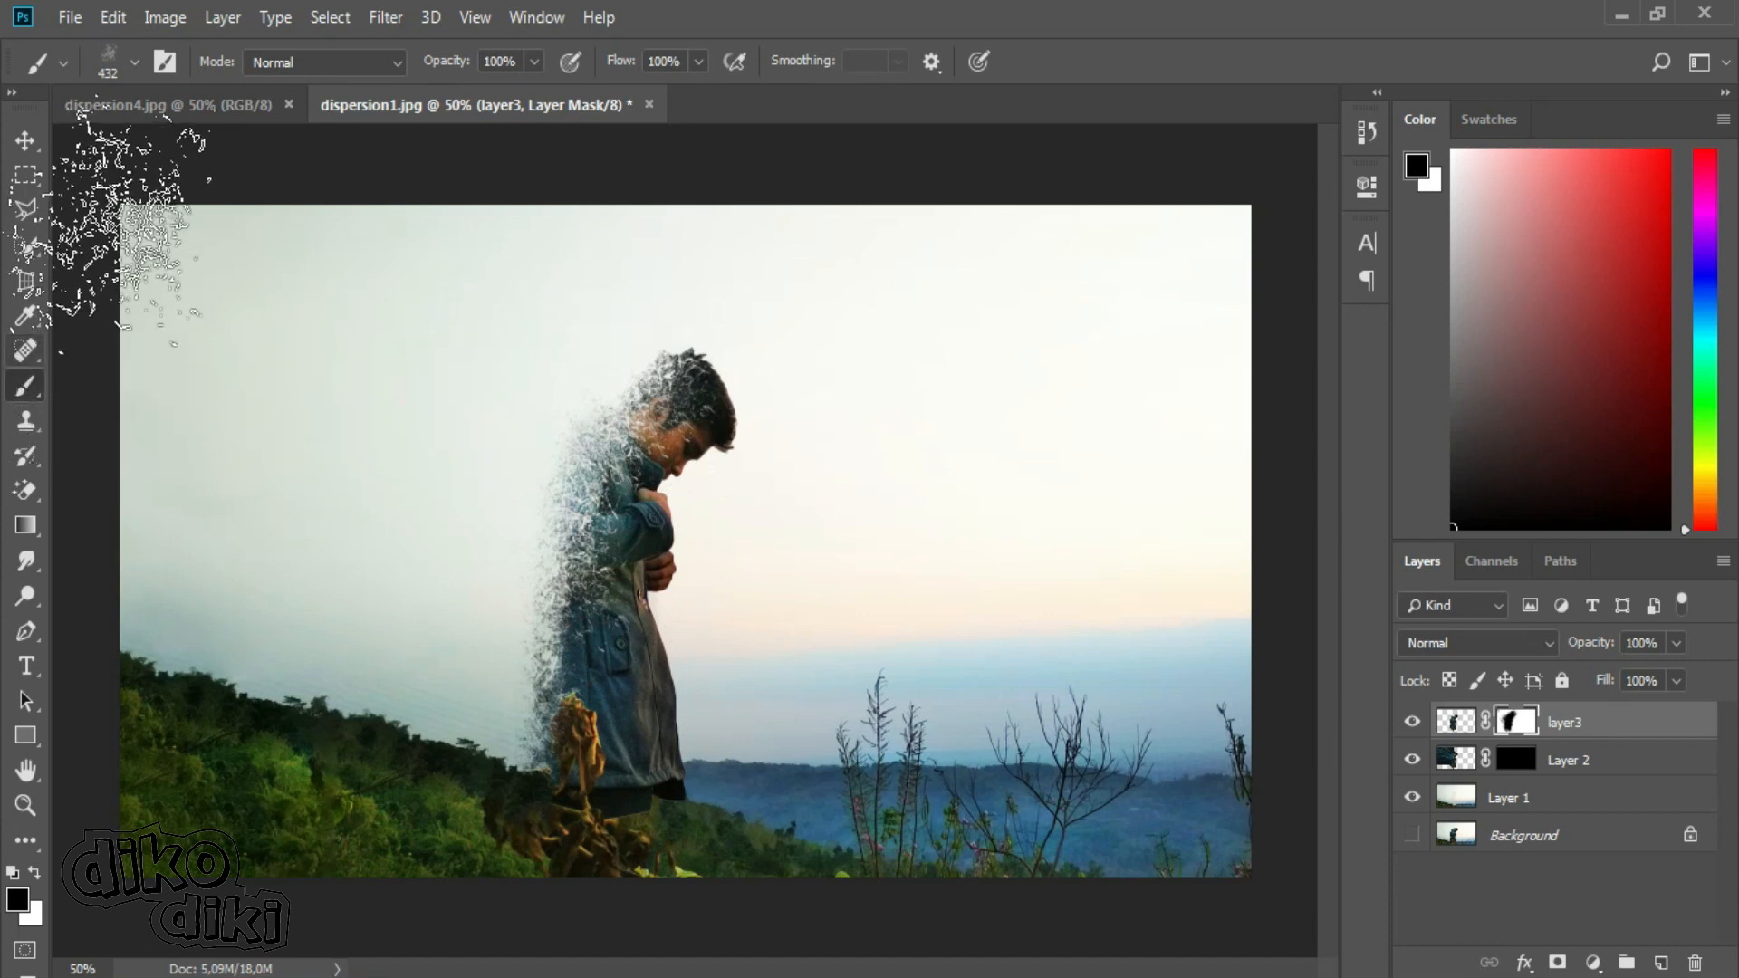
Switch the brush to the Soft Round tip from General Brushes at 94 px.
click(132, 60)
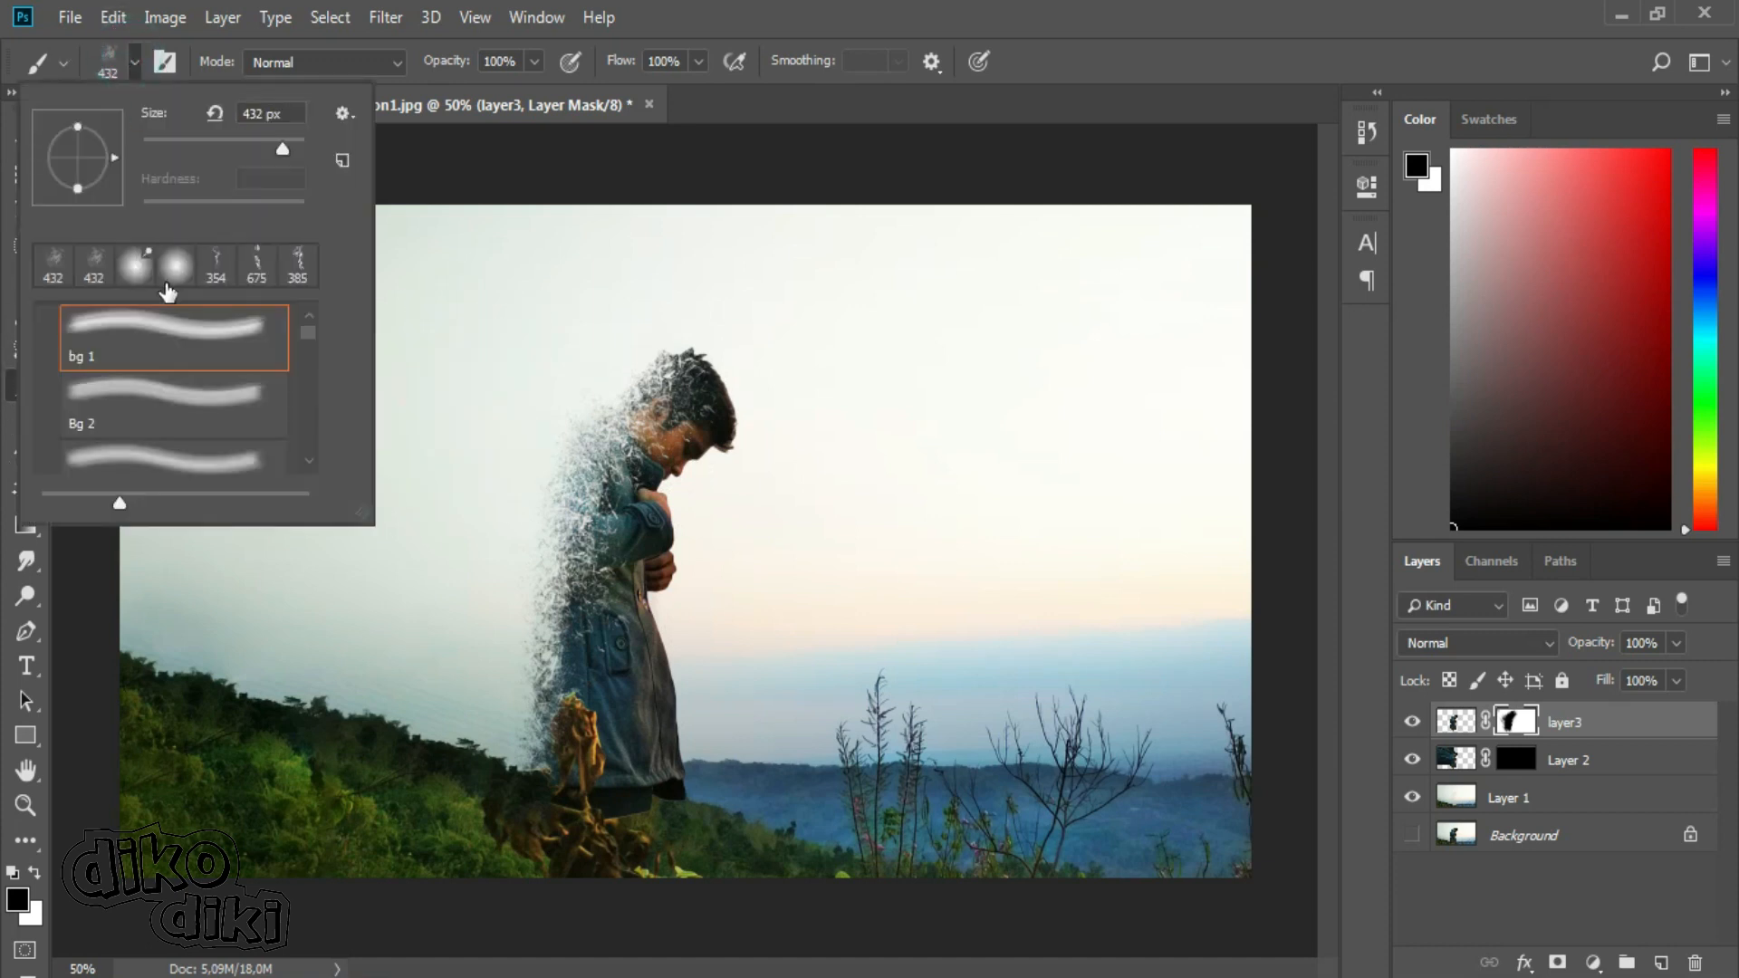
drag(311, 328, 311, 317)
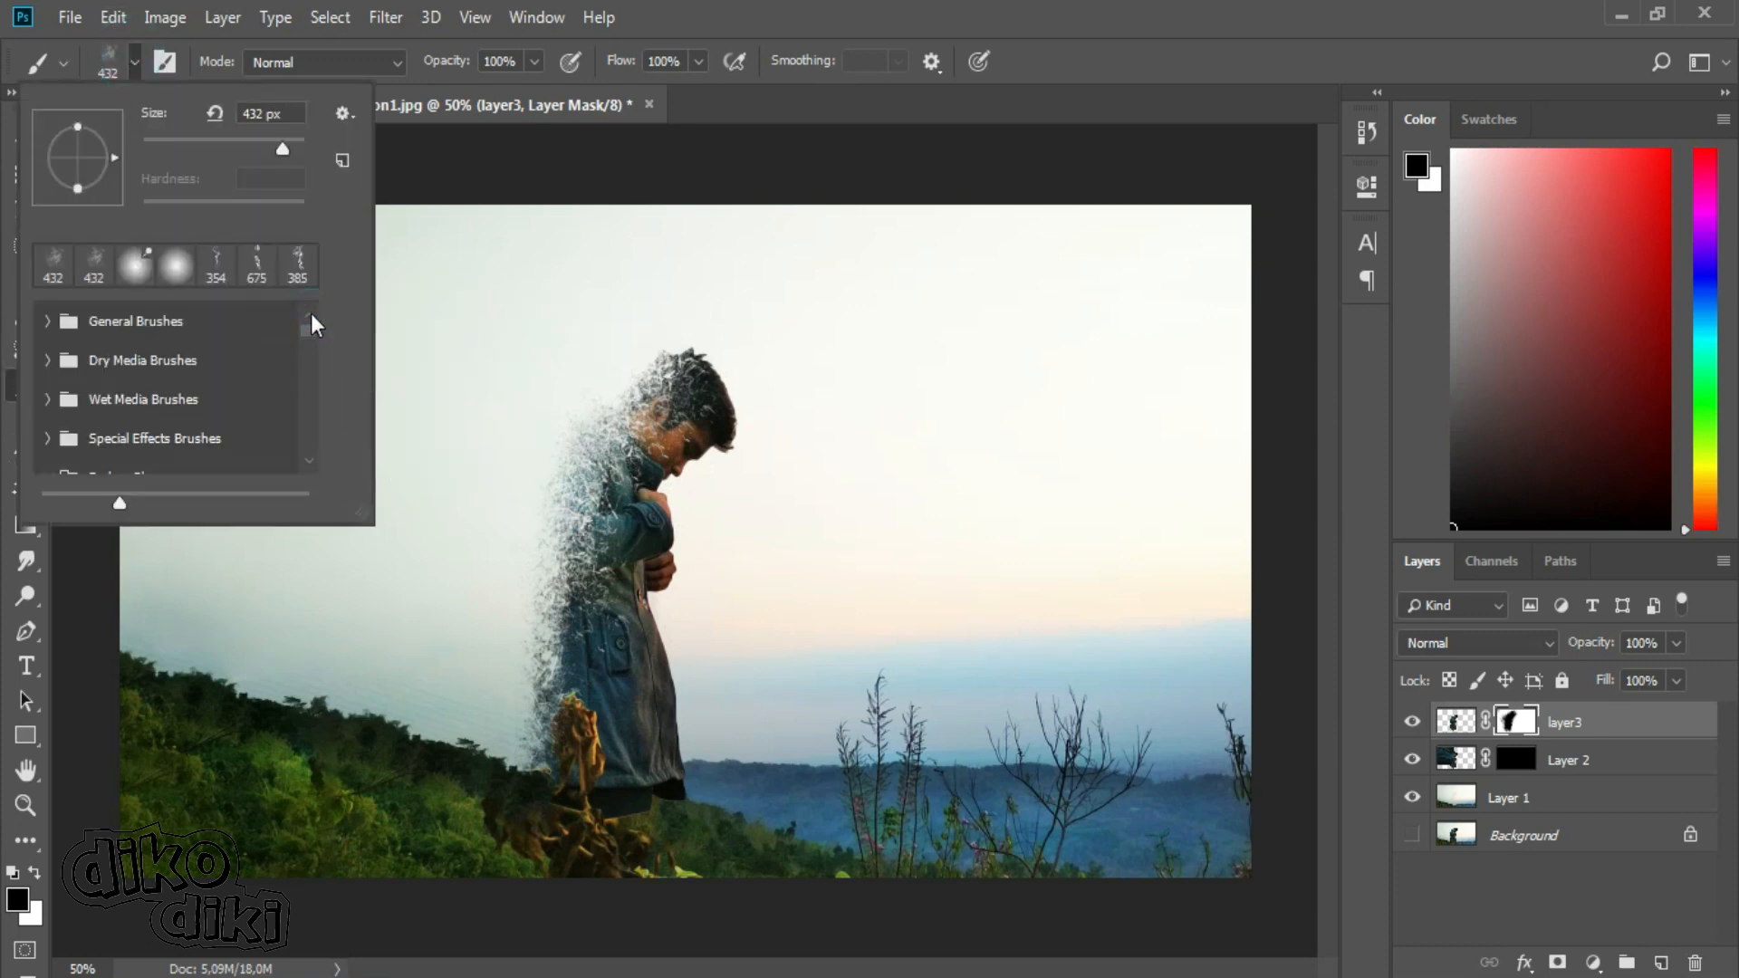
click(48, 324)
click(127, 367)
click(217, 140)
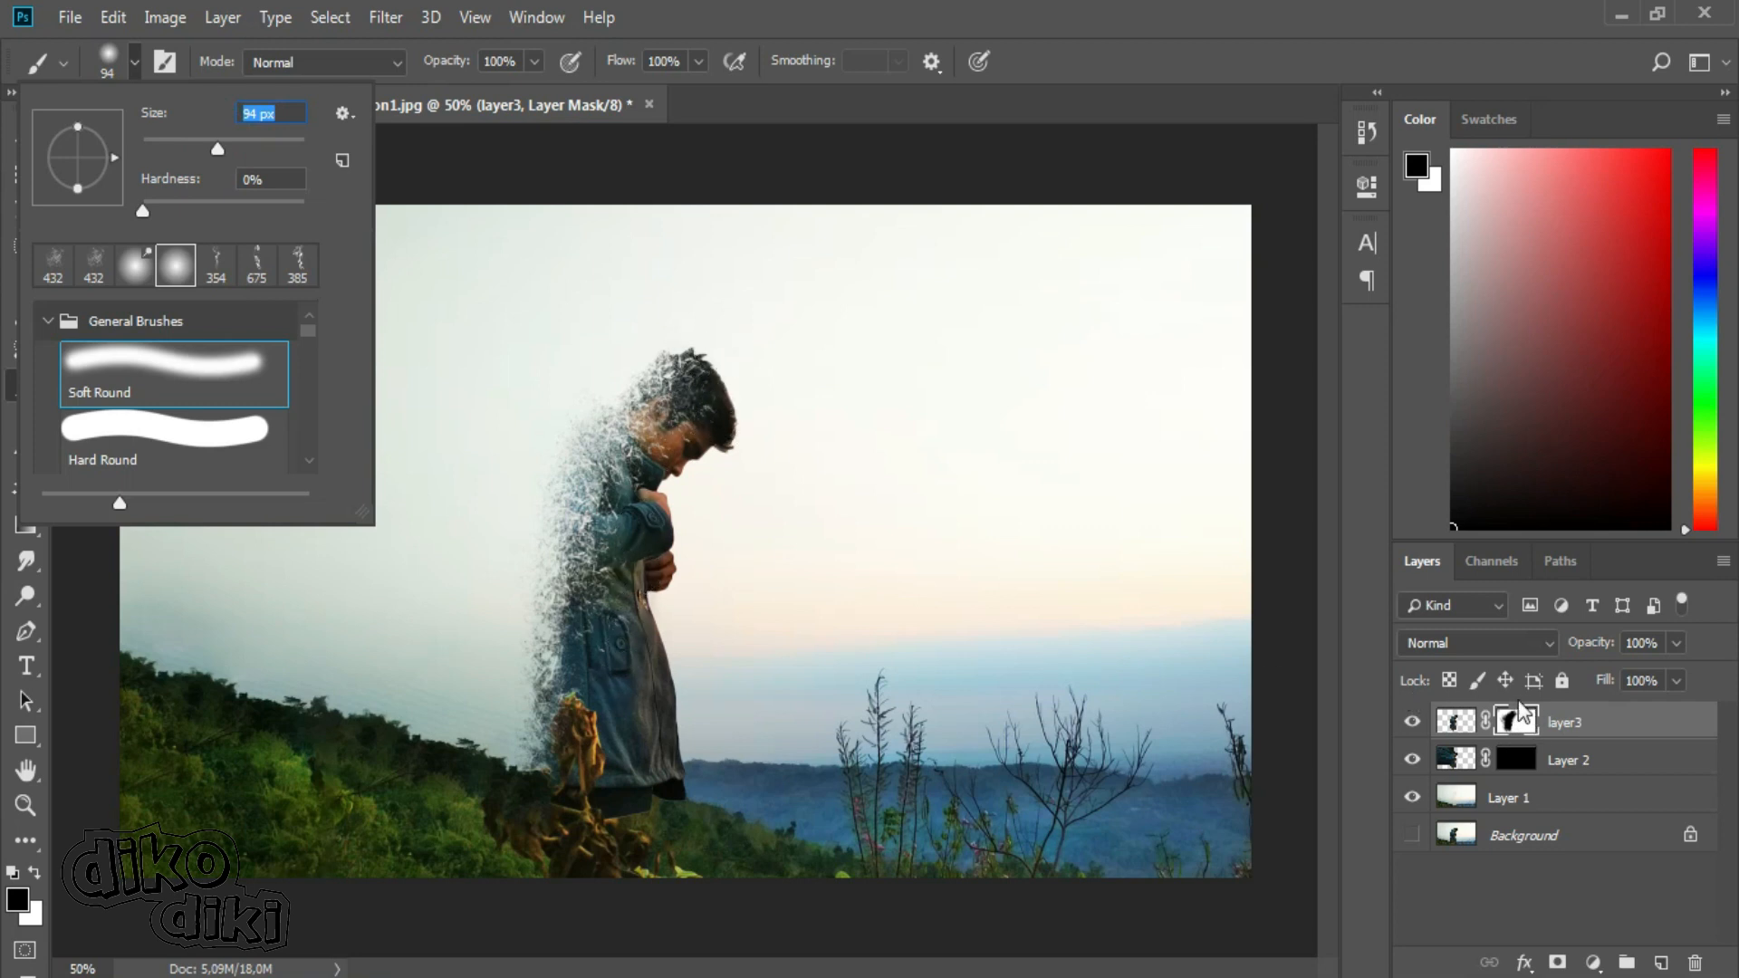
Restore the face, hands and front of the coat with white on layer3's mask, and return the foreground colour to black.
click(33, 870)
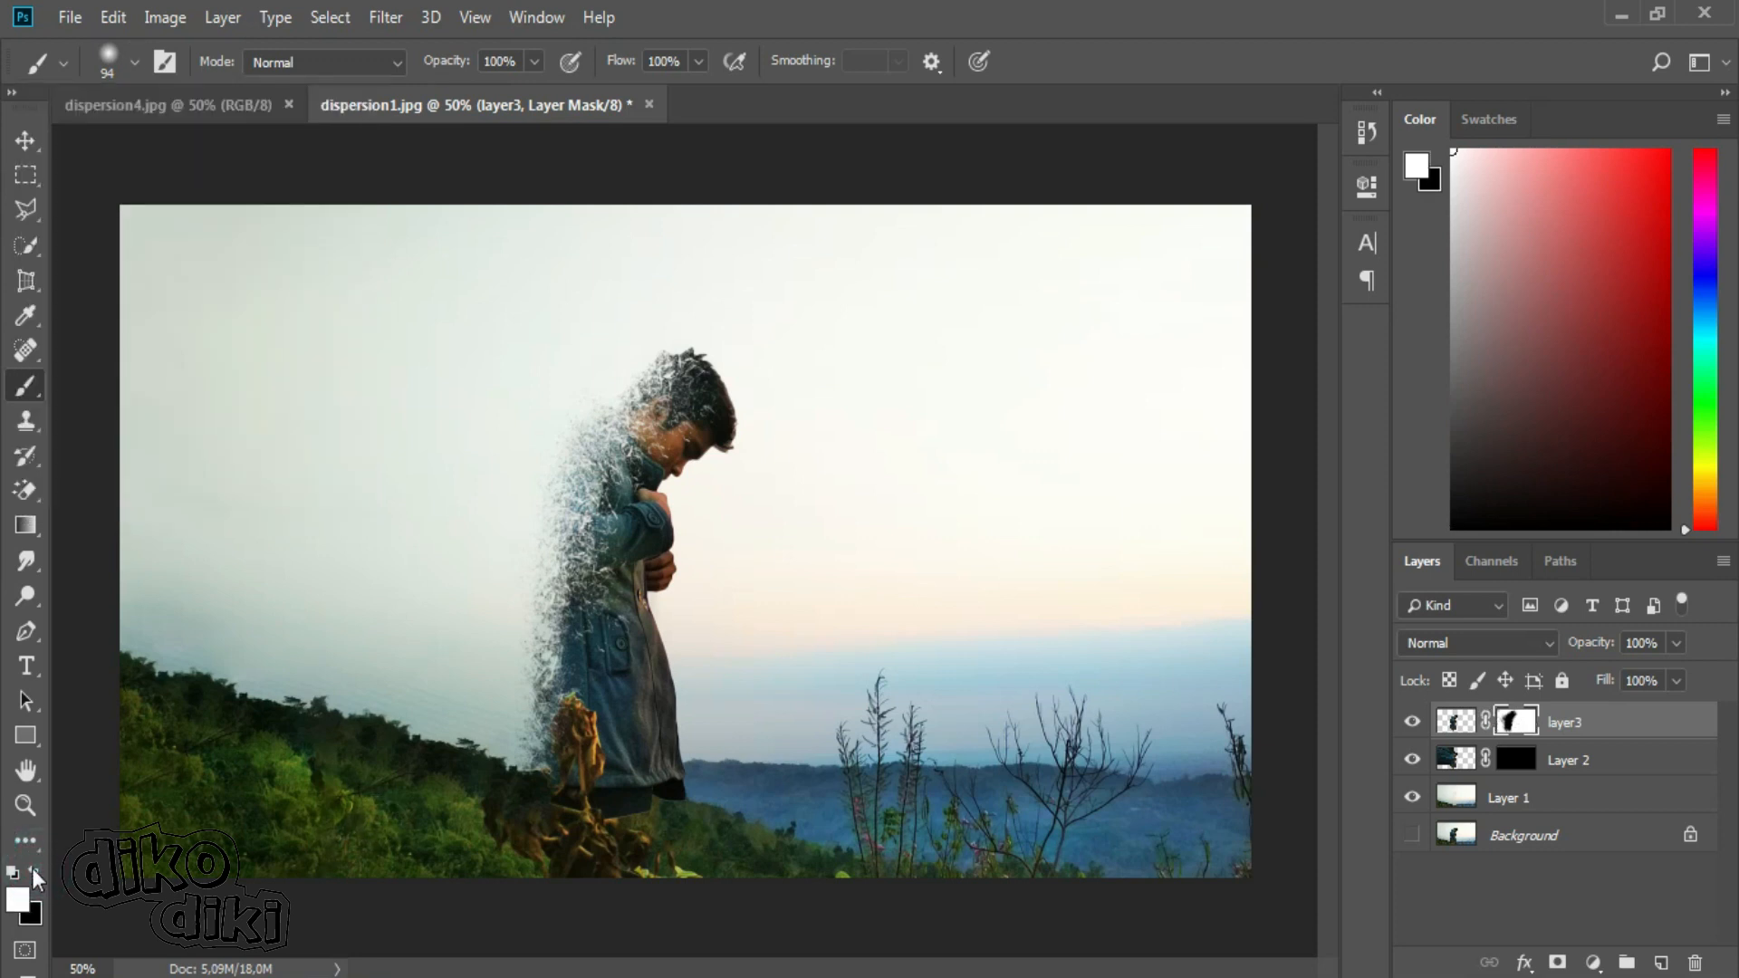
mouse_move(733, 402)
mouse_down()
mouse_move(661, 481)
mouse_move(711, 439)
mouse_move(690, 413)
mouse_move(721, 414)
mouse_move(718, 387)
mouse_up()
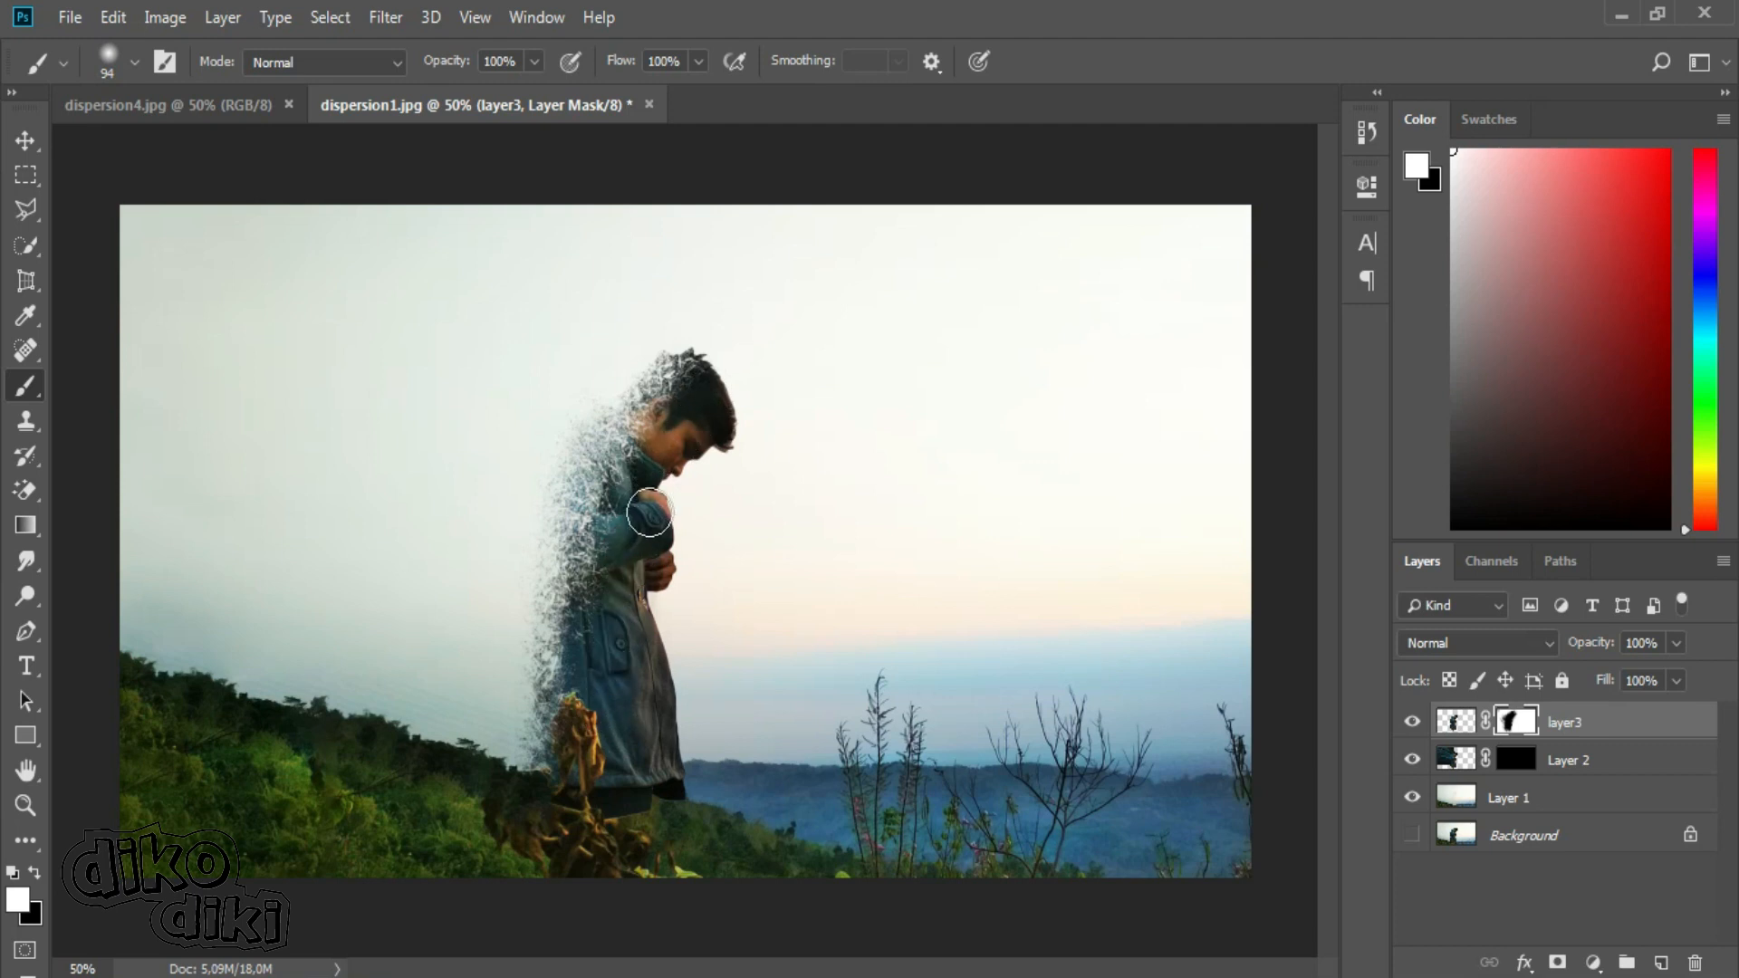
mouse_move(634, 500)
mouse_down()
mouse_move(659, 454)
mouse_move(716, 429)
mouse_move(685, 473)
mouse_up()
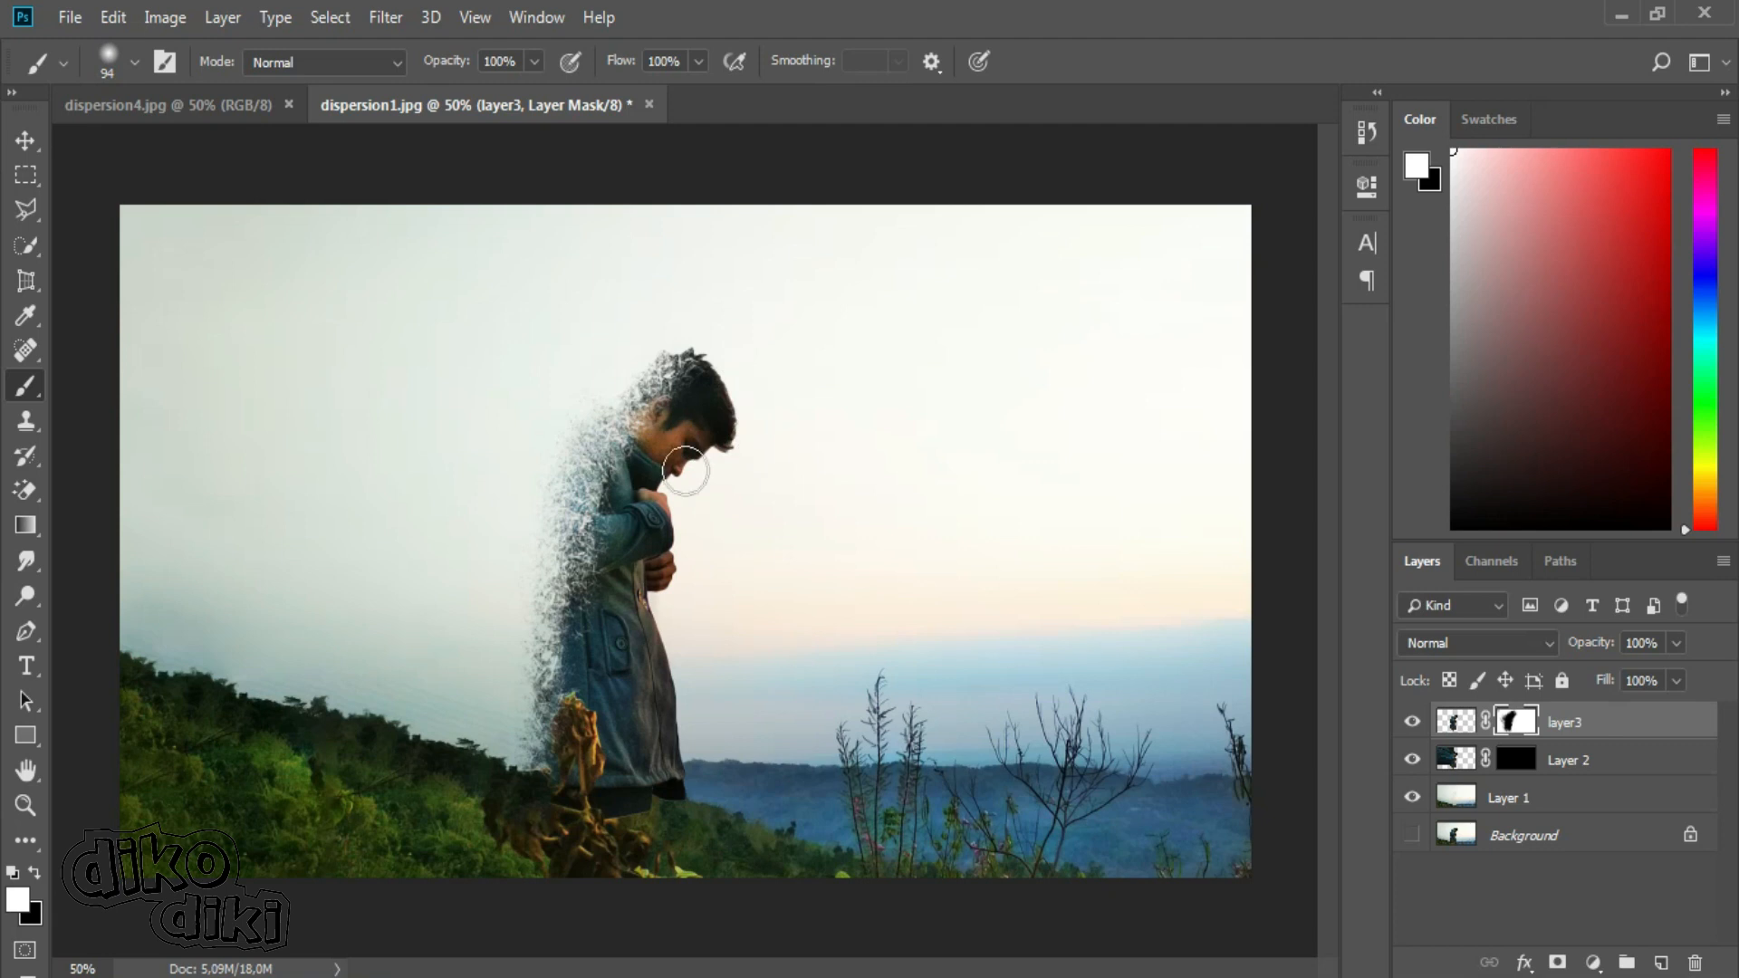
mouse_move(646, 692)
mouse_down()
mouse_move(662, 710)
mouse_move(610, 707)
mouse_up()
key(bracketleft)
click(41, 871)
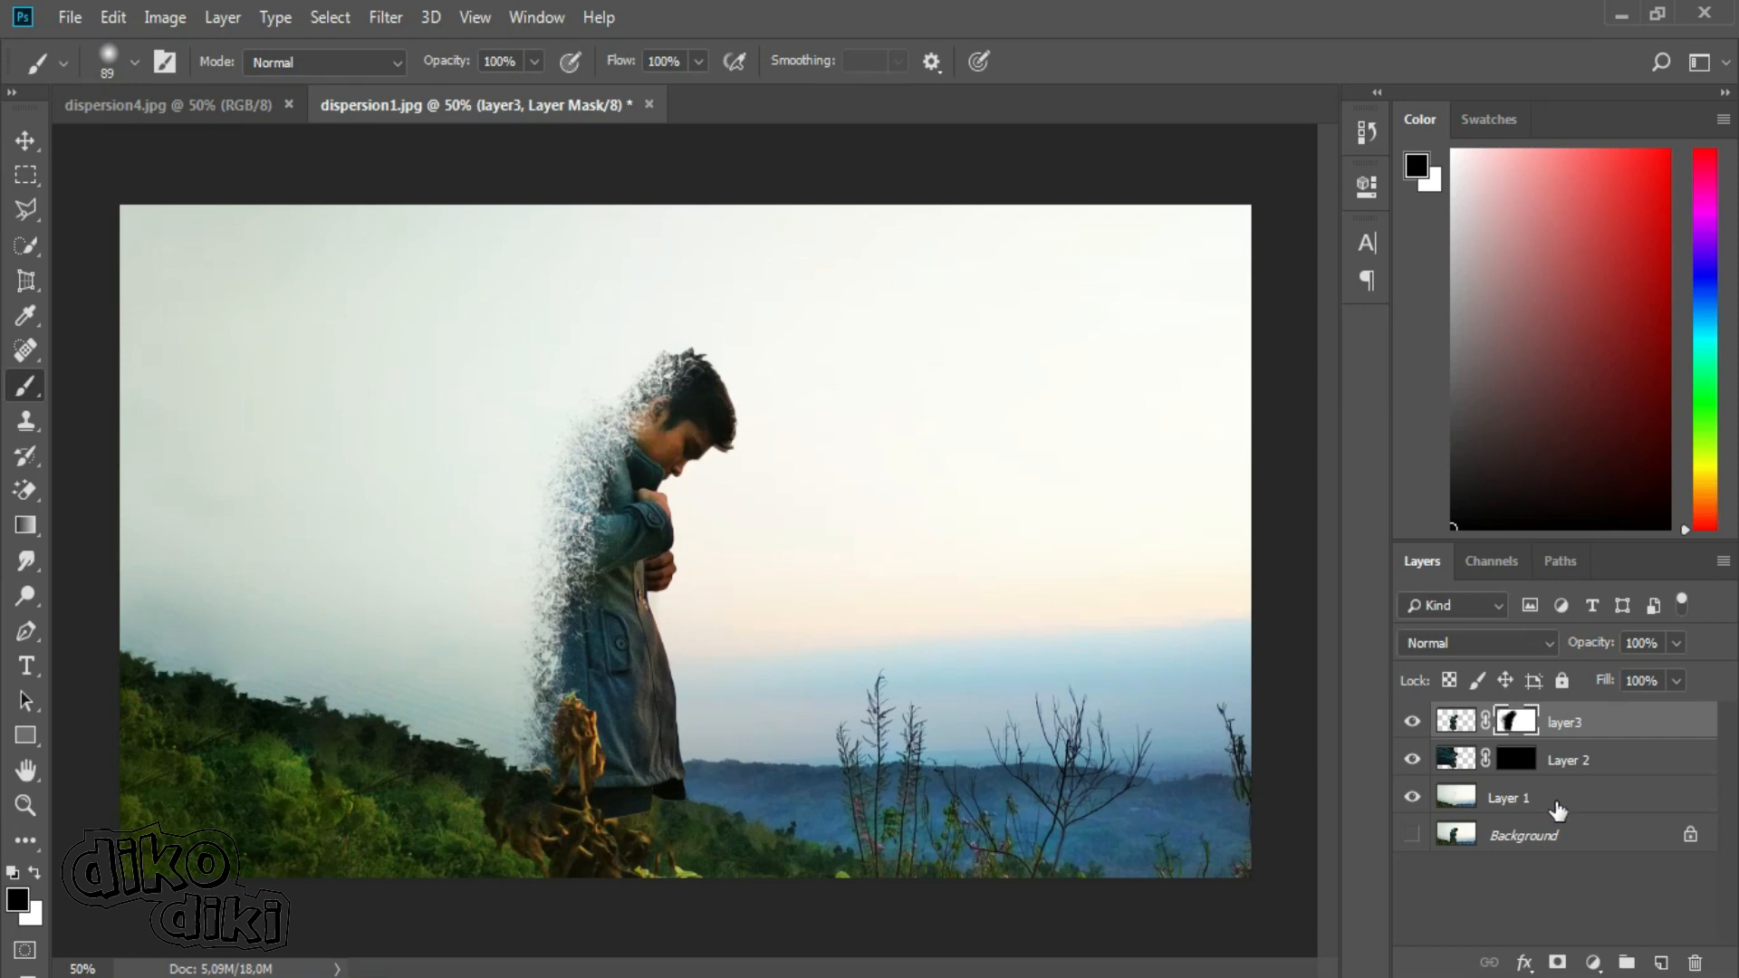
Target Layer 2's mask and make white the foreground colour.
click(1575, 762)
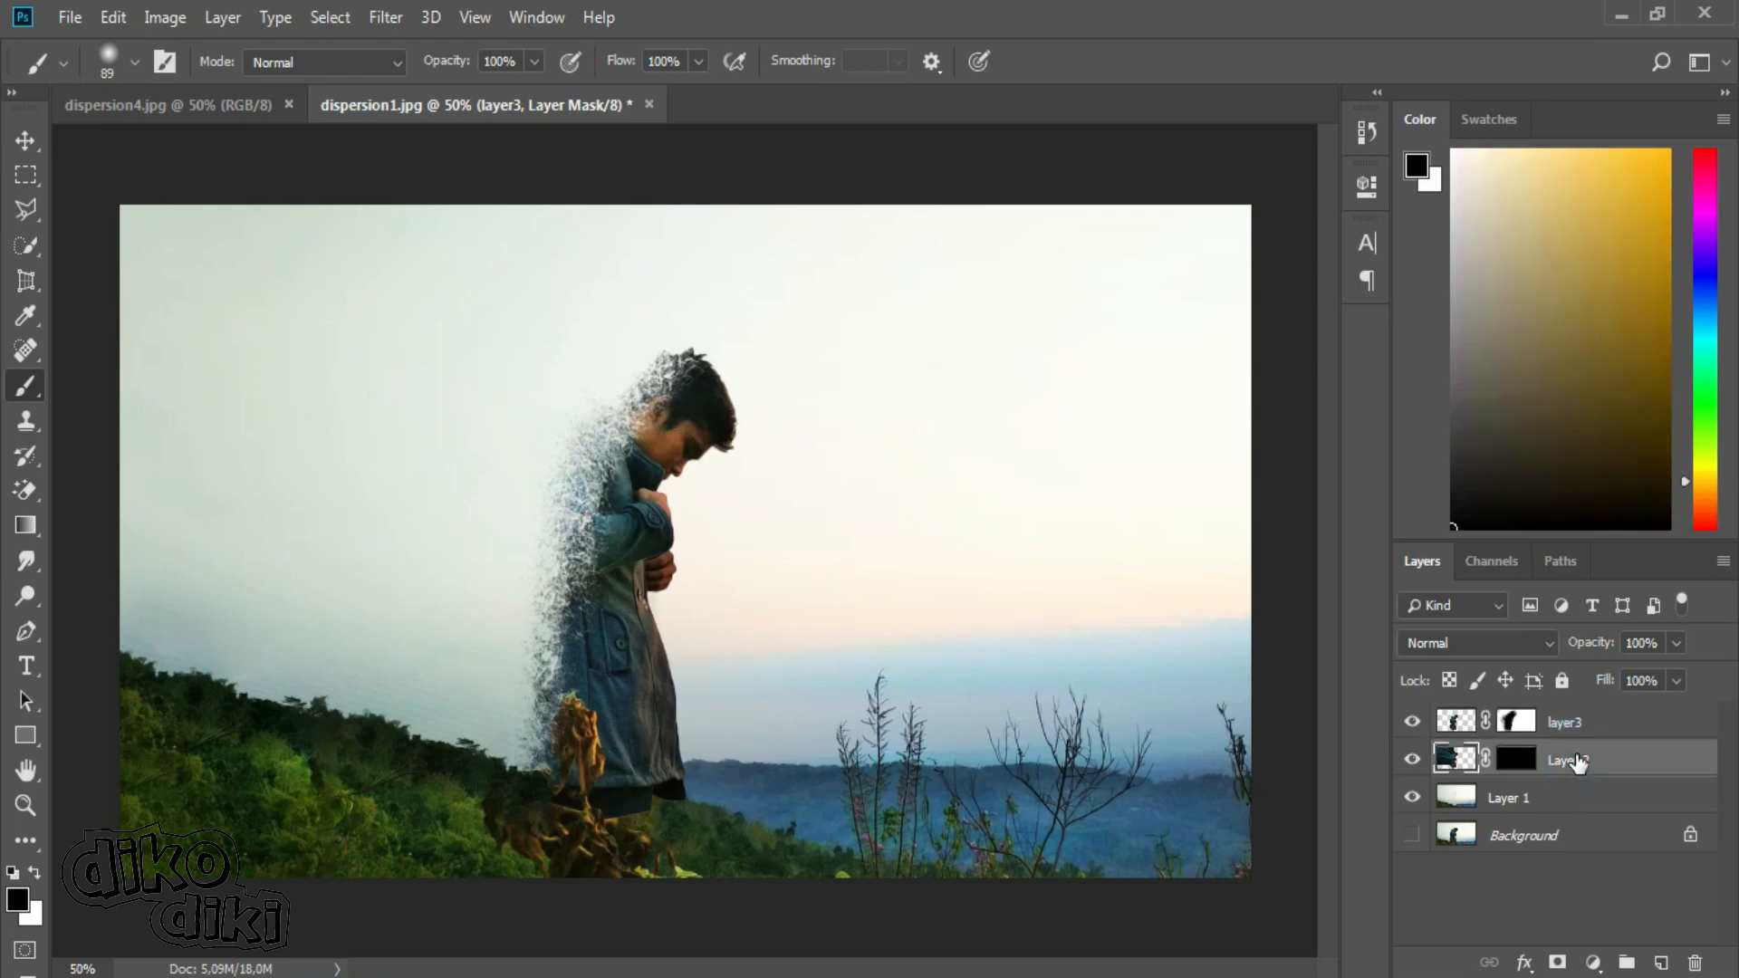
click(1511, 759)
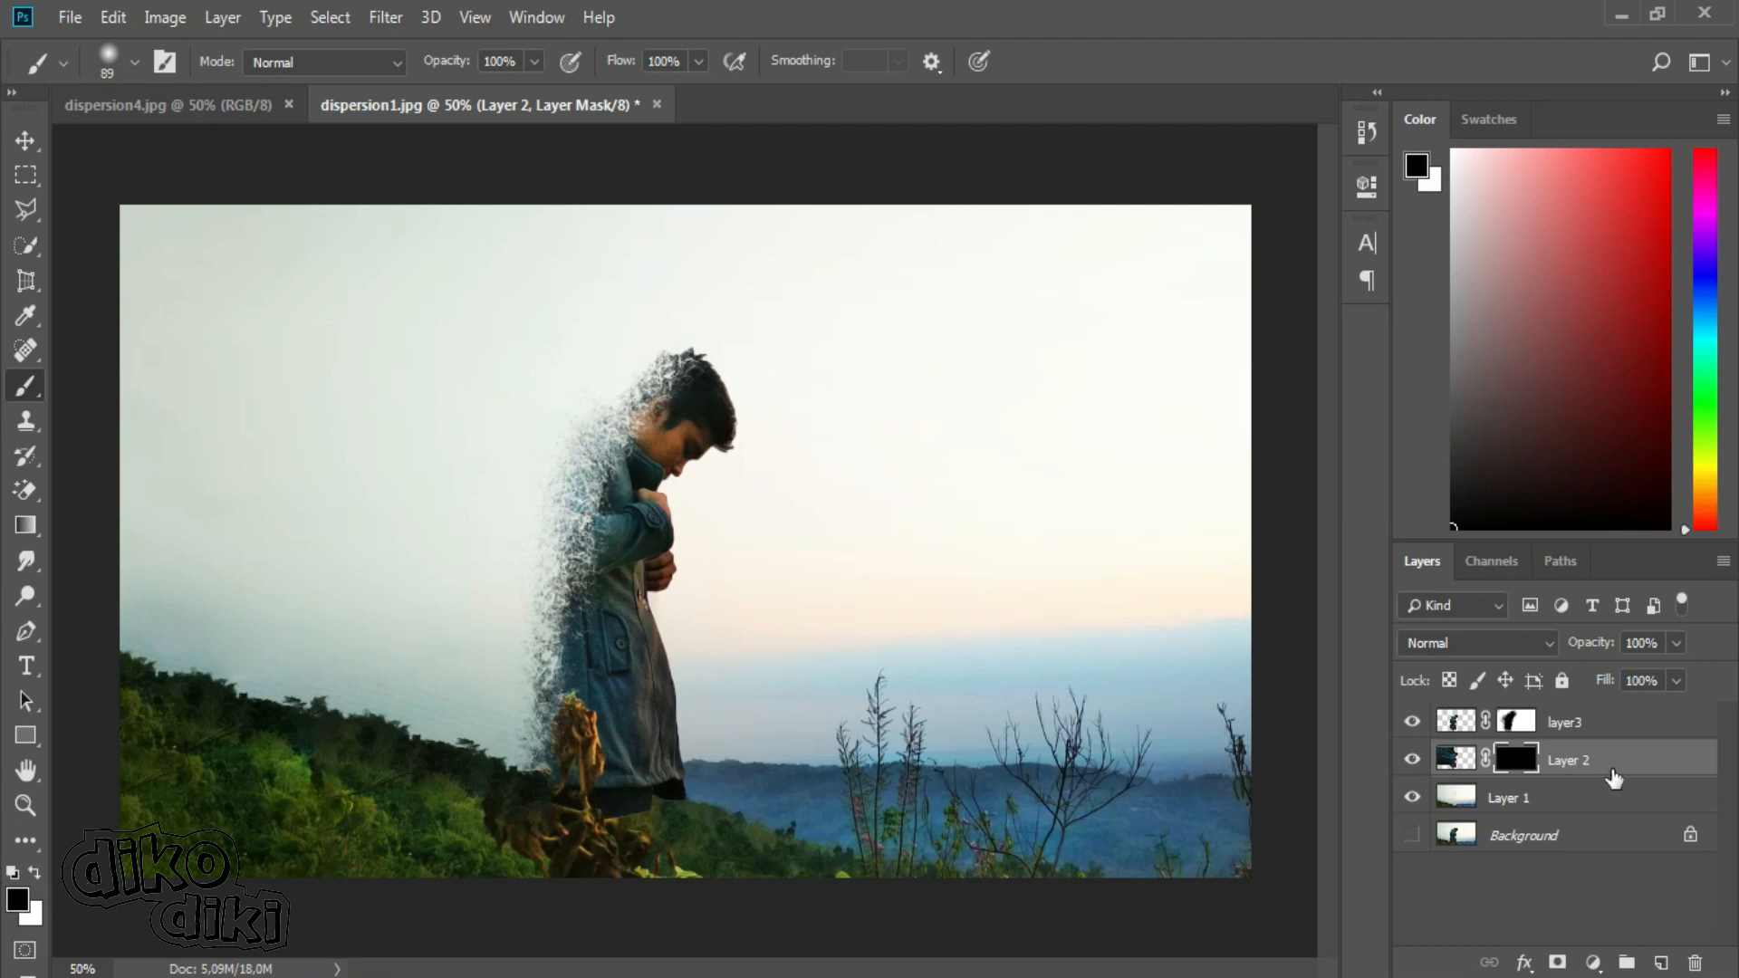
click(35, 873)
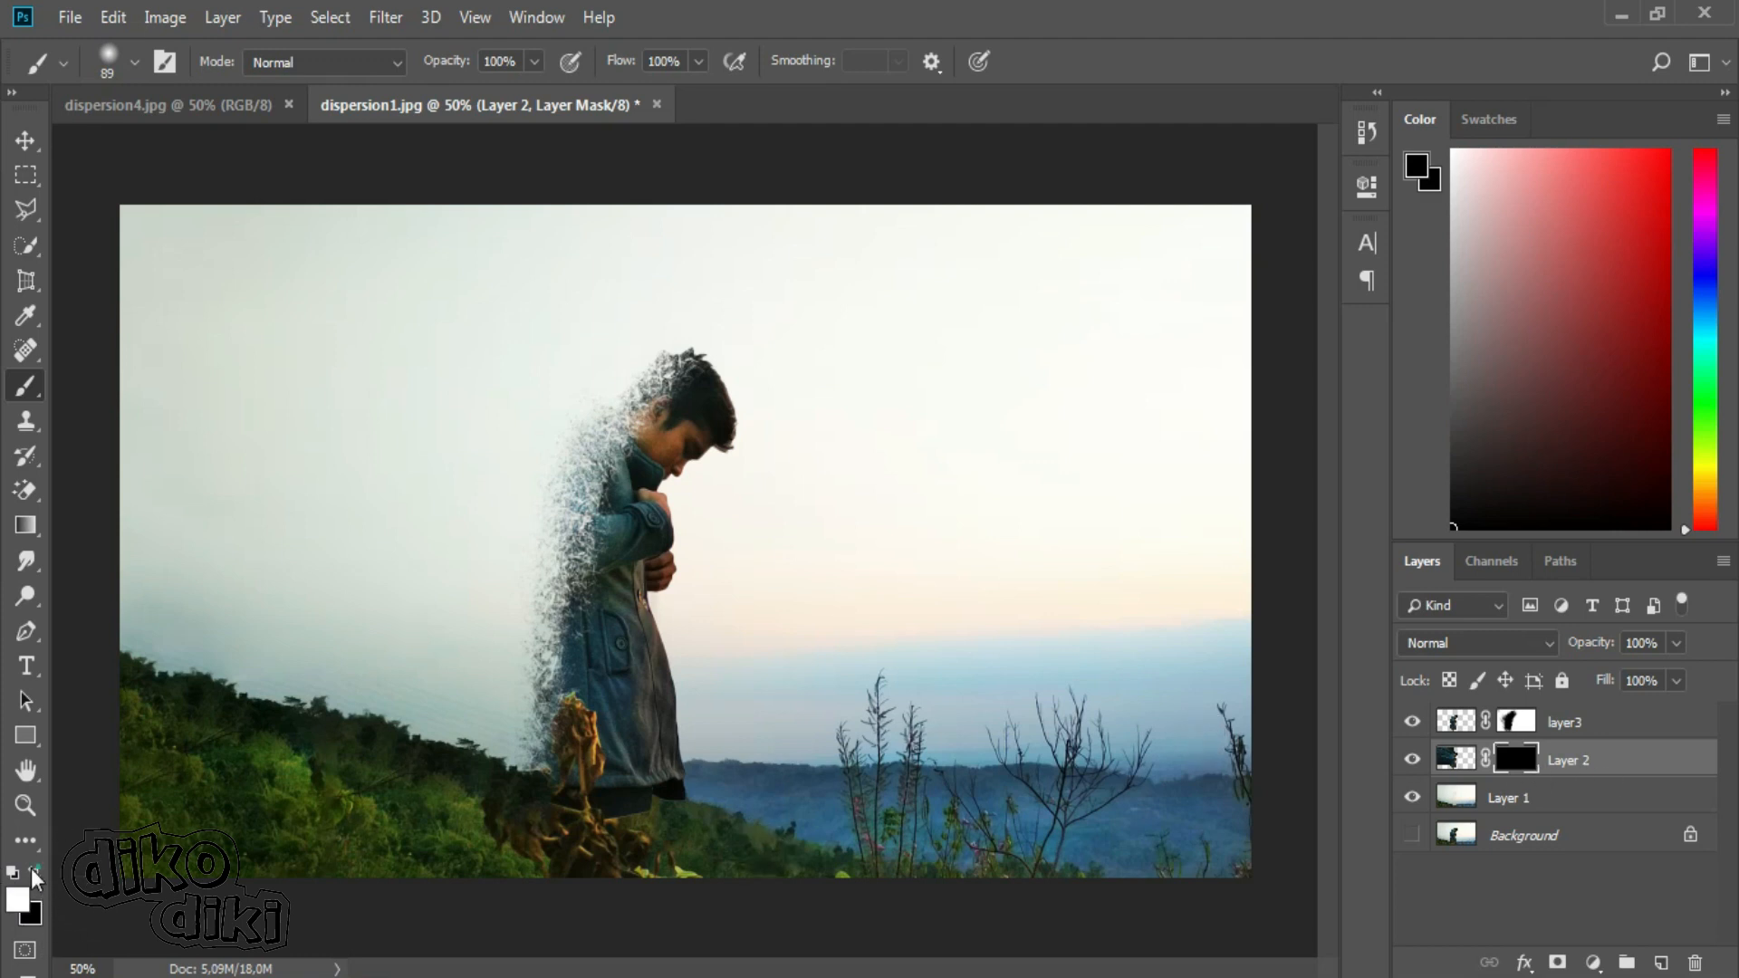
Set the brush to a Sampled Brush 31 smoke tip from the Real Smoke set and reduce its size to 495 px.
click(135, 61)
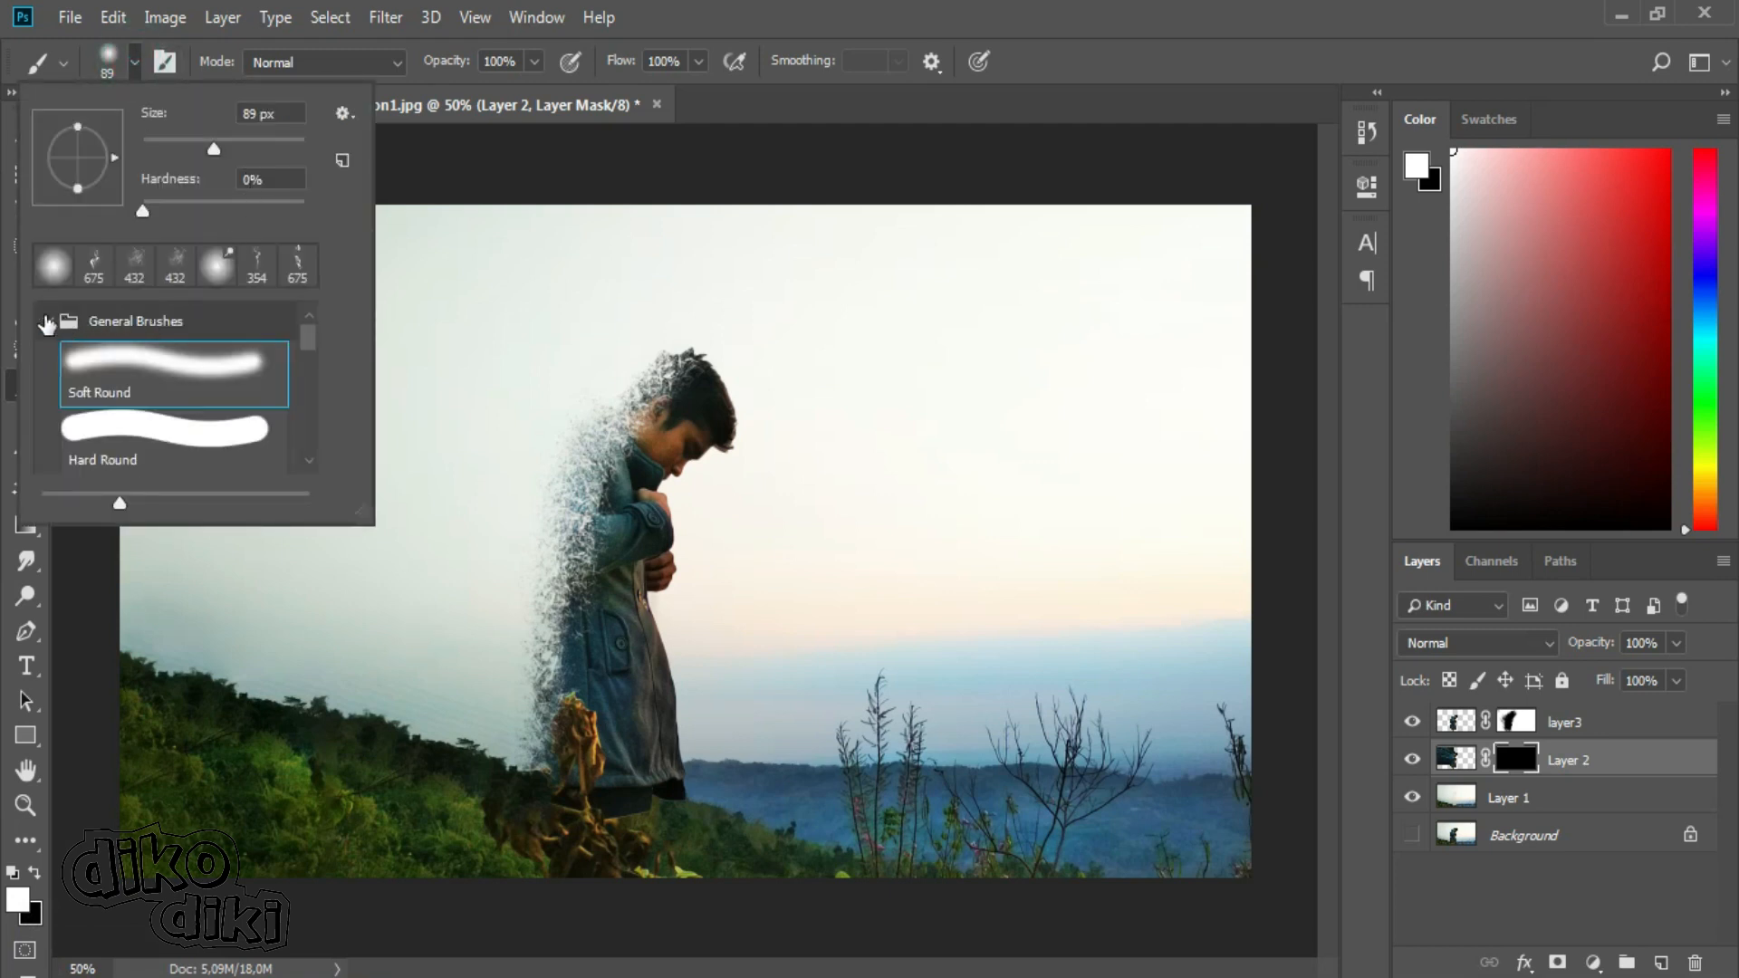
click(46, 323)
drag(308, 372, 313, 427)
click(50, 464)
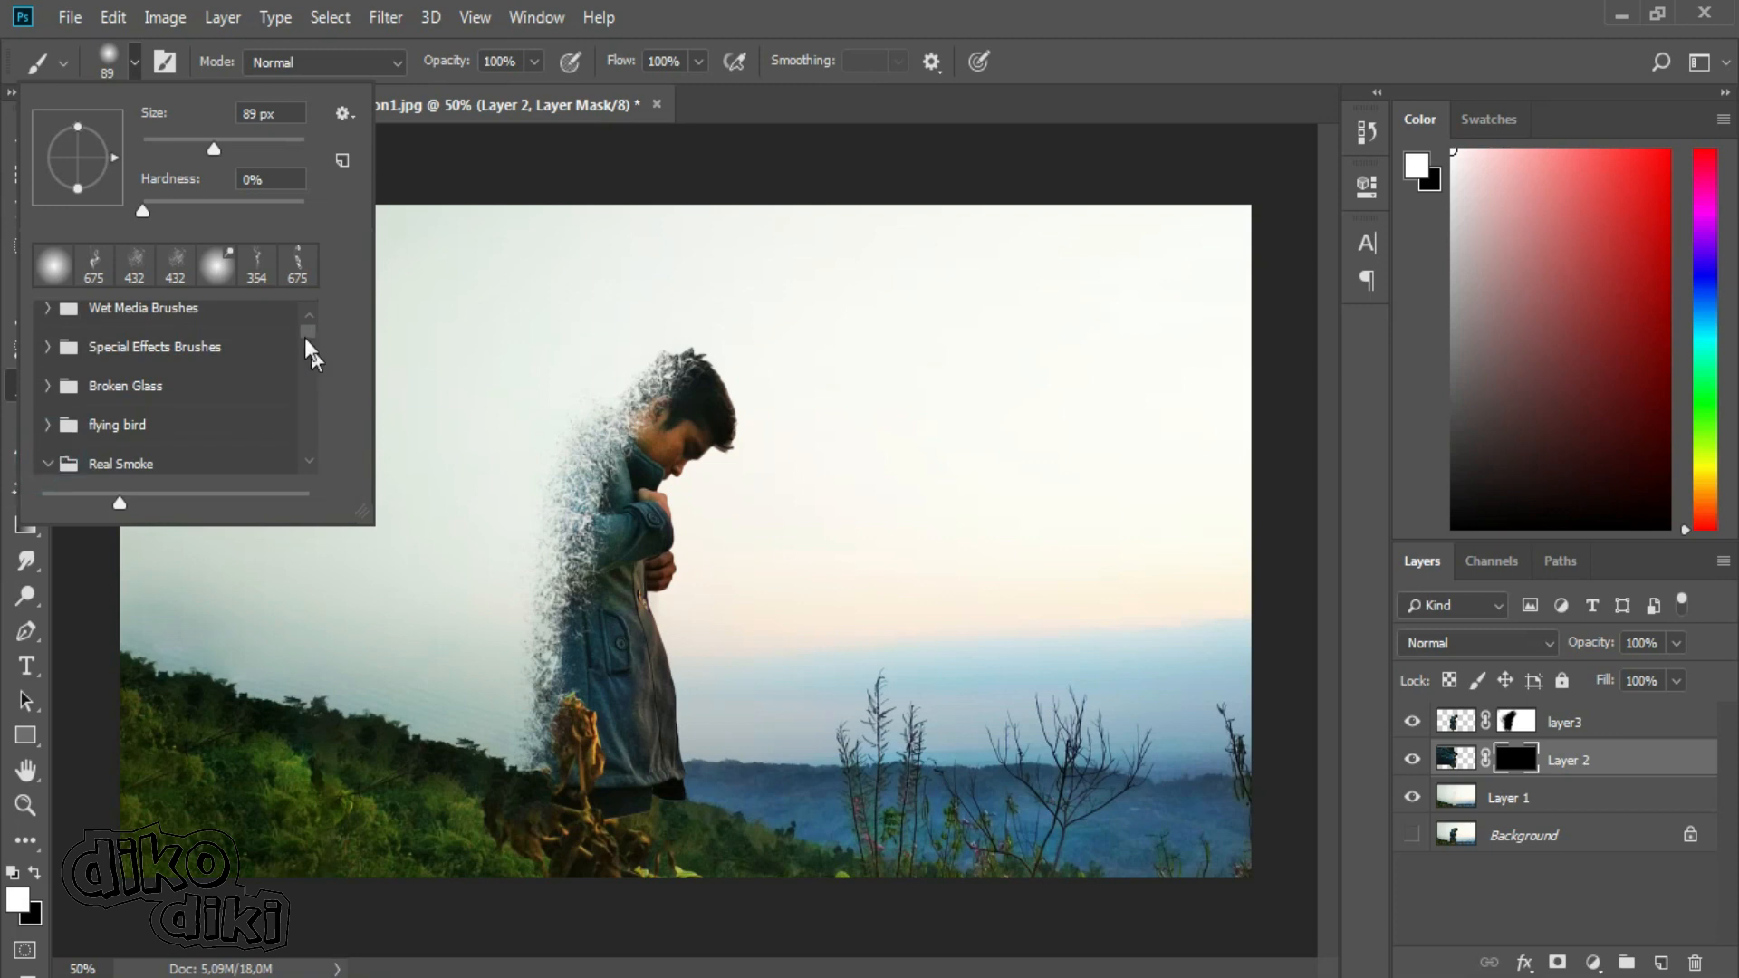
scroll(305, 337, down, 5)
click(166, 342)
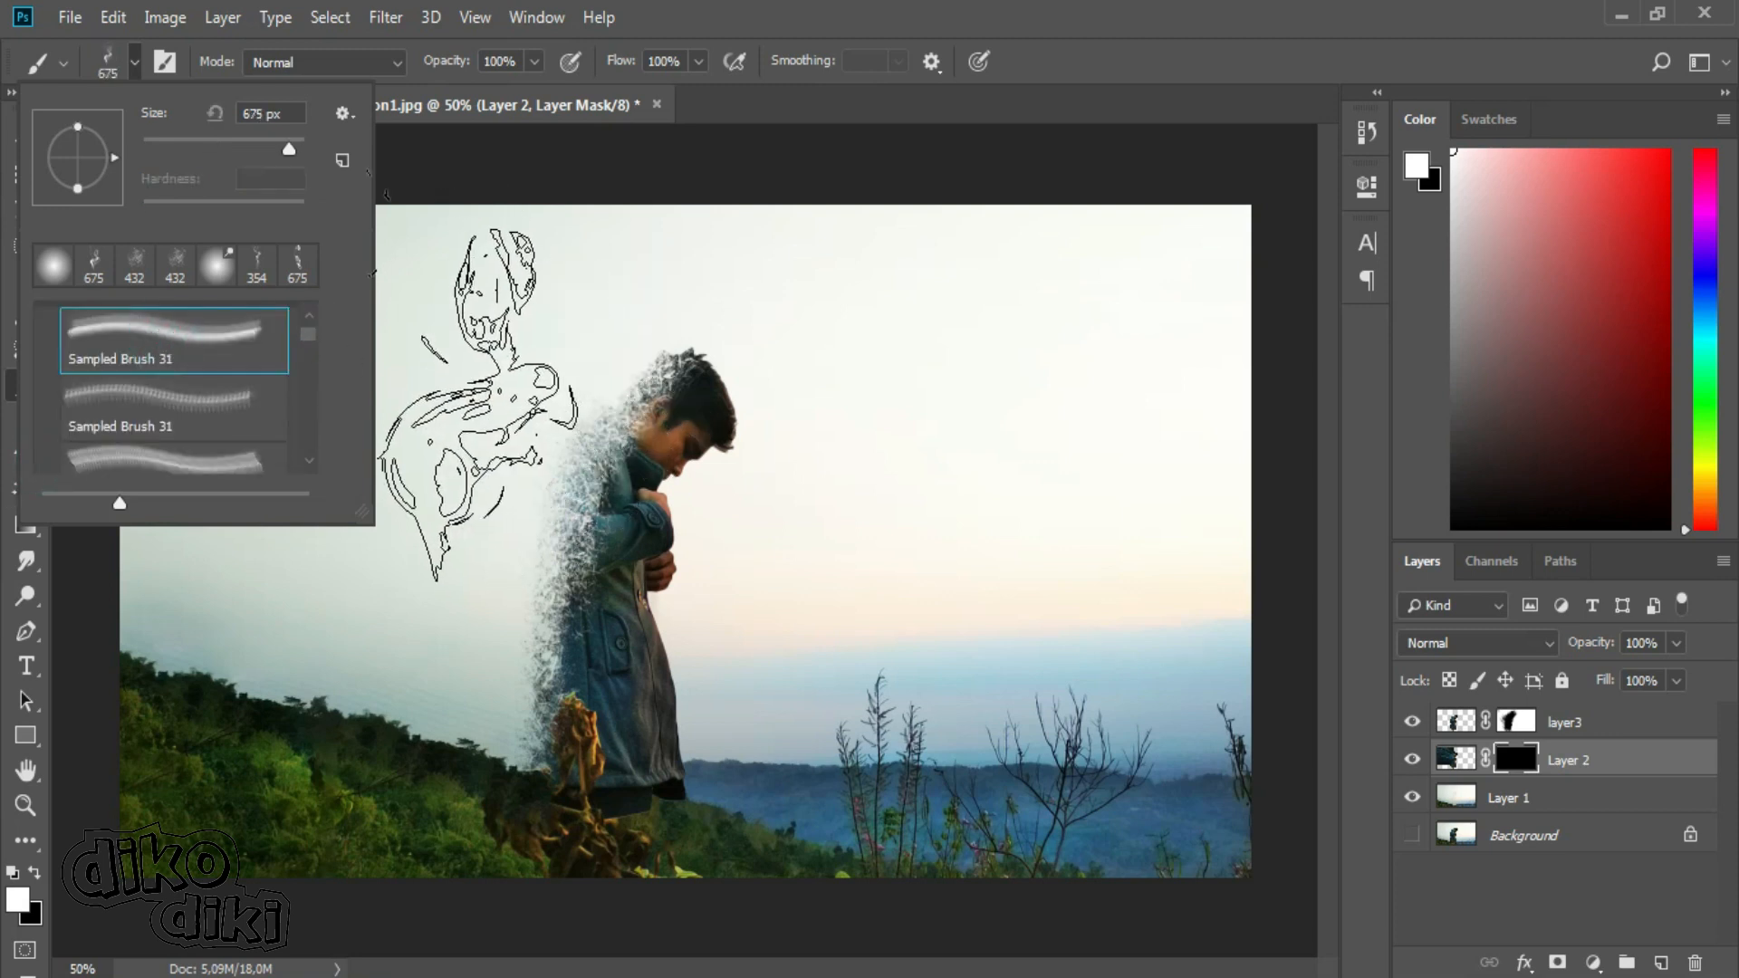
click(155, 390)
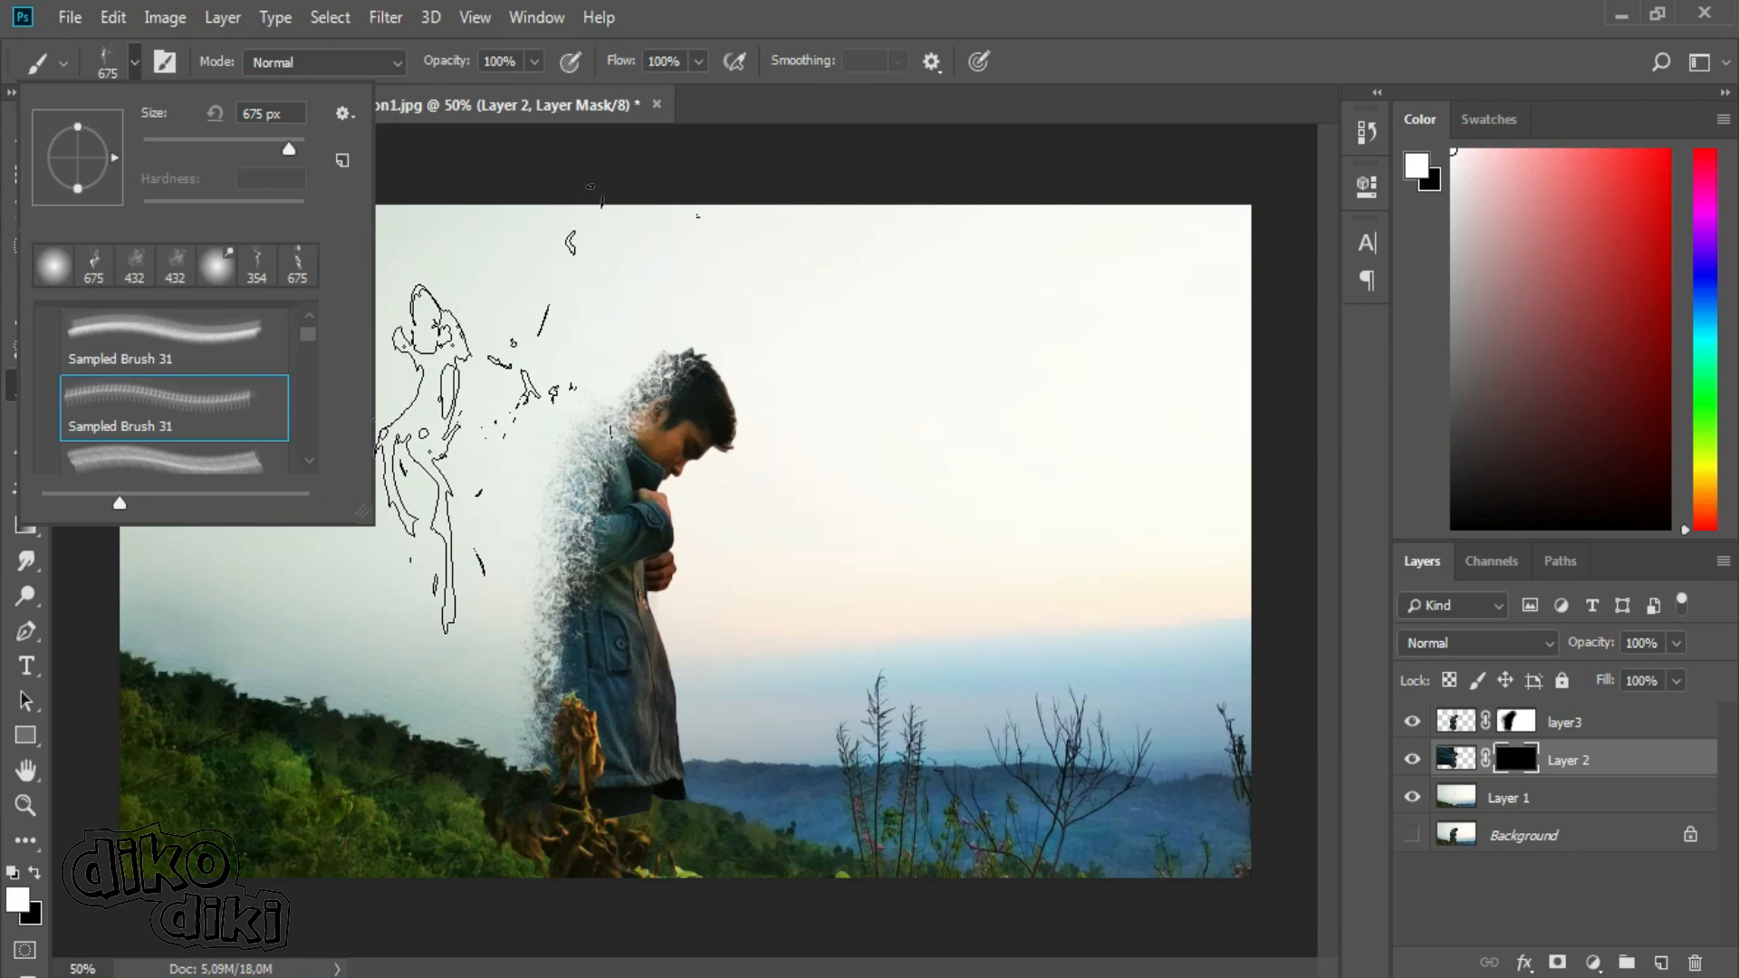
drag(308, 338, 308, 340)
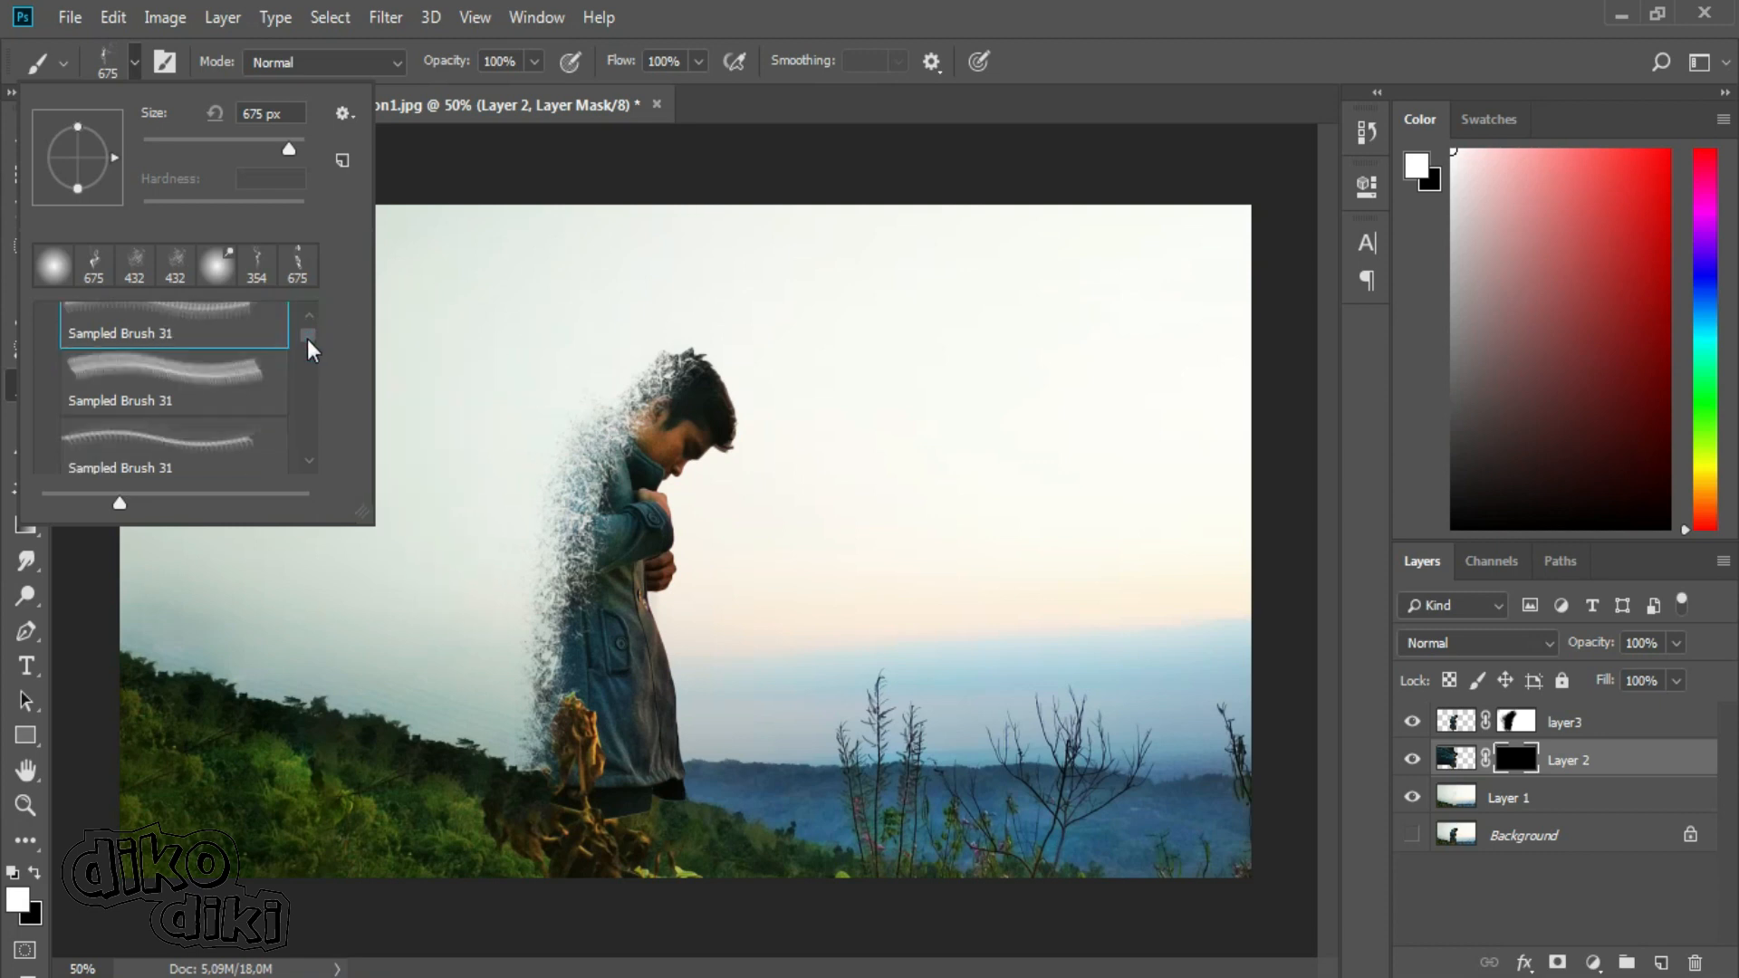
click(168, 374)
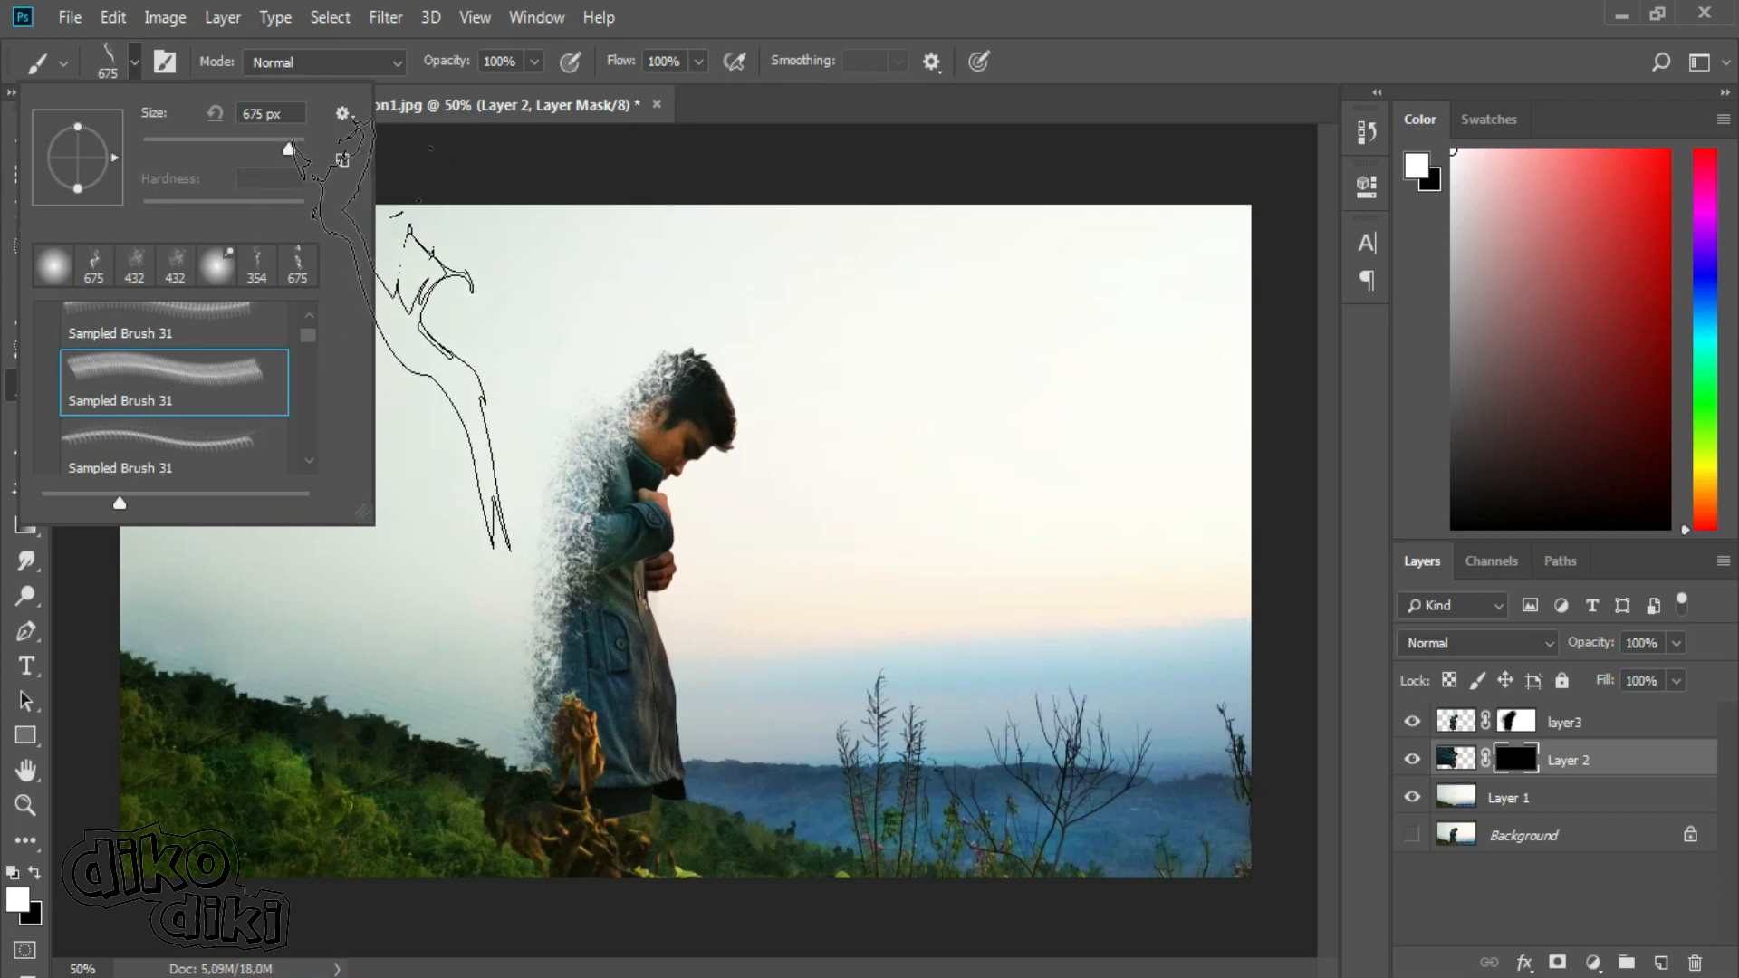
click(283, 139)
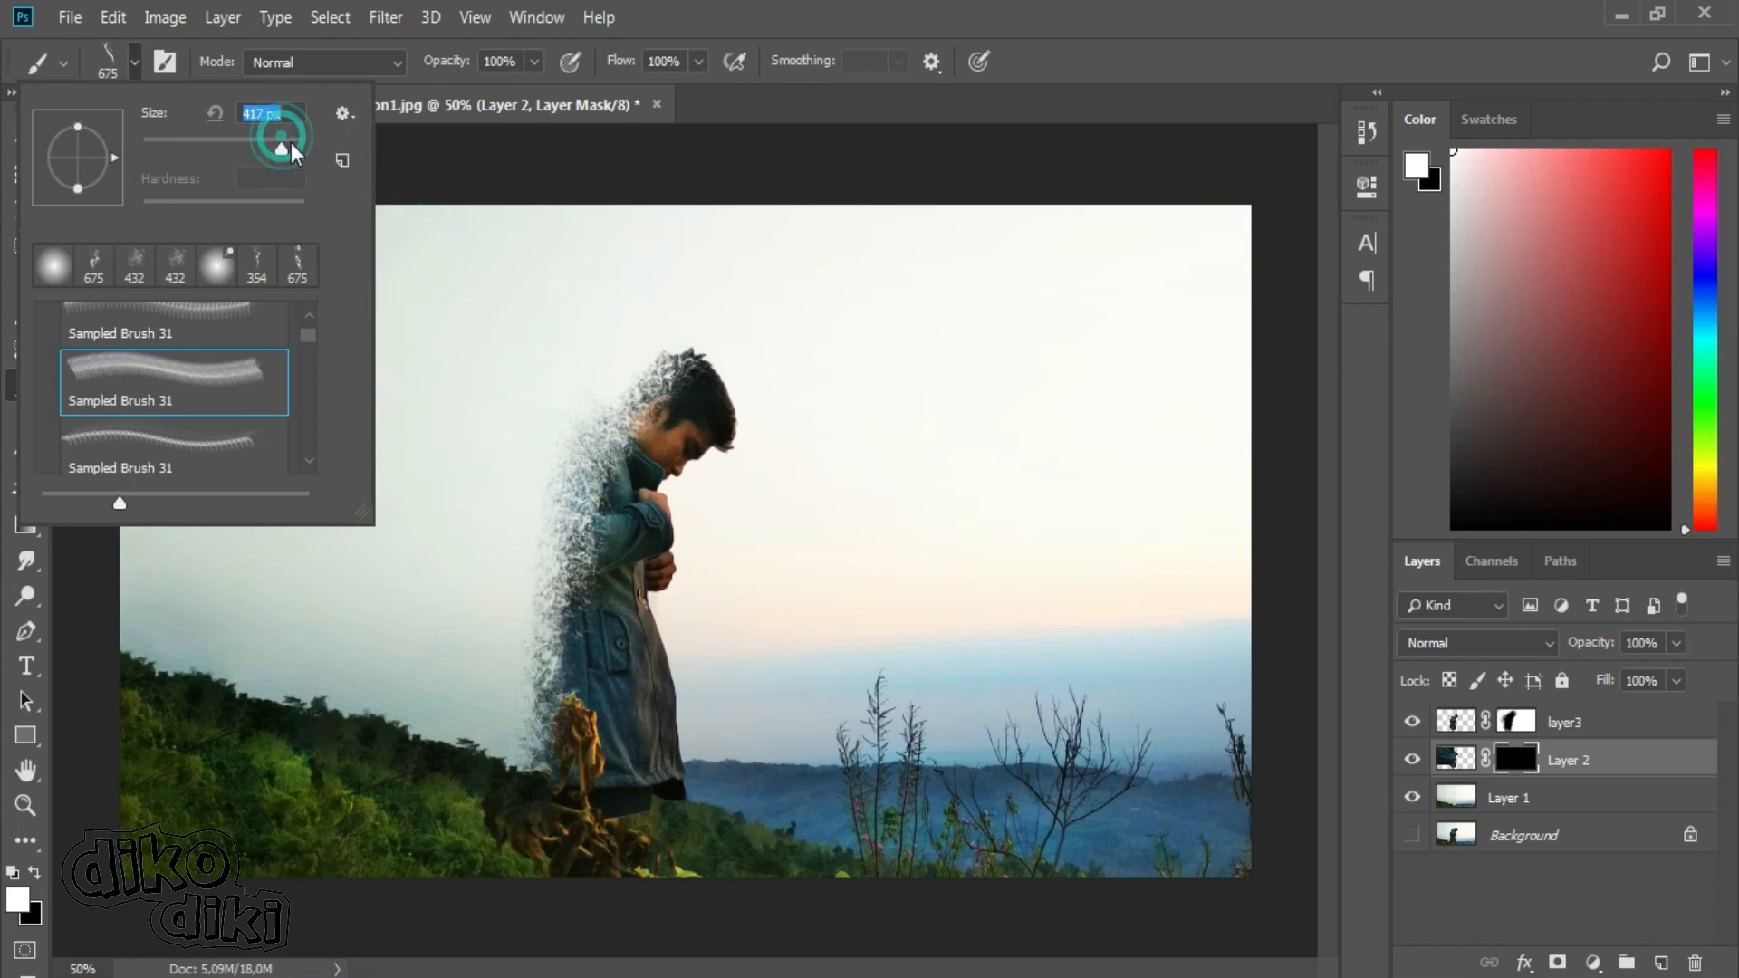
Stamp white smoke plumes on Layer 2's mask beside the lower coat and behind the back, varying the Real Smoke tip and angle.
click(483, 634)
click(134, 61)
click(168, 331)
mouse_move(115, 157)
mouse_down()
mouse_move(94, 183)
mouse_move(36, 161)
mouse_up()
click(451, 459)
click(134, 61)
click(168, 403)
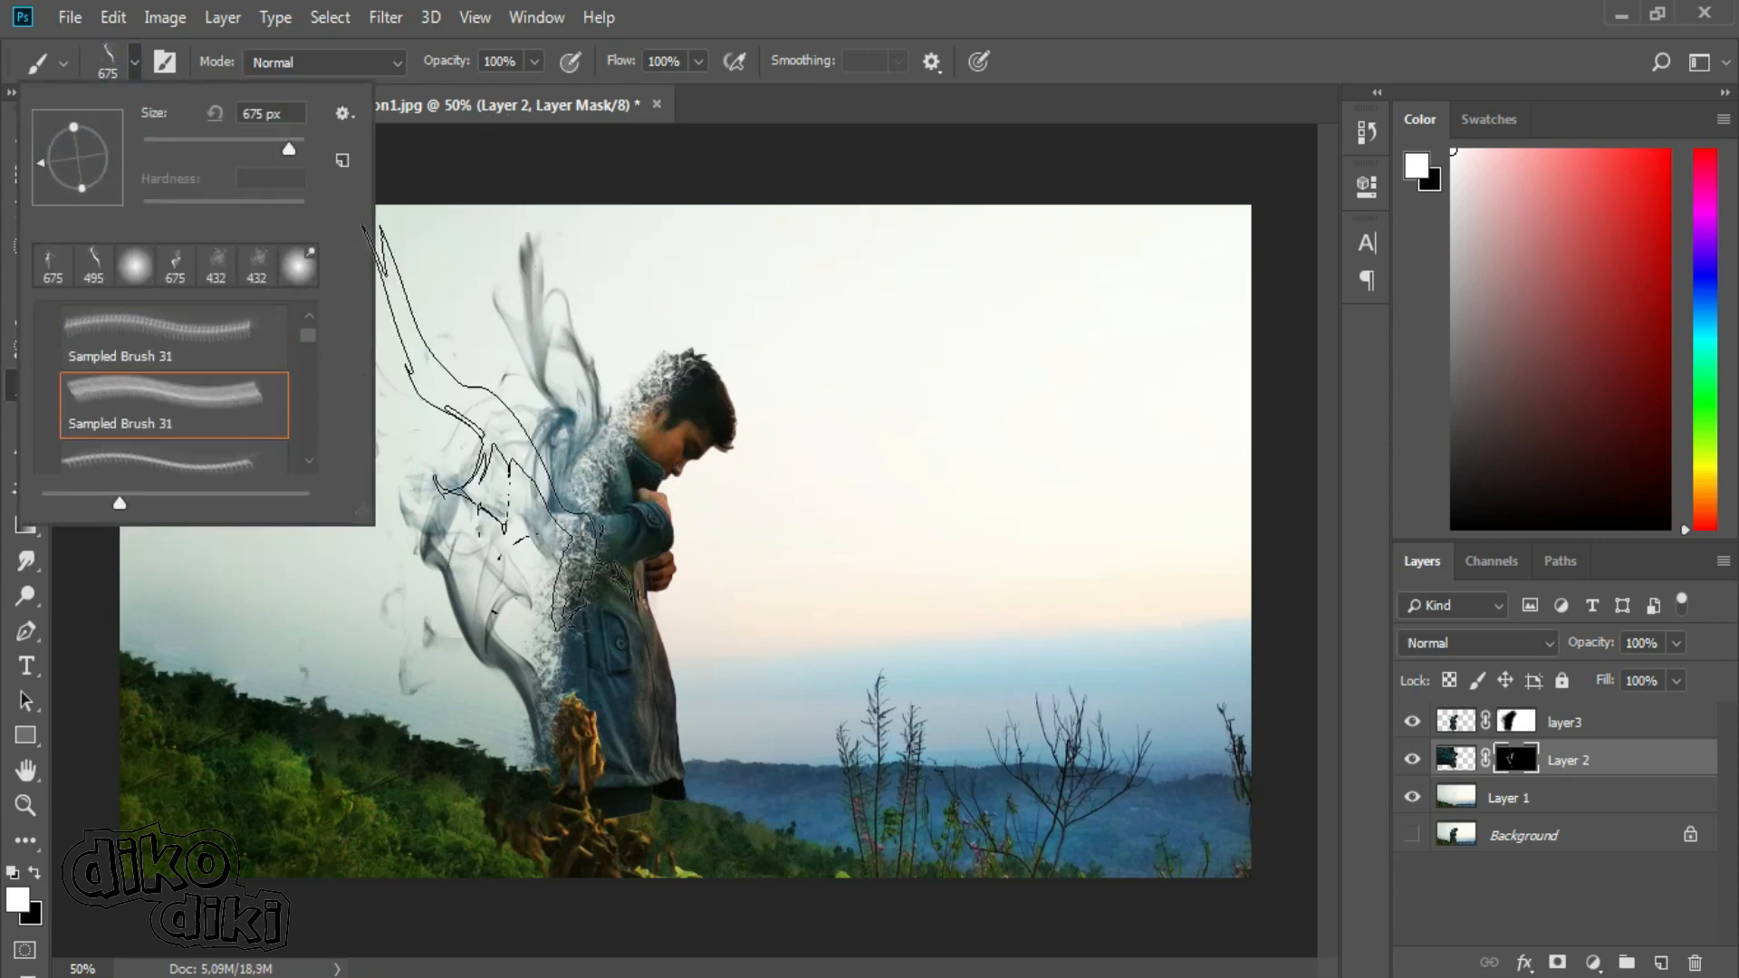
click(480, 426)
Try smoke stamps rising above the head on Layer 2's mask with rotated tips, and undo them.
click(134, 62)
scroll(308, 356, down, 1)
click(72, 165)
click(39, 138)
click(507, 211)
key(ctrl+z)
click(136, 64)
click(72, 120)
click(549, 201)
key(ctrl+z)
Stamp a curling smoke plume sweeping up from behind the head on Layer 2's mask with a rotated 675 px Real Smoke tip.
click(135, 63)
scroll(312, 351, down, 1)
click(44, 165)
key(Escape)
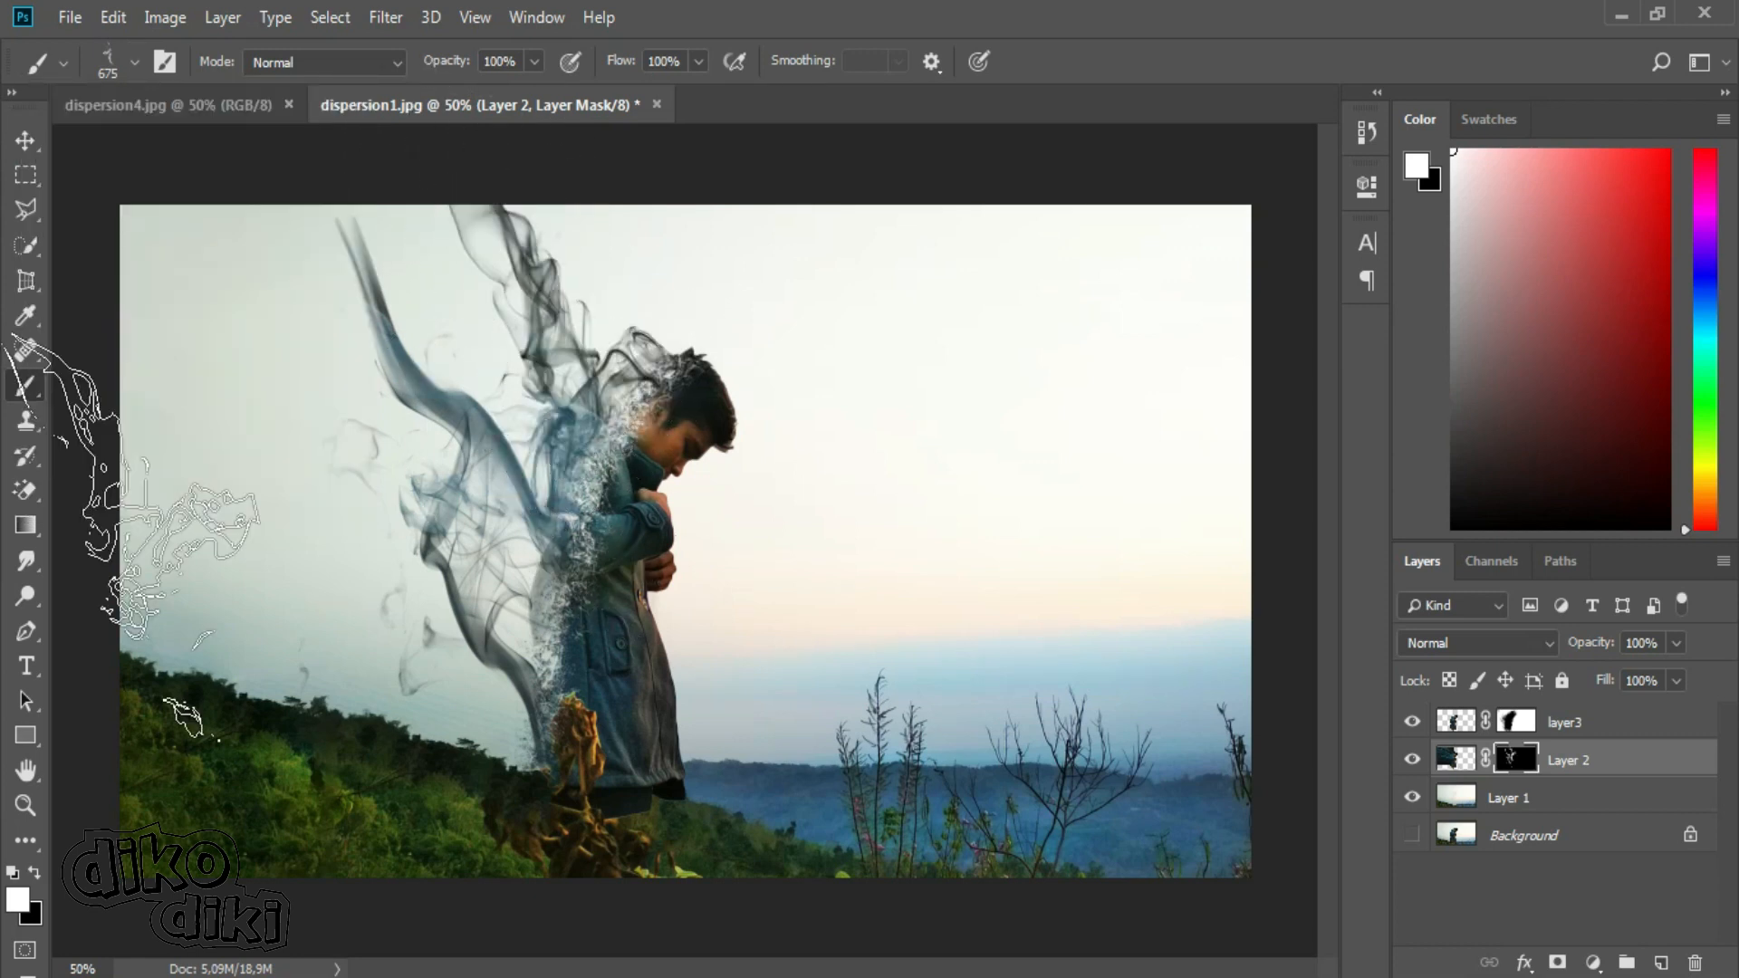
click(135, 64)
click(269, 392)
click(44, 188)
click(576, 329)
Extend the smoke from the back toward the left of the photo on Layer 2's mask with other rotated Real Smoke tips.
click(135, 64)
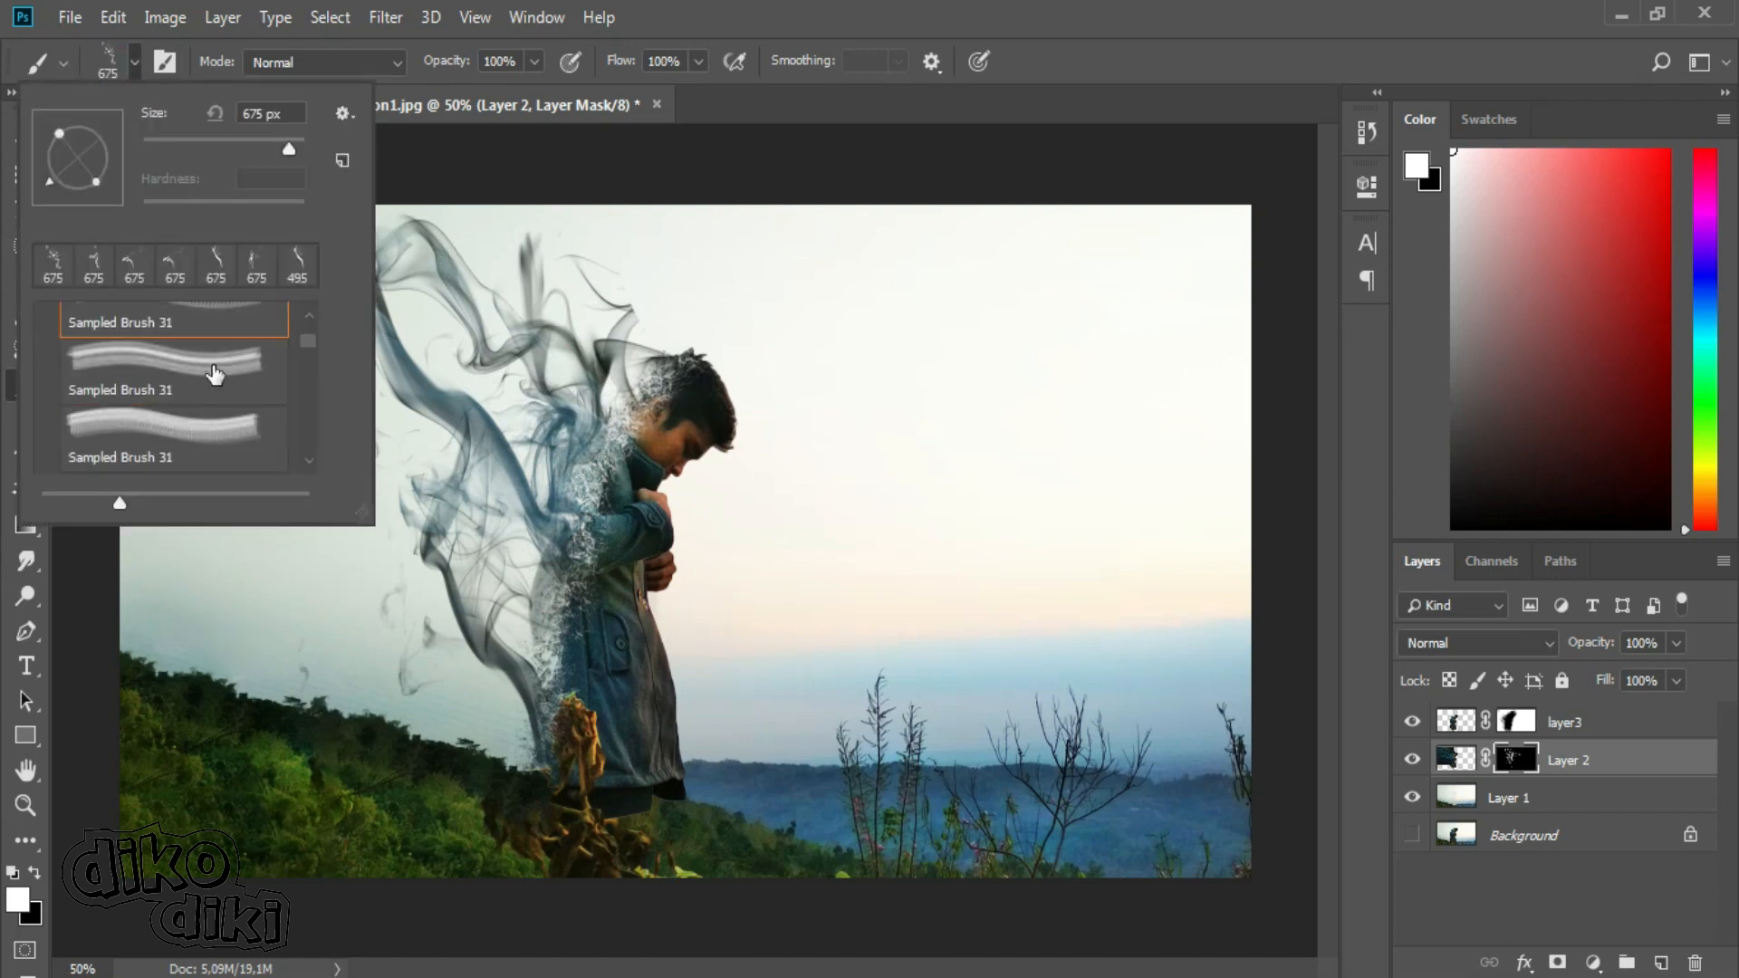
key(Escape)
click(135, 64)
click(209, 435)
drag(309, 341, 310, 346)
click(49, 186)
key(Escape)
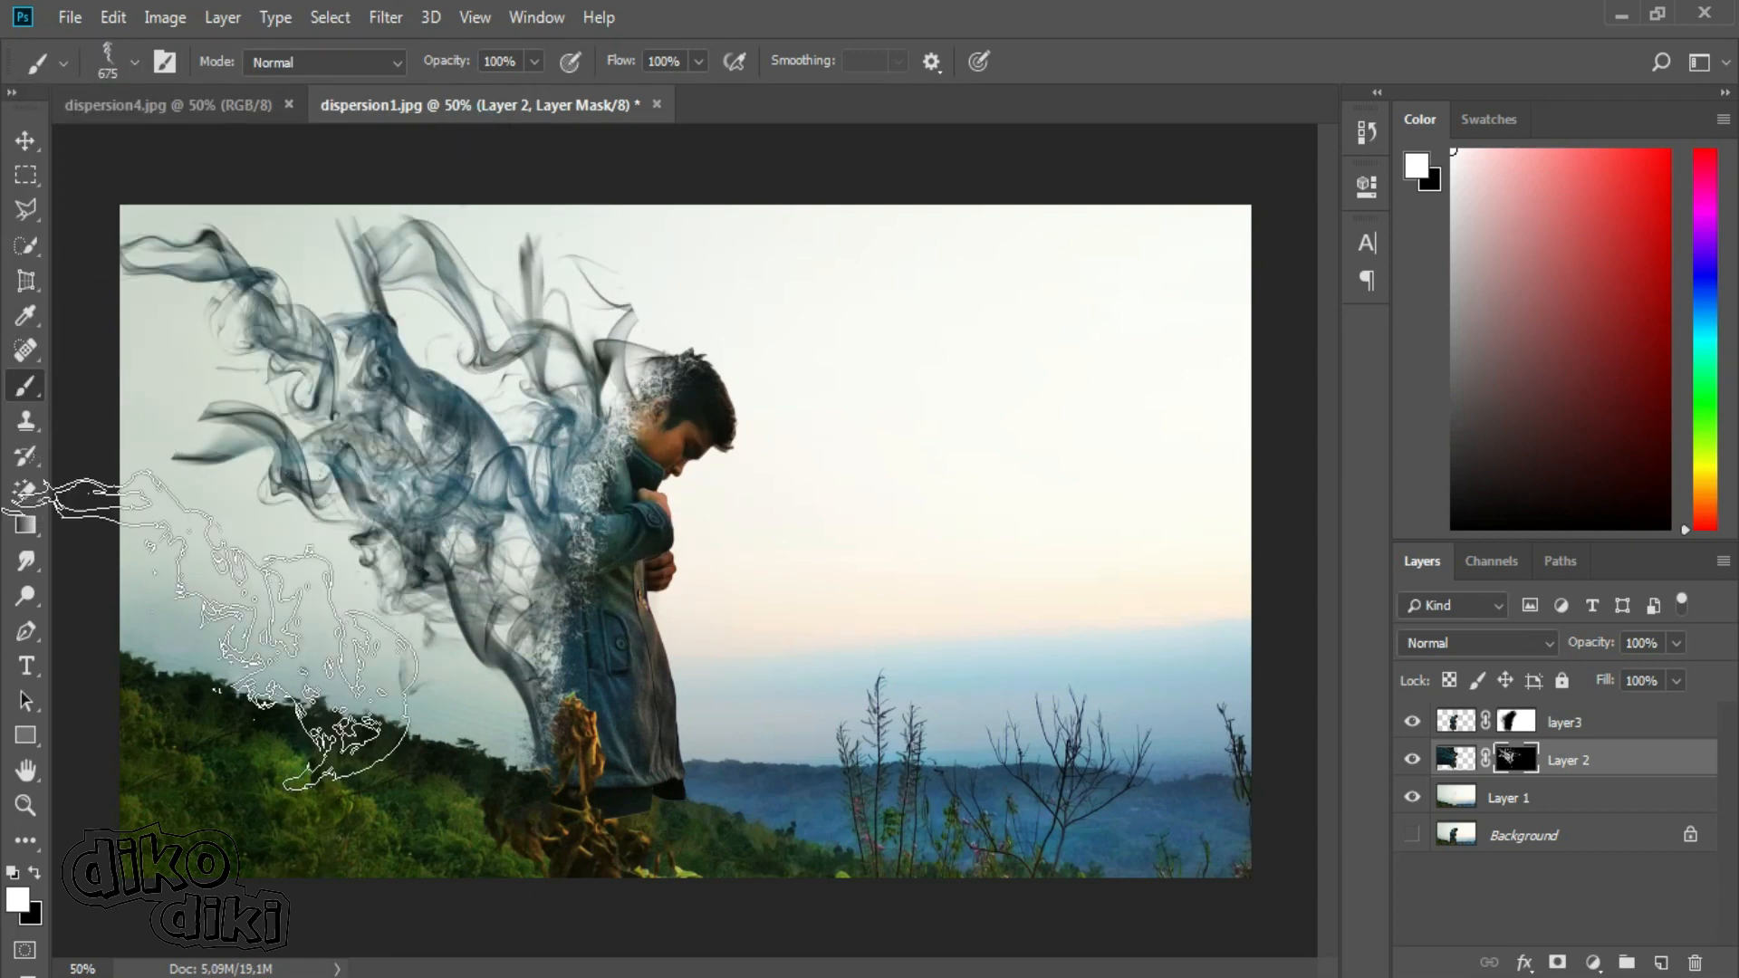
Try another smoke plume at the upper left of the existing trails on Layer 2's mask, and undo it.
click(135, 61)
key(Escape)
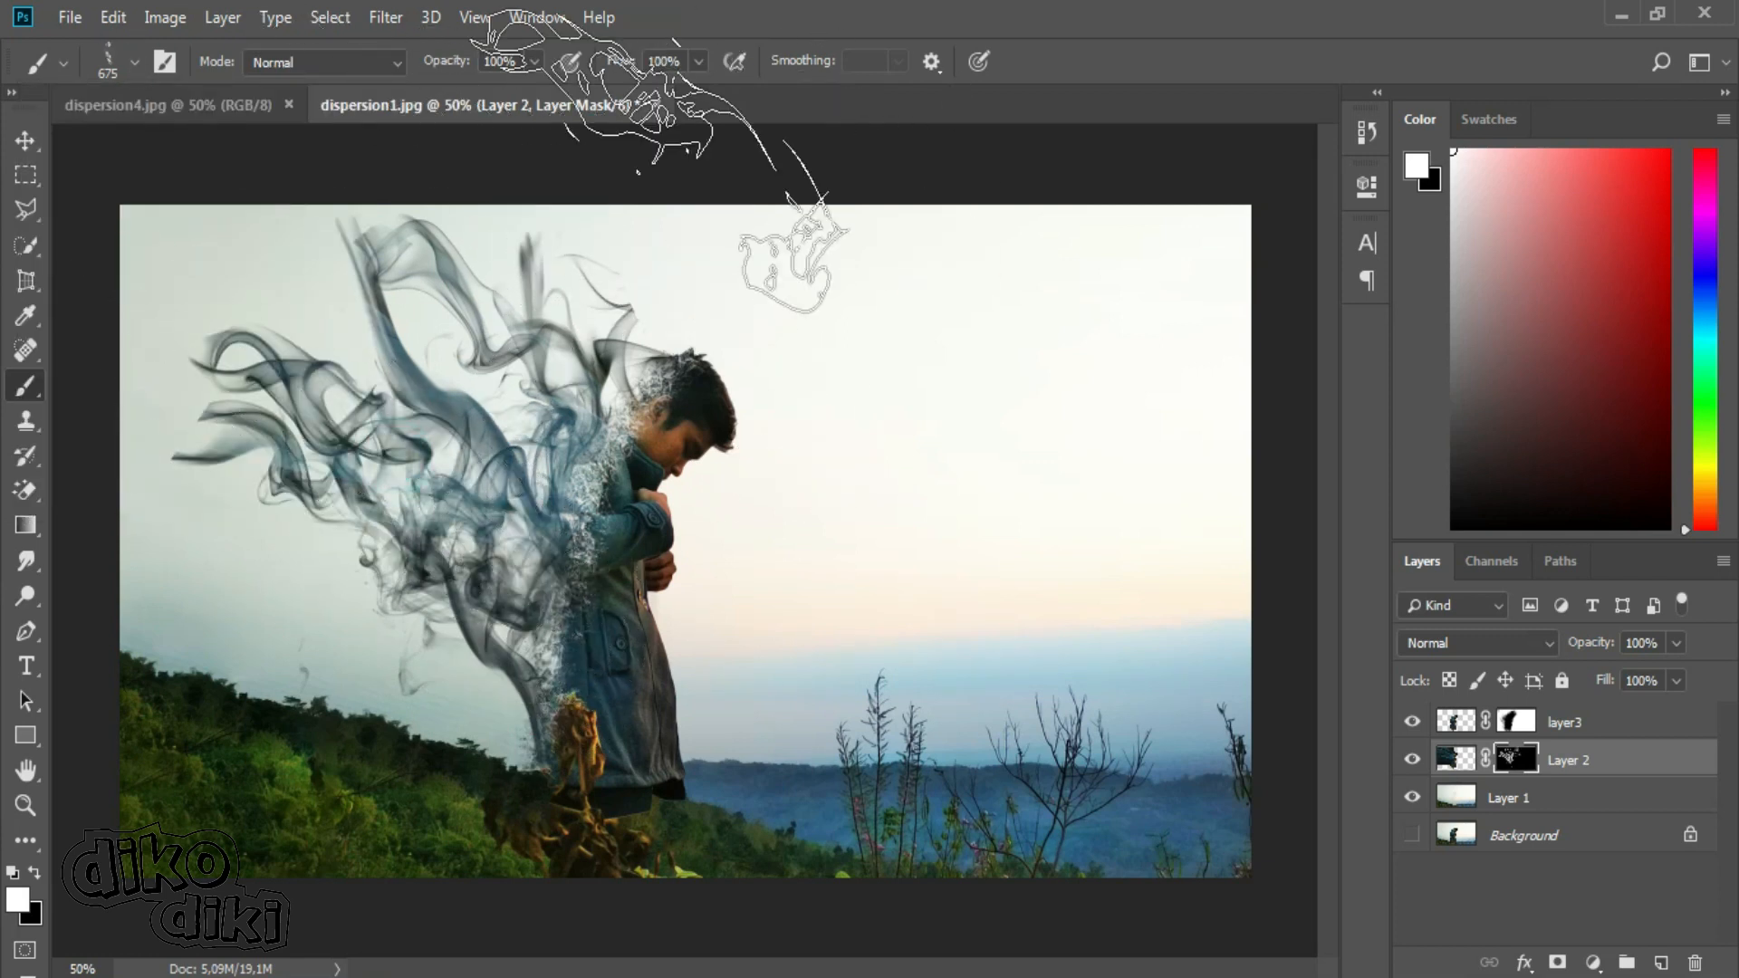
key(ctrl+z)
Stamp a wispy smoke trail near the photo's left edge with another rotated Real Smoke tip, undoing the misplaced tries.
click(125, 60)
scroll(185, 363, down, 1)
click(182, 377)
click(58, 189)
click(485, 143)
key(ctrl+z)
click(299, 414)
key(ctrl+z)
click(259, 369)
key(ctrl+z)
click(214, 449)
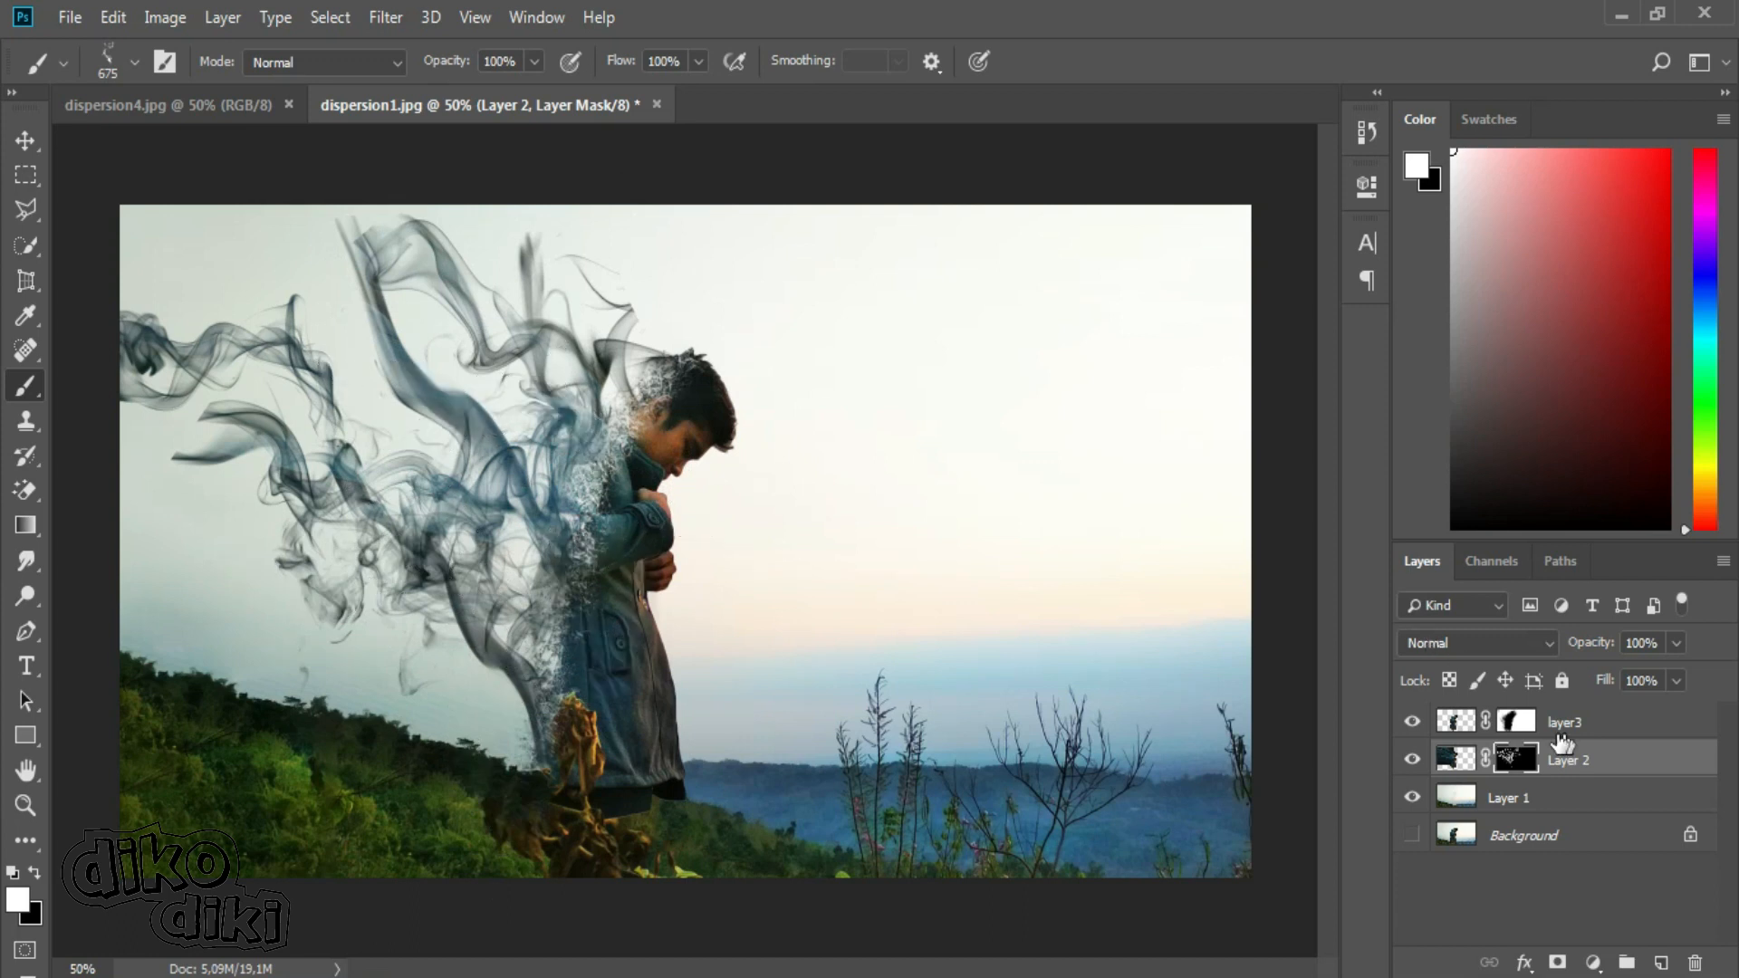
Target layer3's mask with the Brush Tool and black as the foreground colour.
click(1525, 724)
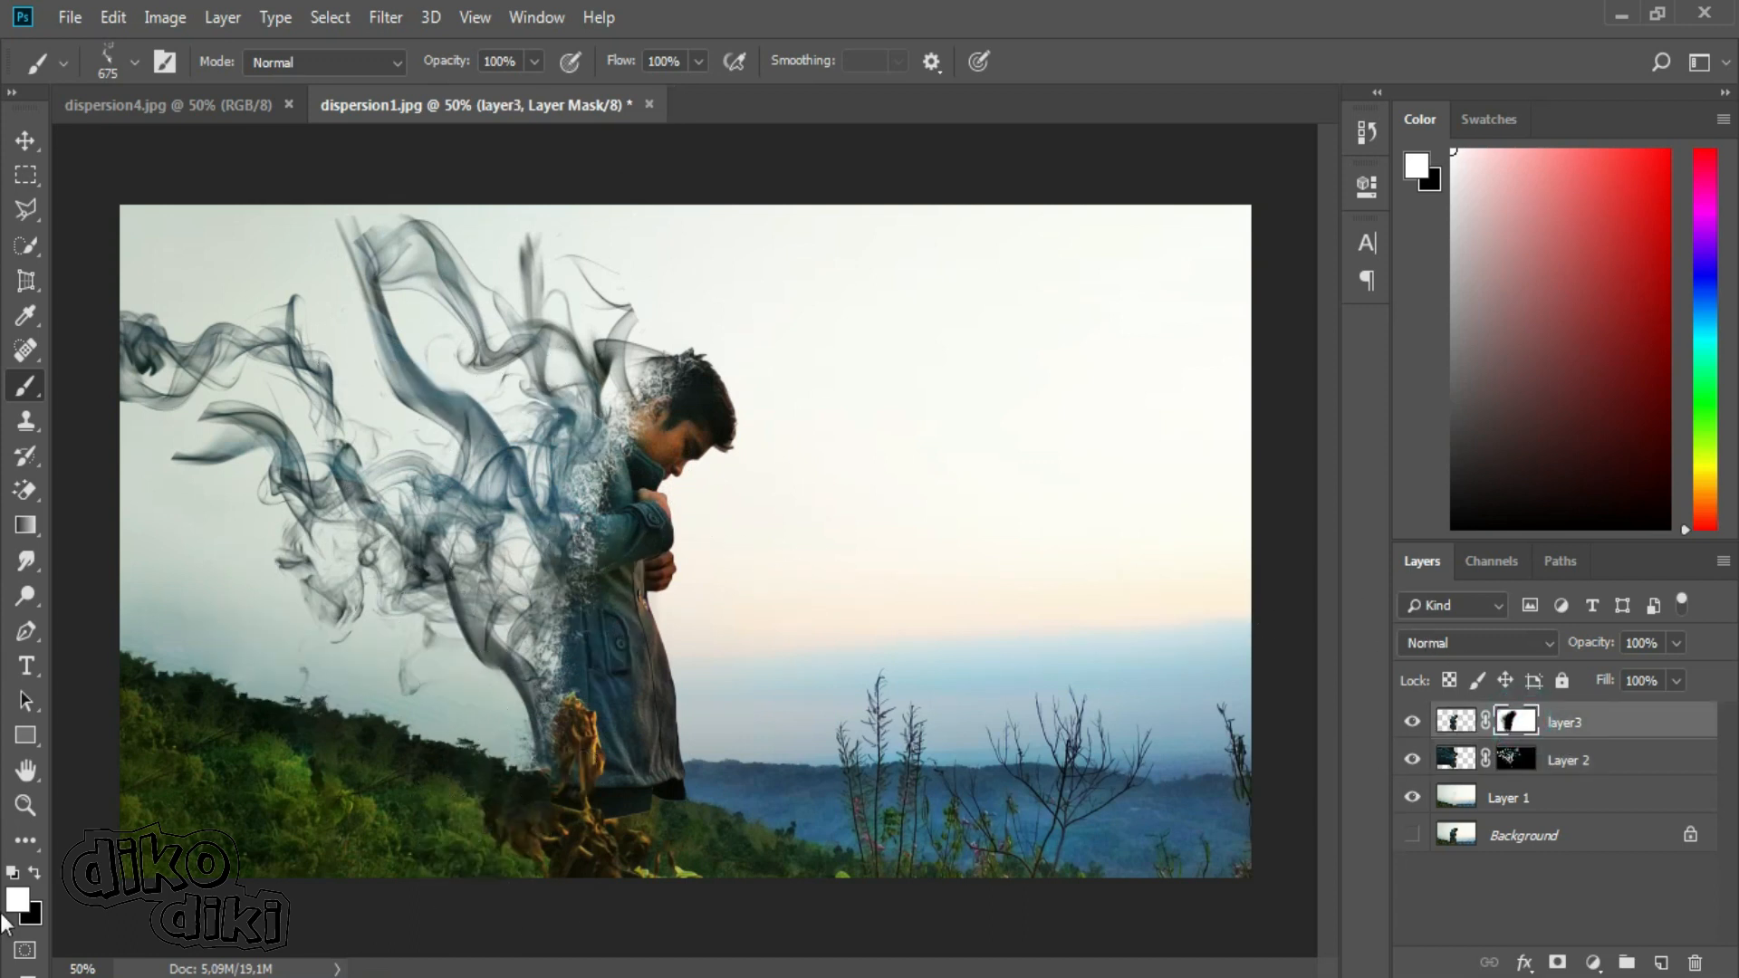
click(34, 870)
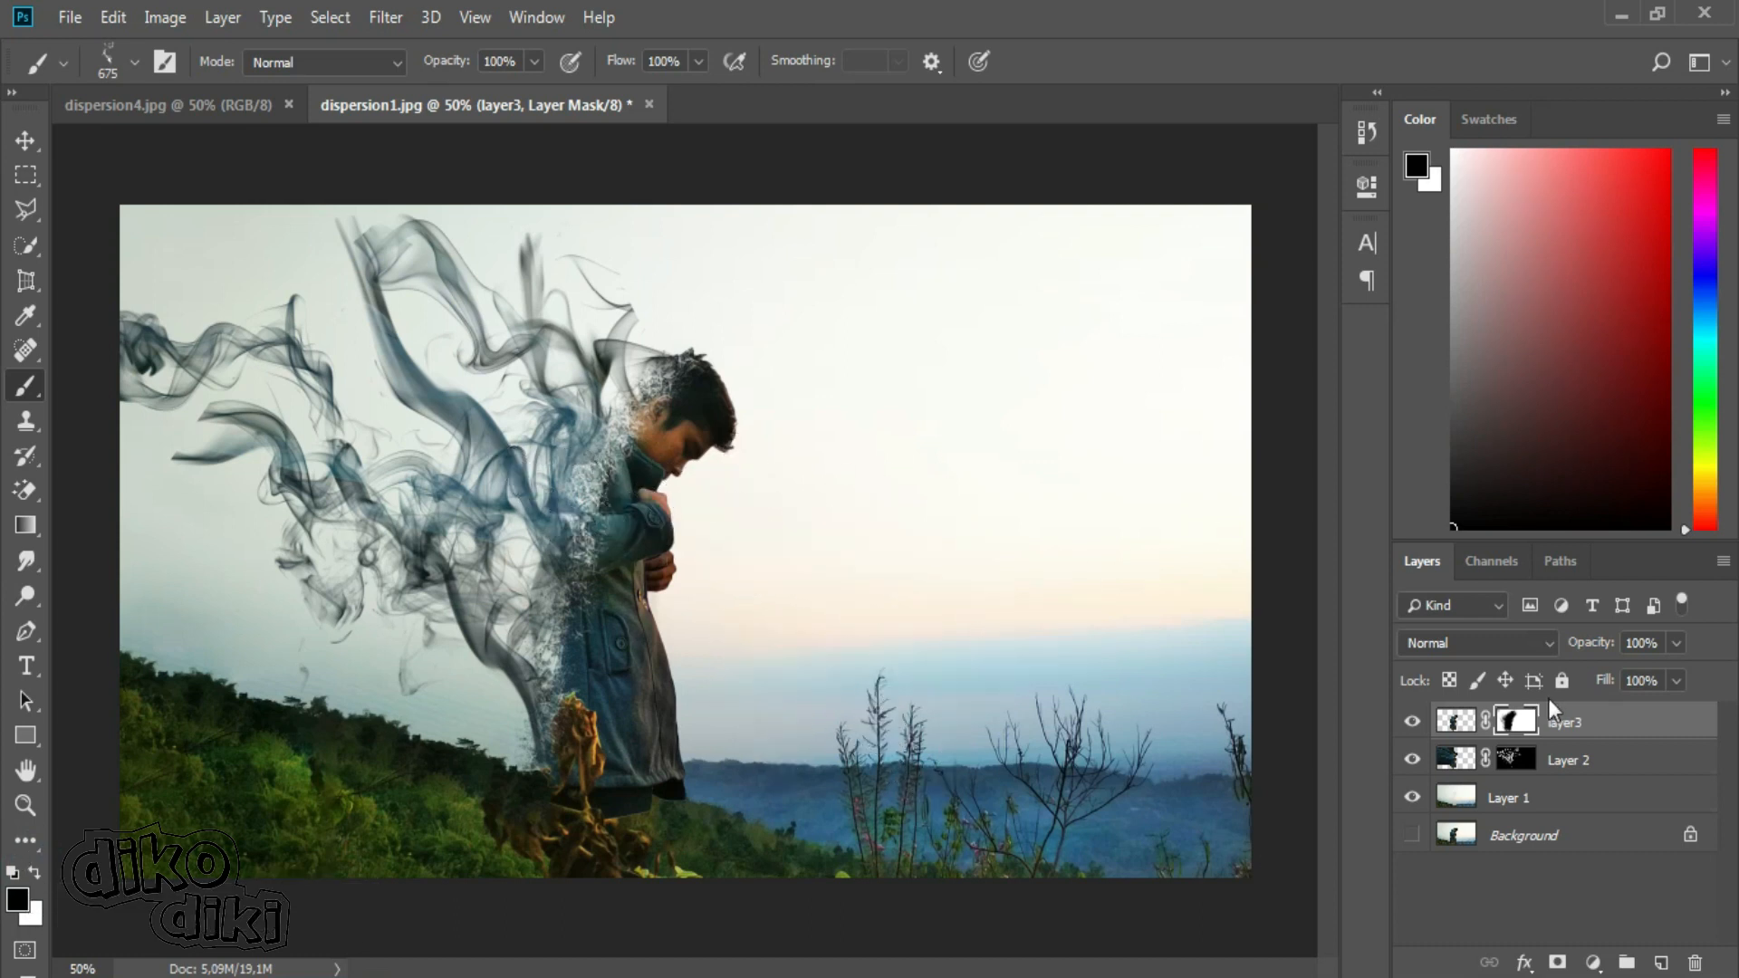
right_click(24, 385)
click(94, 386)
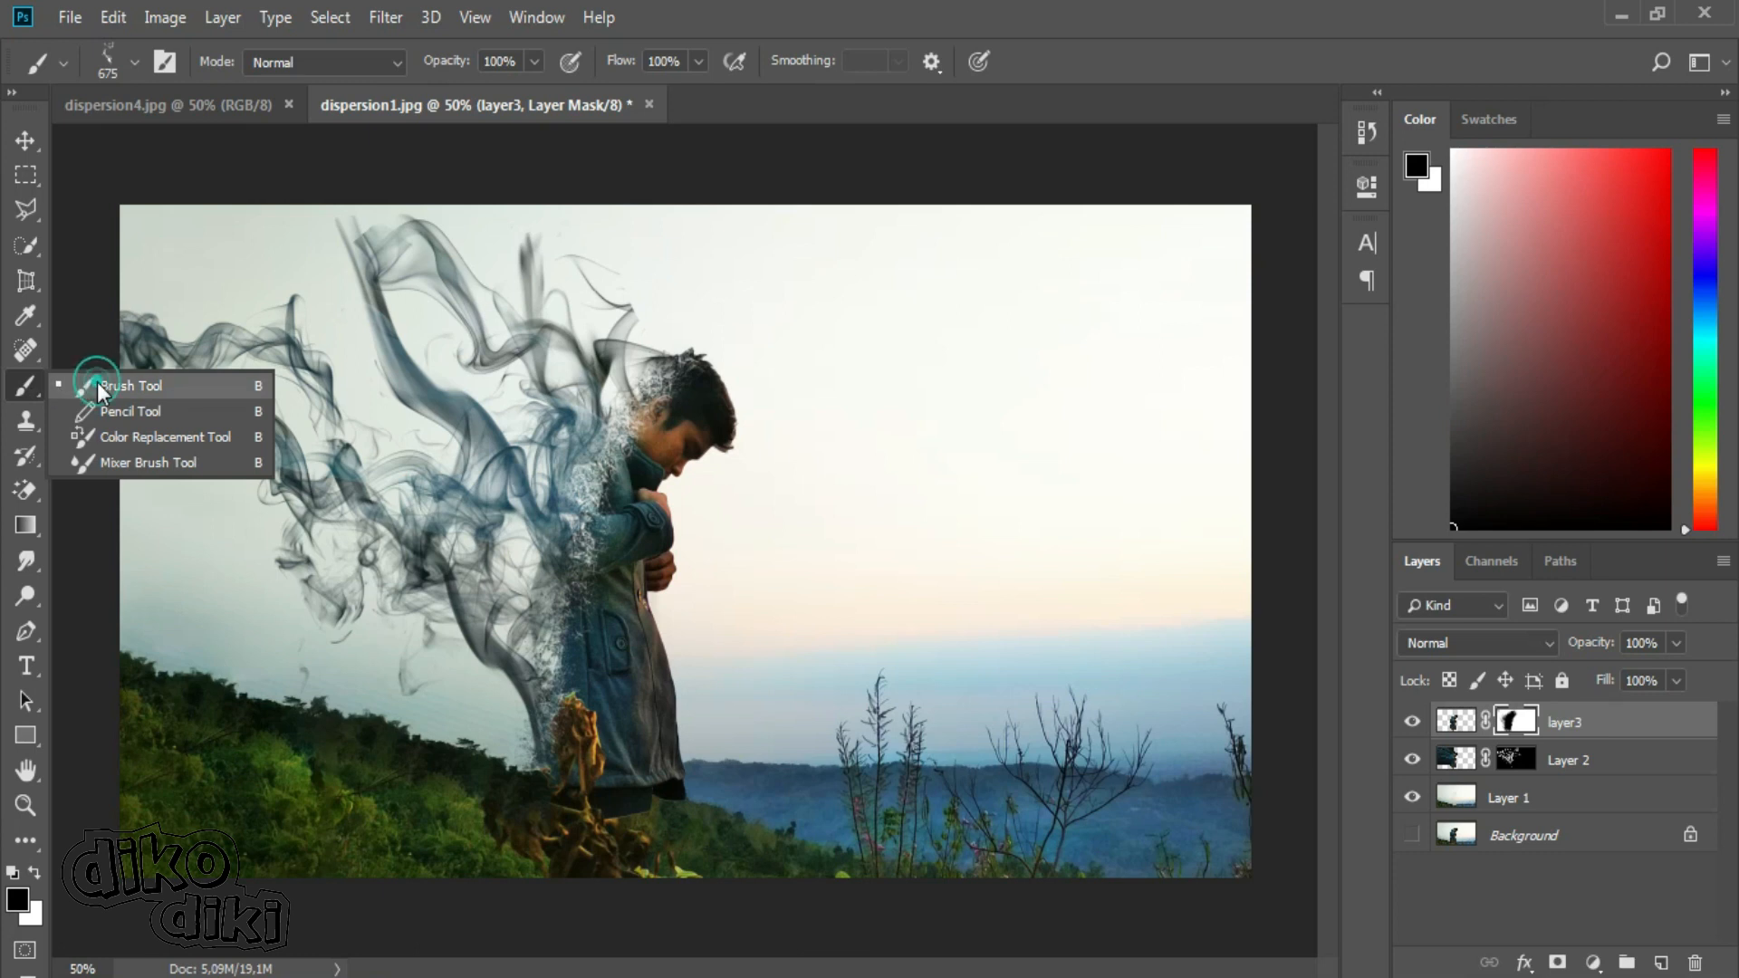
Set the brush to the bg 1 tip from the Broken Glass set at 202 px.
click(134, 60)
drag(306, 344, 301, 327)
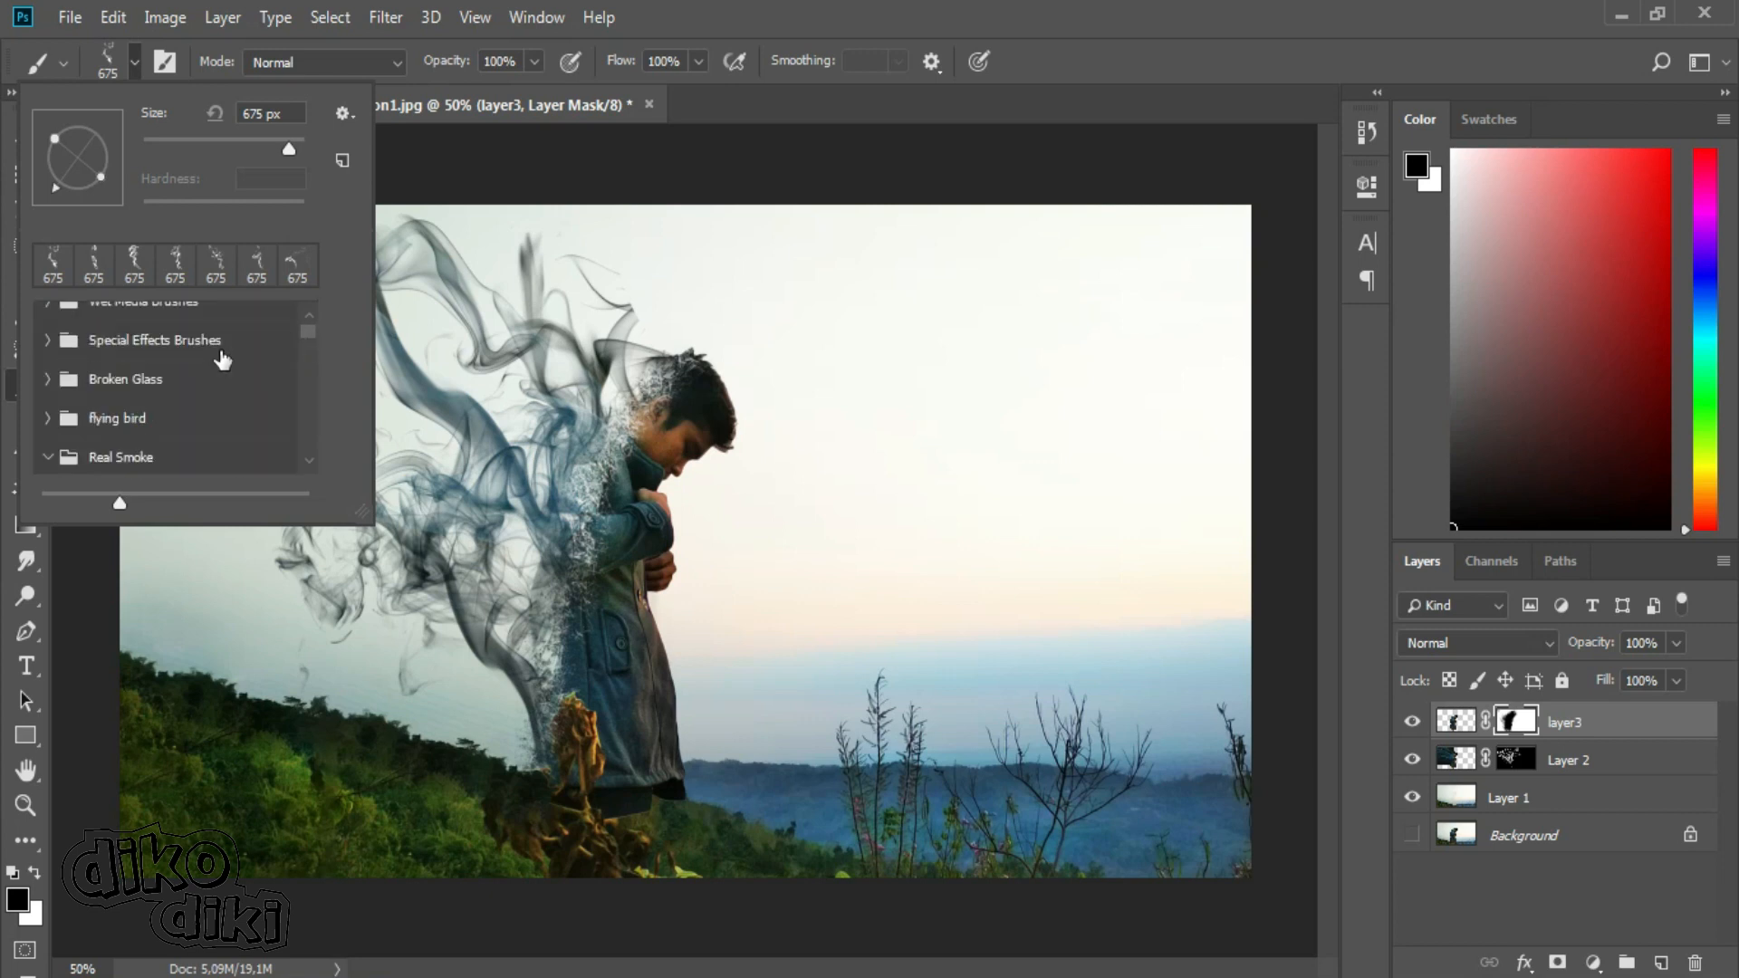
click(49, 380)
click(163, 422)
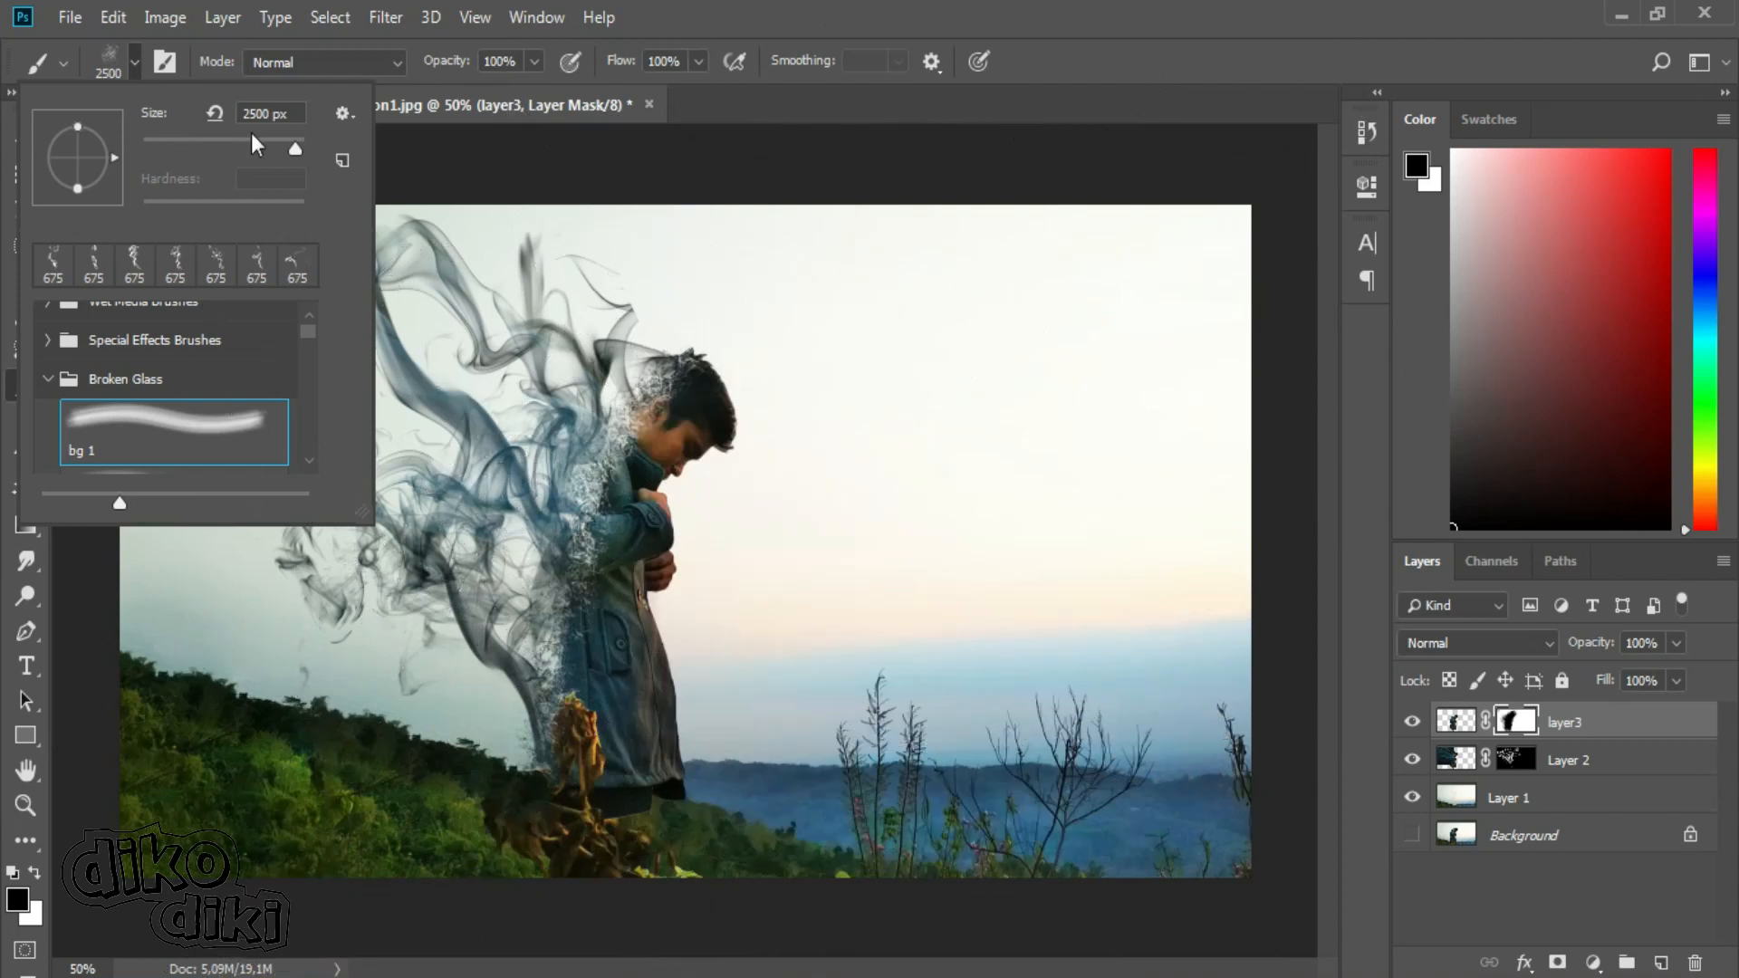
click(264, 143)
Try black glass fragment stamps along the shoulder and back on layer3, and undo them.
click(578, 475)
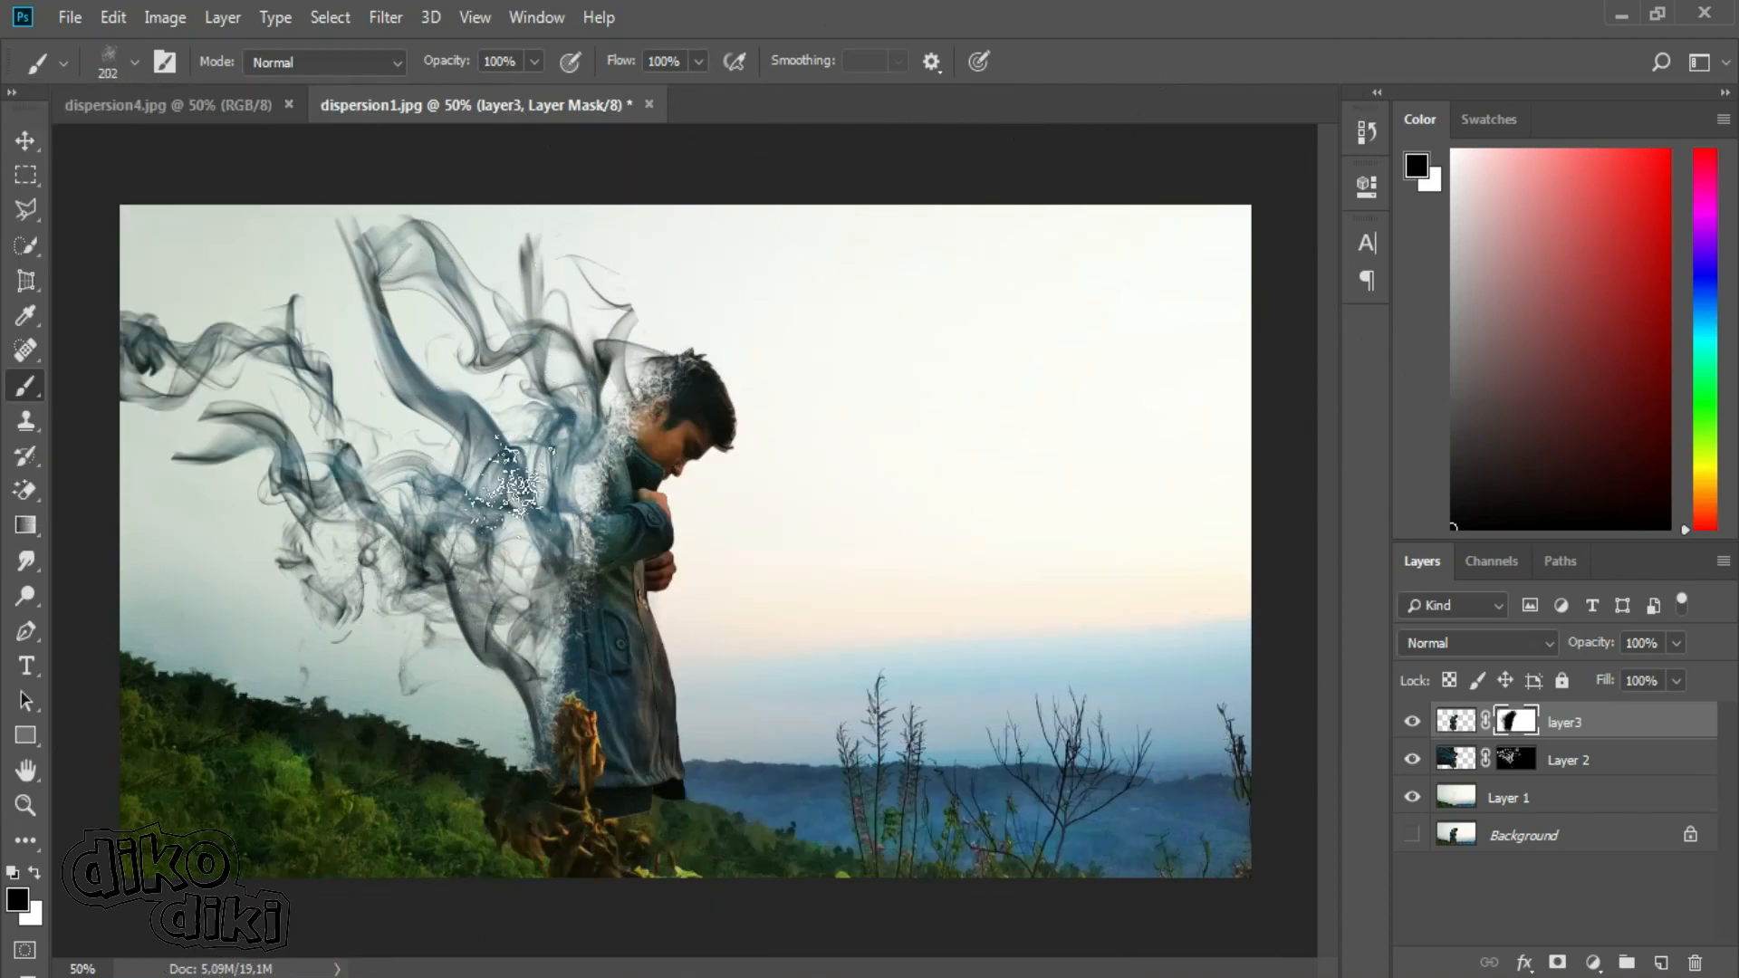
key(ctrl+alt+z)
key(ctrl+alt+z)
key(ctrl+alt+z)
key(ctrl+alt+z)
drag(549, 492, 734, 489)
key(ctrl+z)
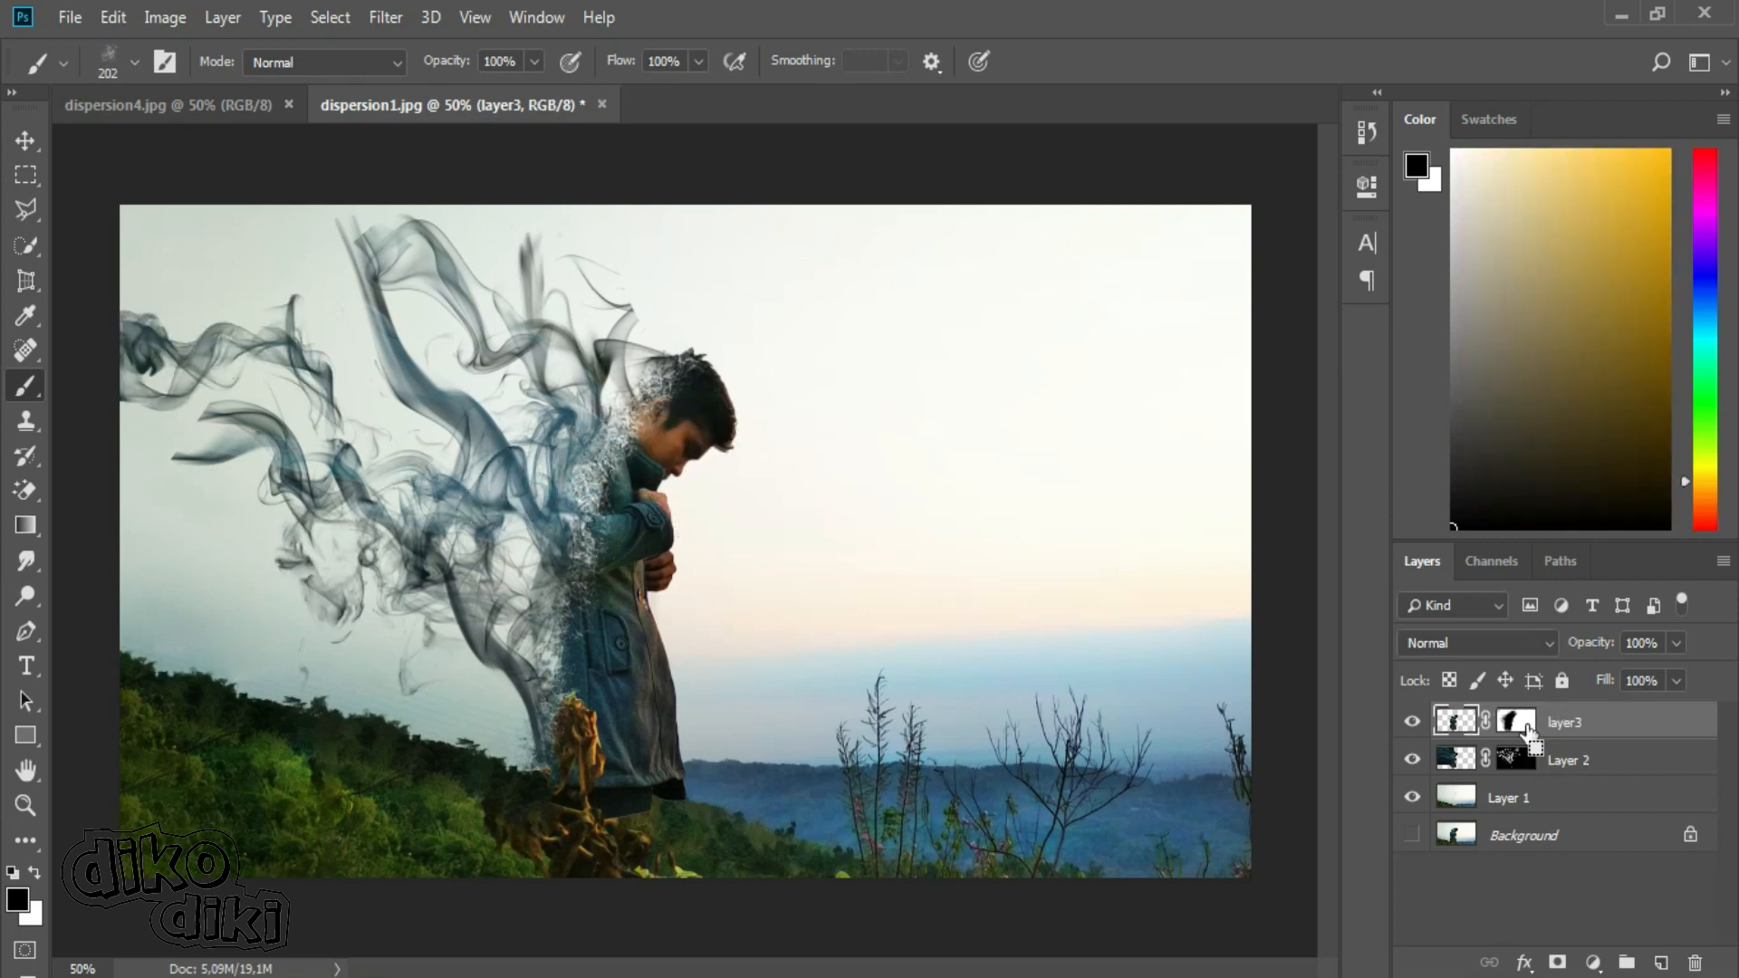
Target layer3's mask again and stamp black glass fragments along the back edge of the man.
click(1516, 721)
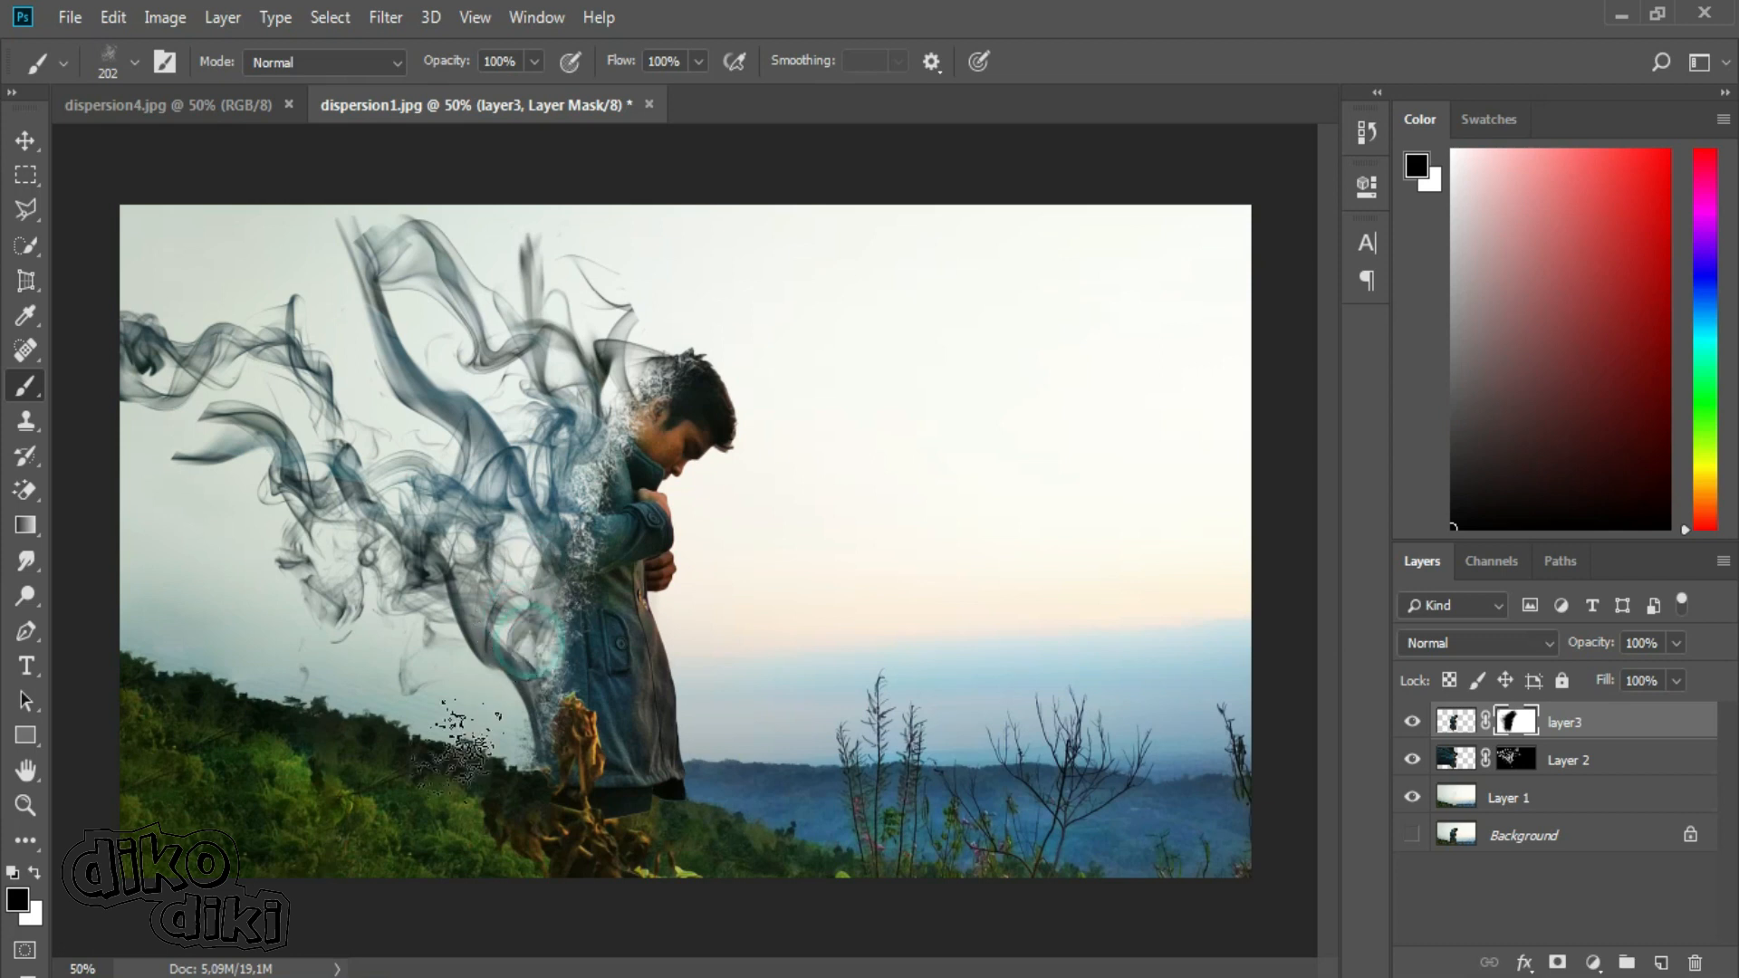
click(590, 419)
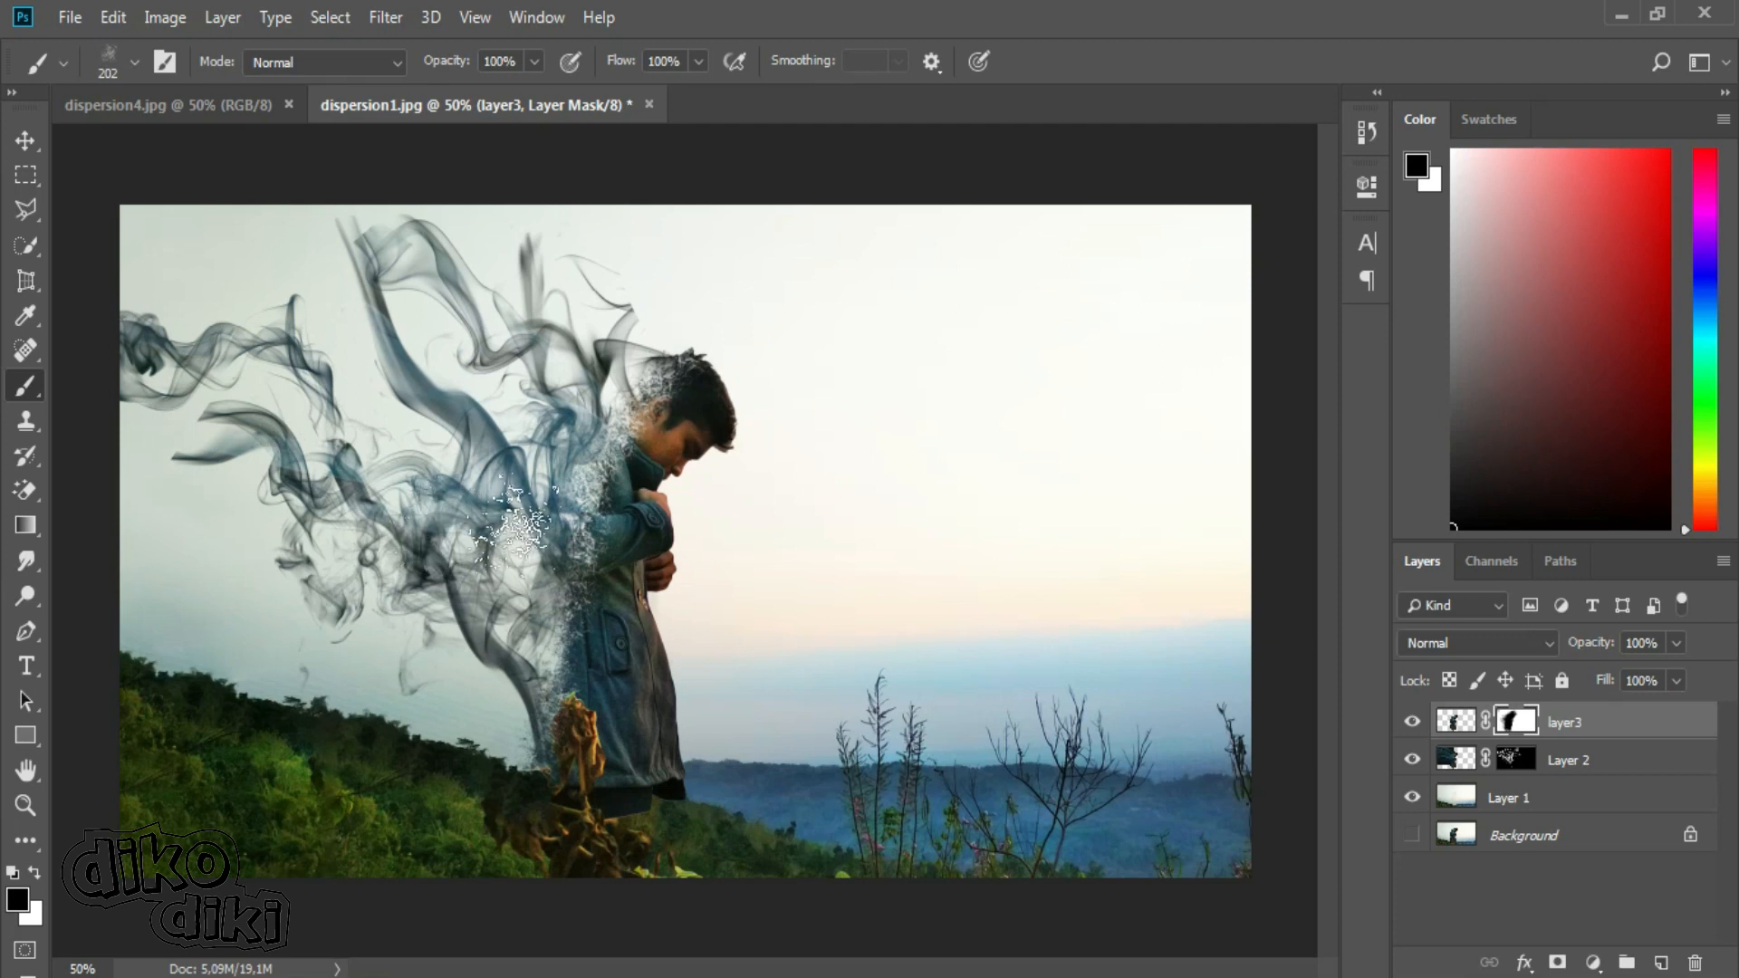
Switch to the Mixer Brush Tool and try a few strokes over the smoke, keeping layer3's mask targeted.
right_click(31, 386)
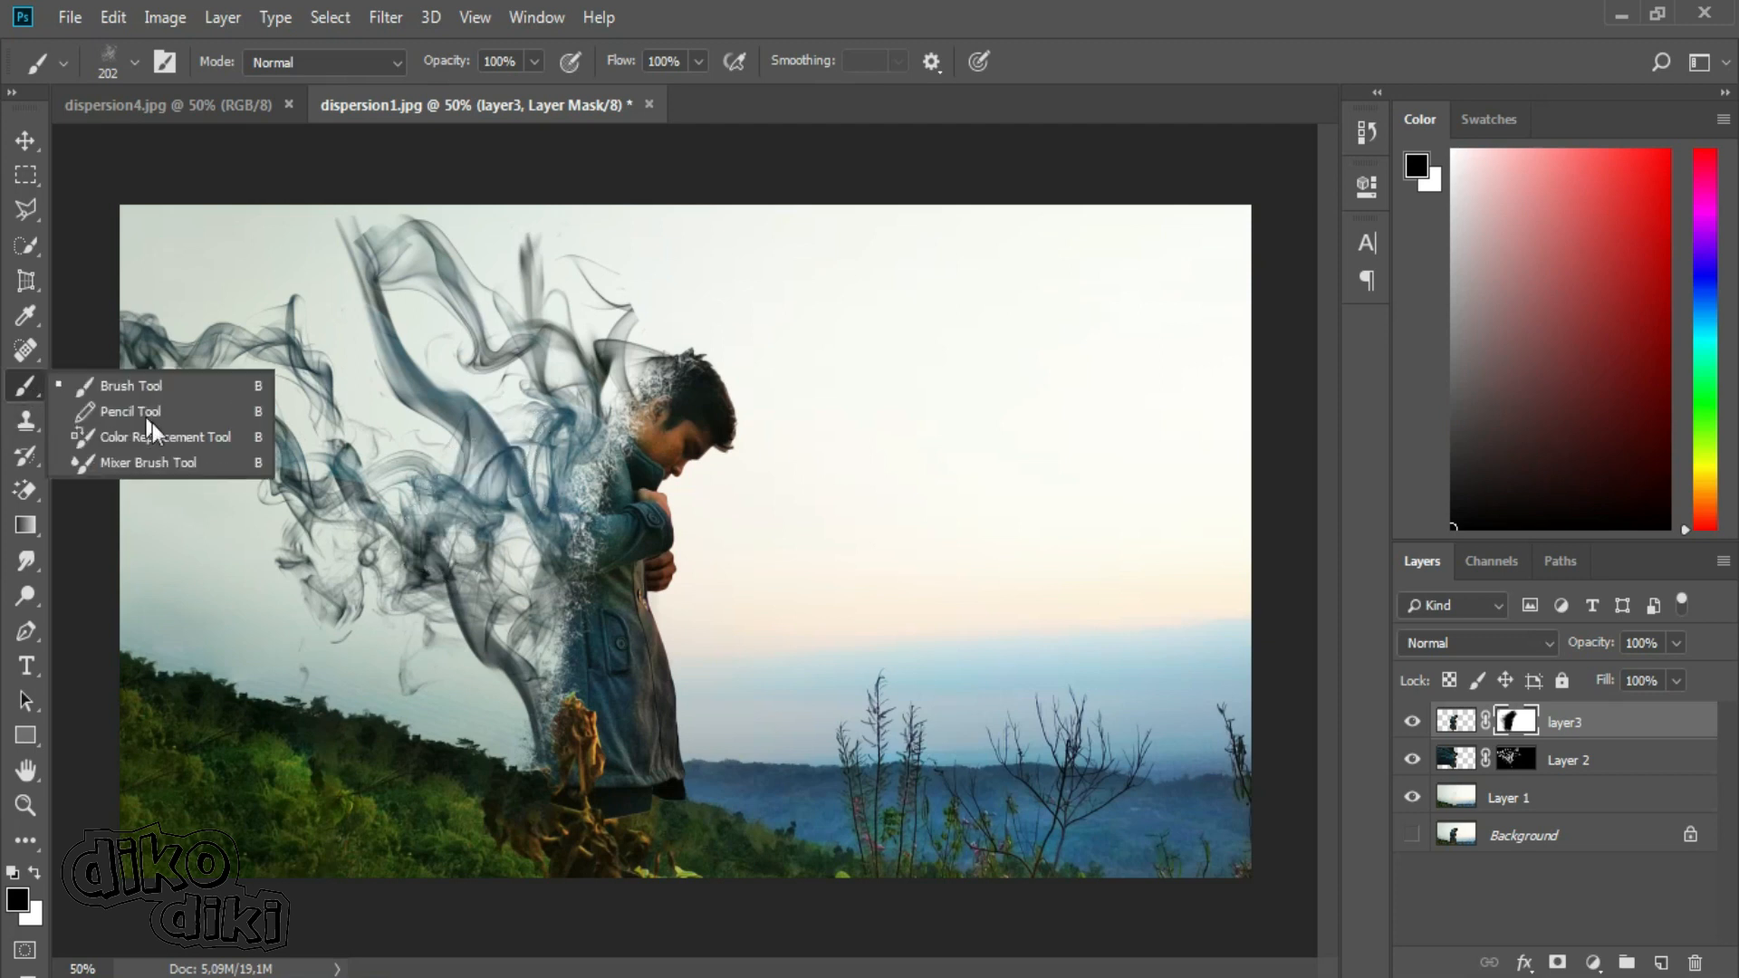
click(182, 465)
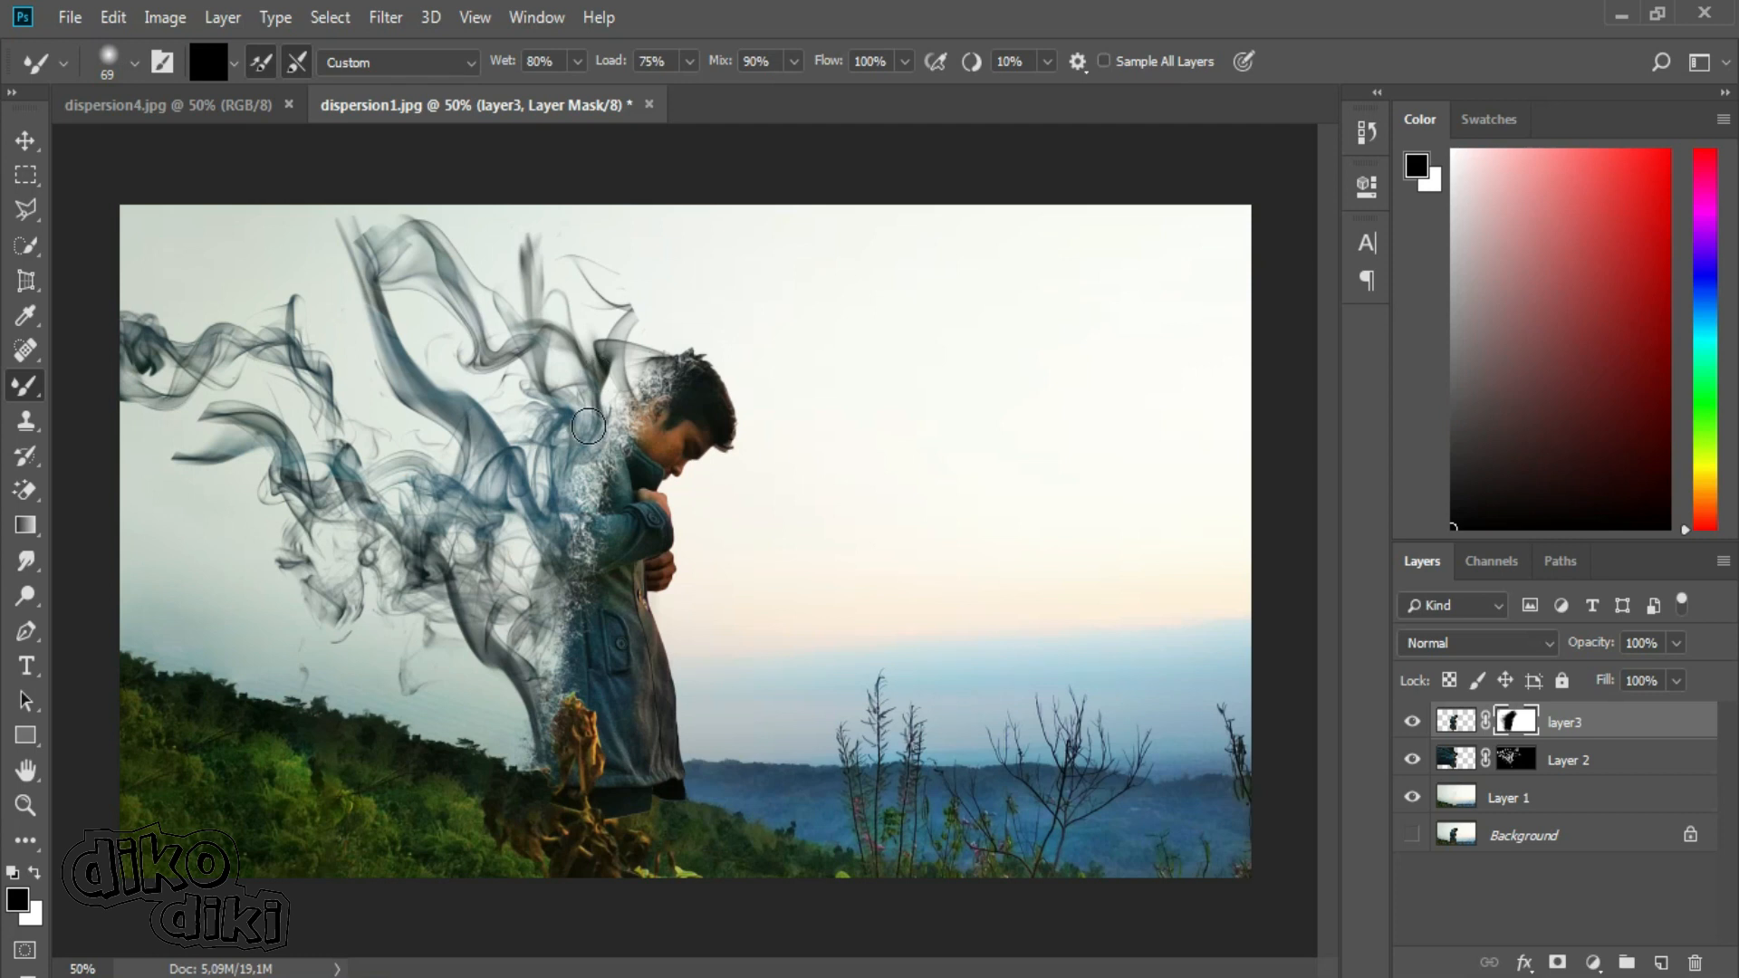
drag(449, 546, 390, 497)
drag(457, 550, 342, 414)
drag(392, 562, 307, 514)
click(1456, 759)
click(1515, 722)
Set the Mixer Brush tip to Sampled Brush 10 from the flying bird set at 73 px.
click(134, 63)
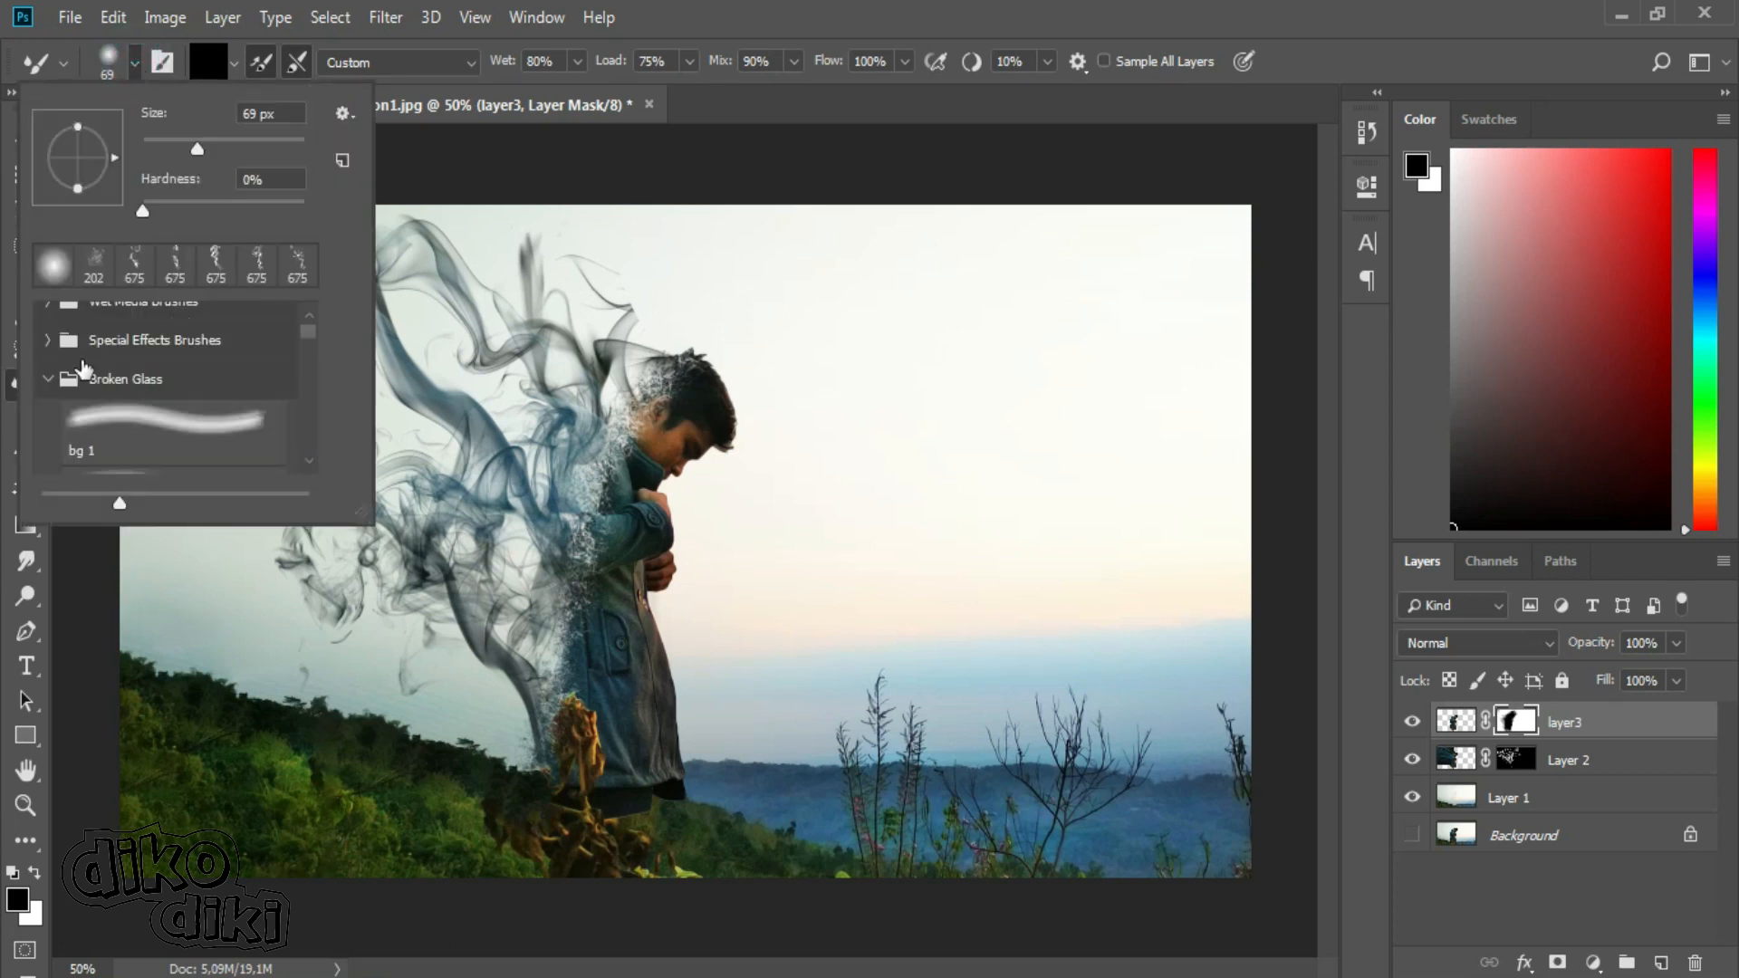
click(47, 379)
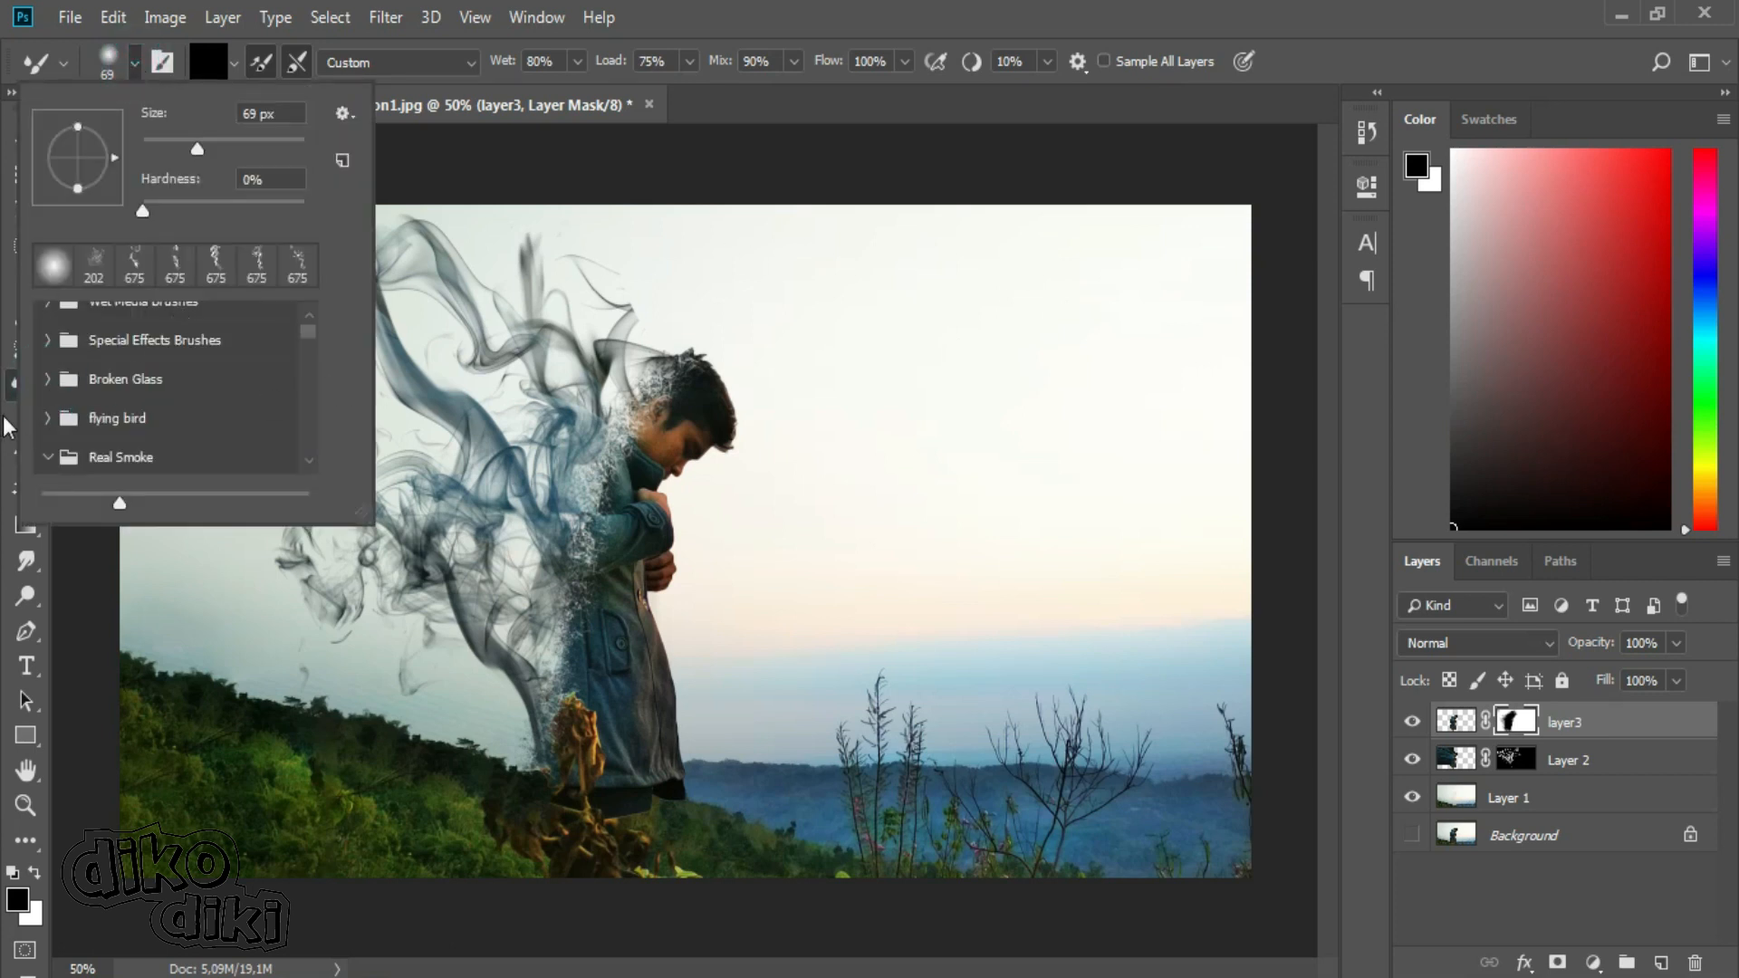
click(51, 420)
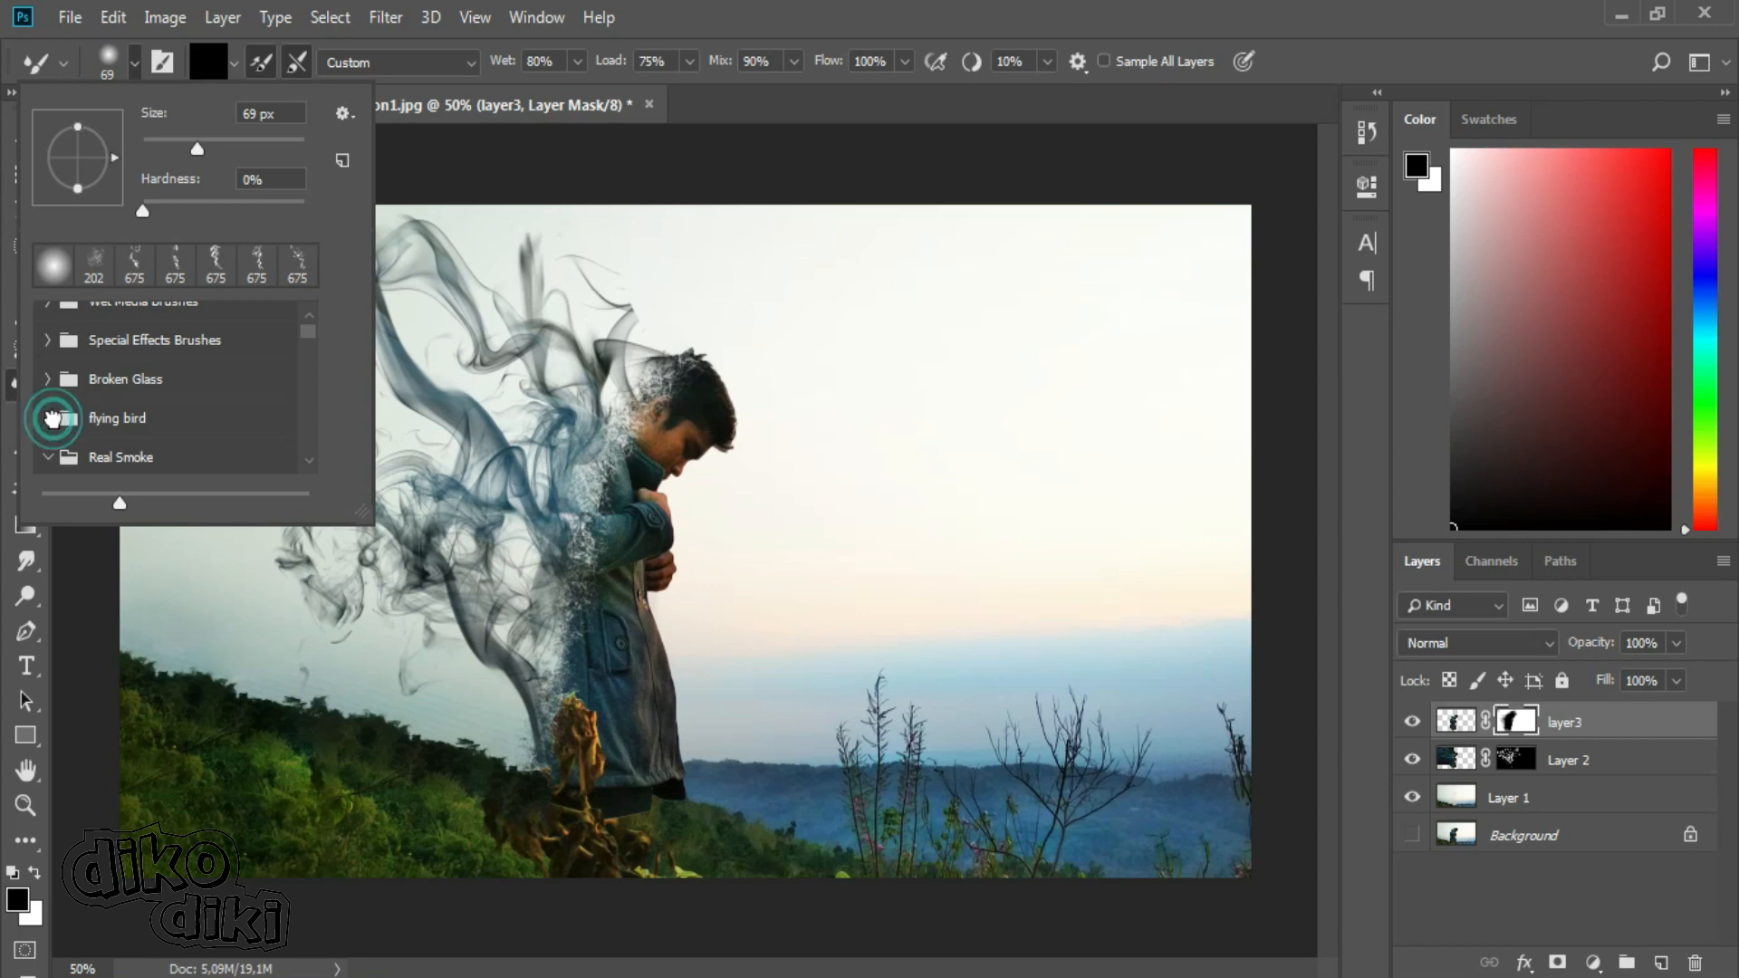
click(306, 324)
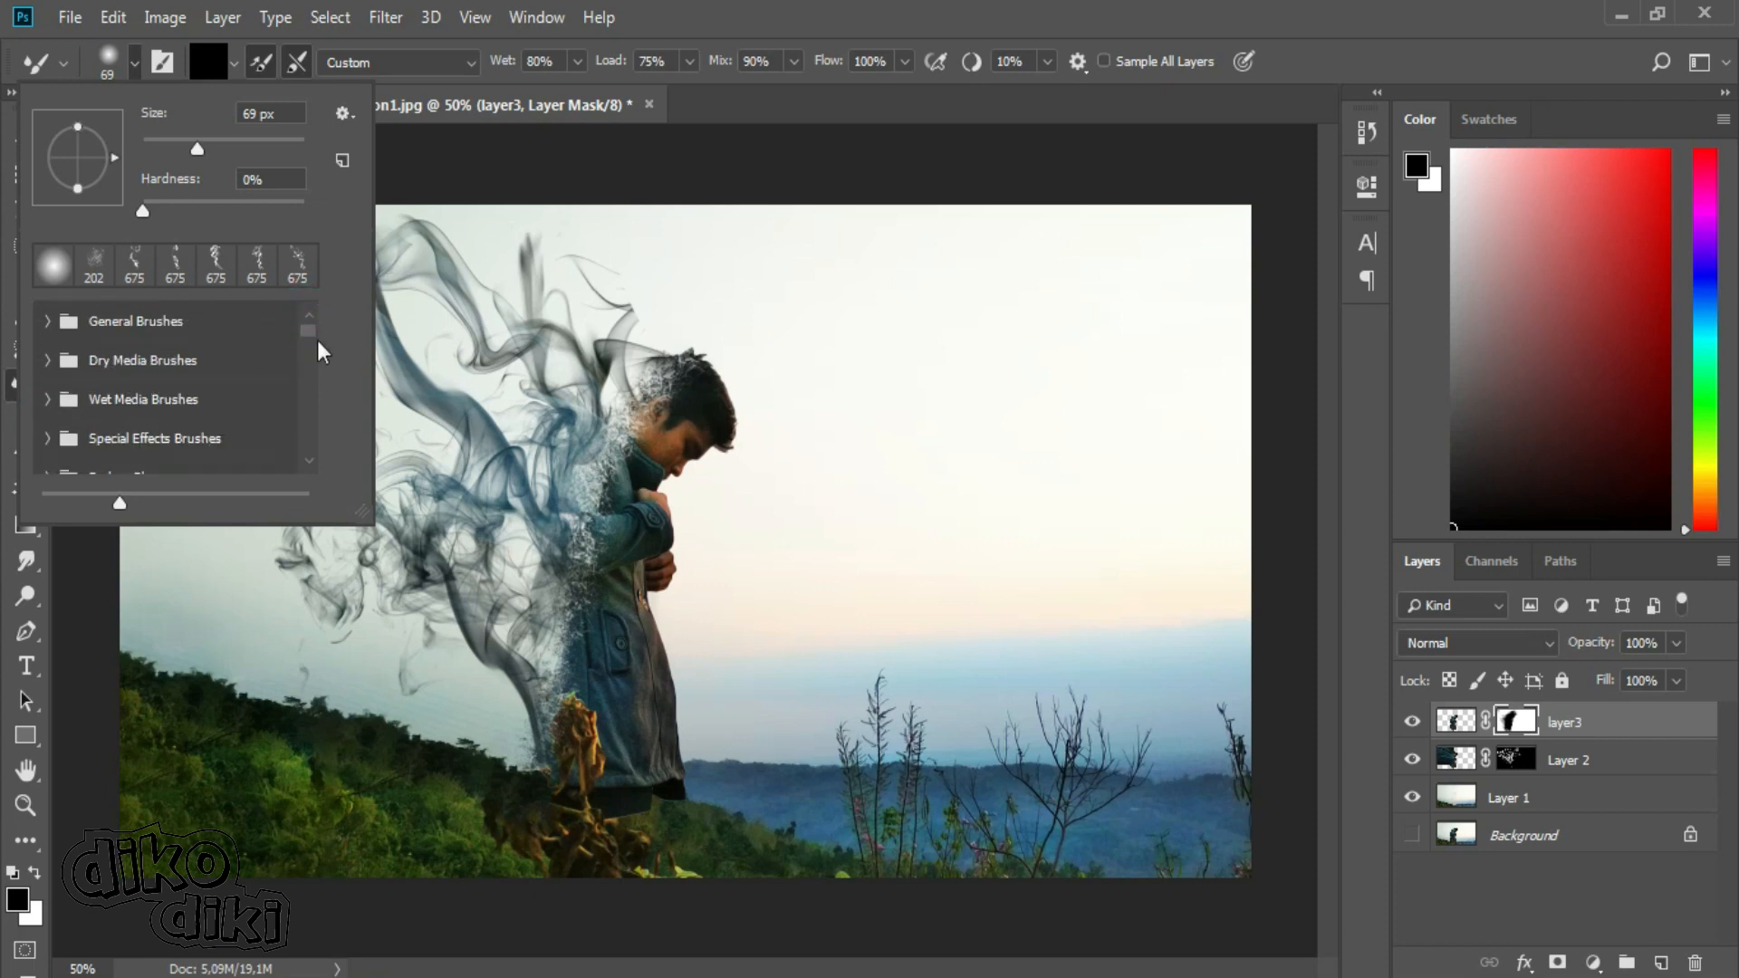
scroll(306, 330, down, 10)
click(222, 424)
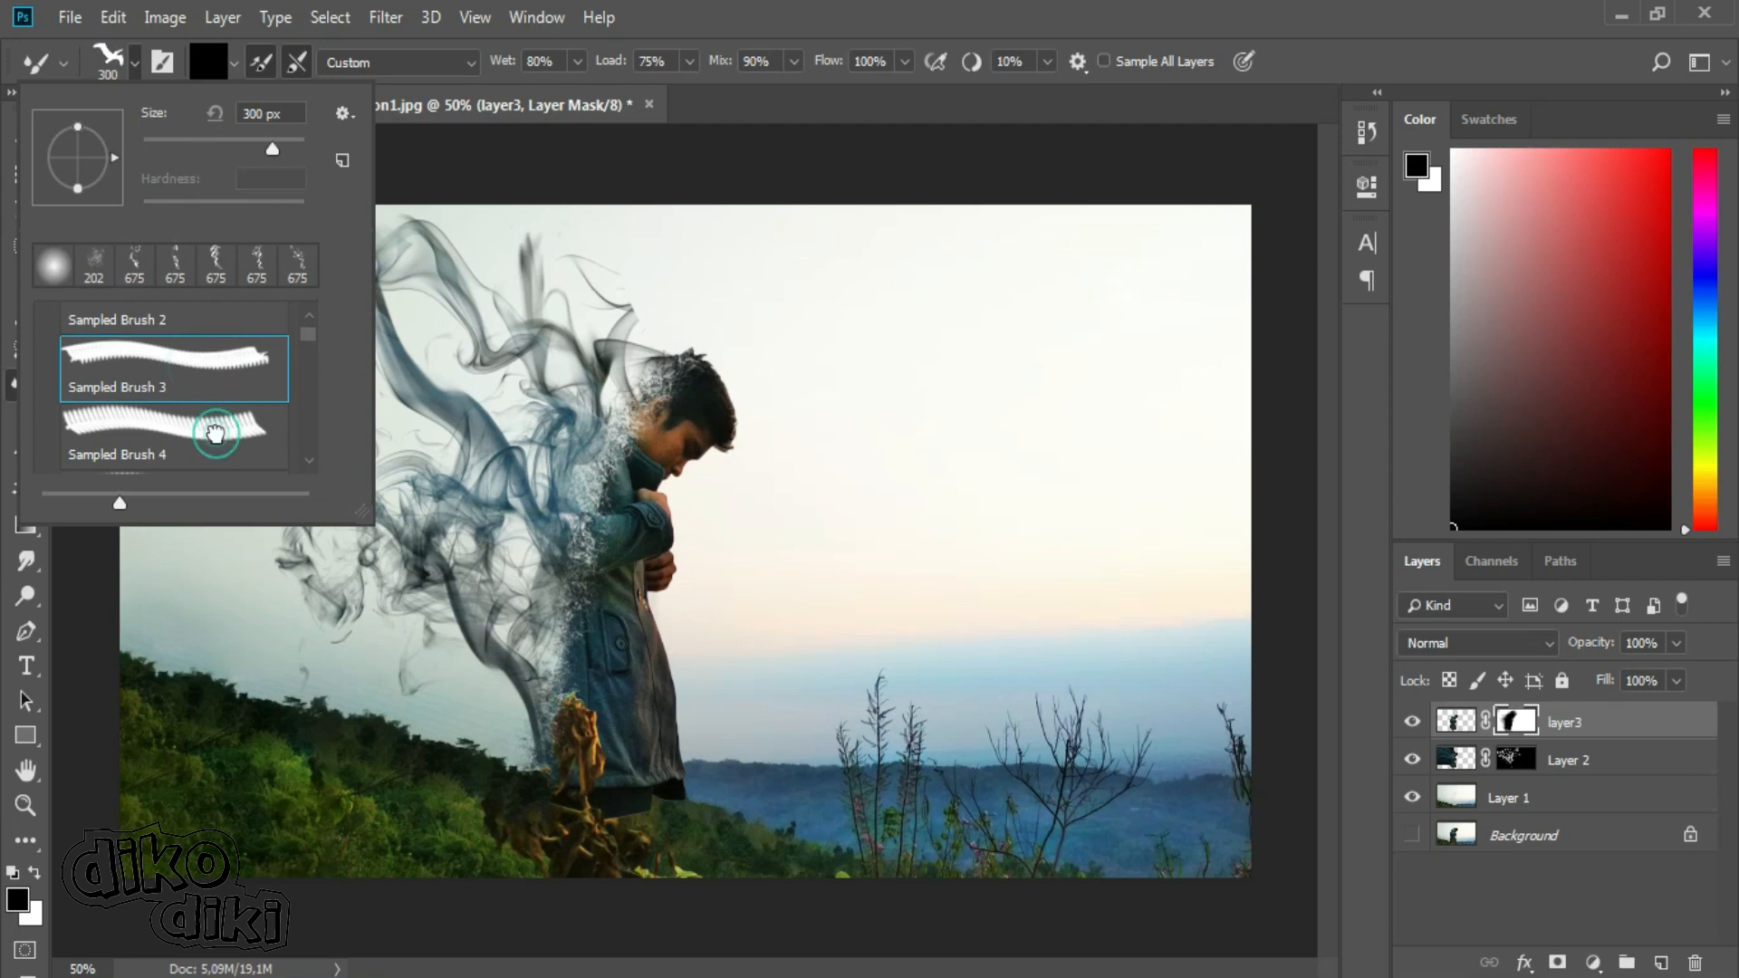
drag(308, 337, 308, 340)
click(241, 365)
click(194, 459)
click(246, 352)
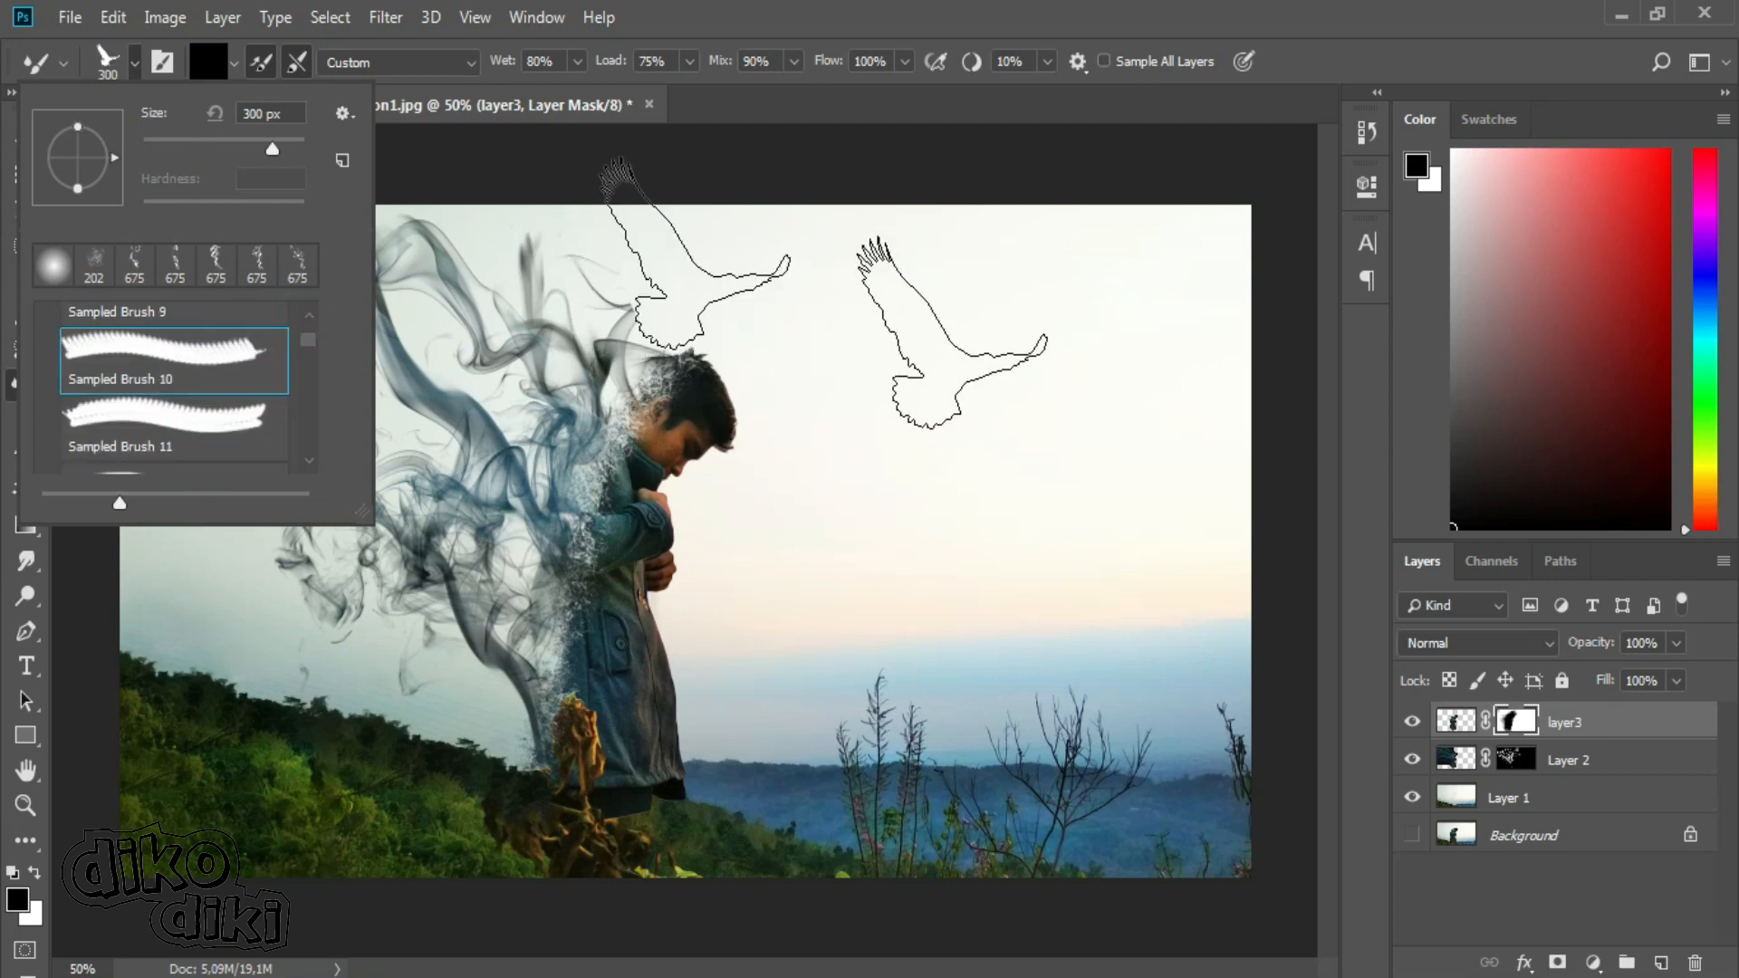
click(241, 141)
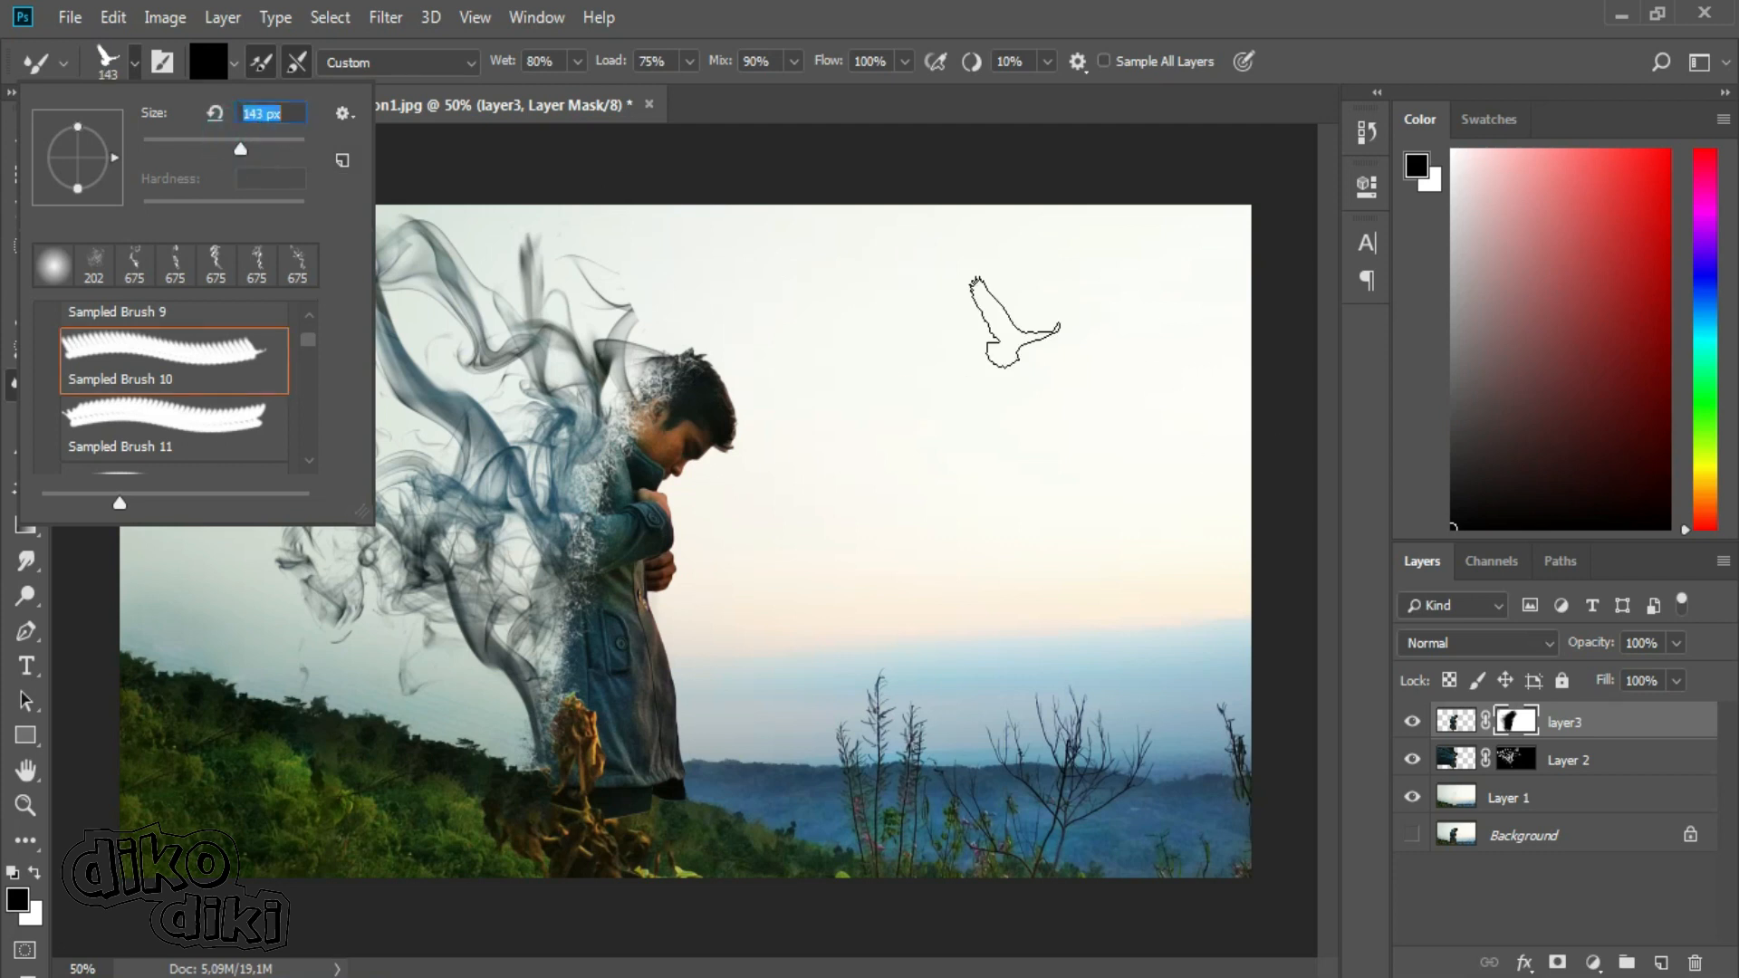
click(218, 142)
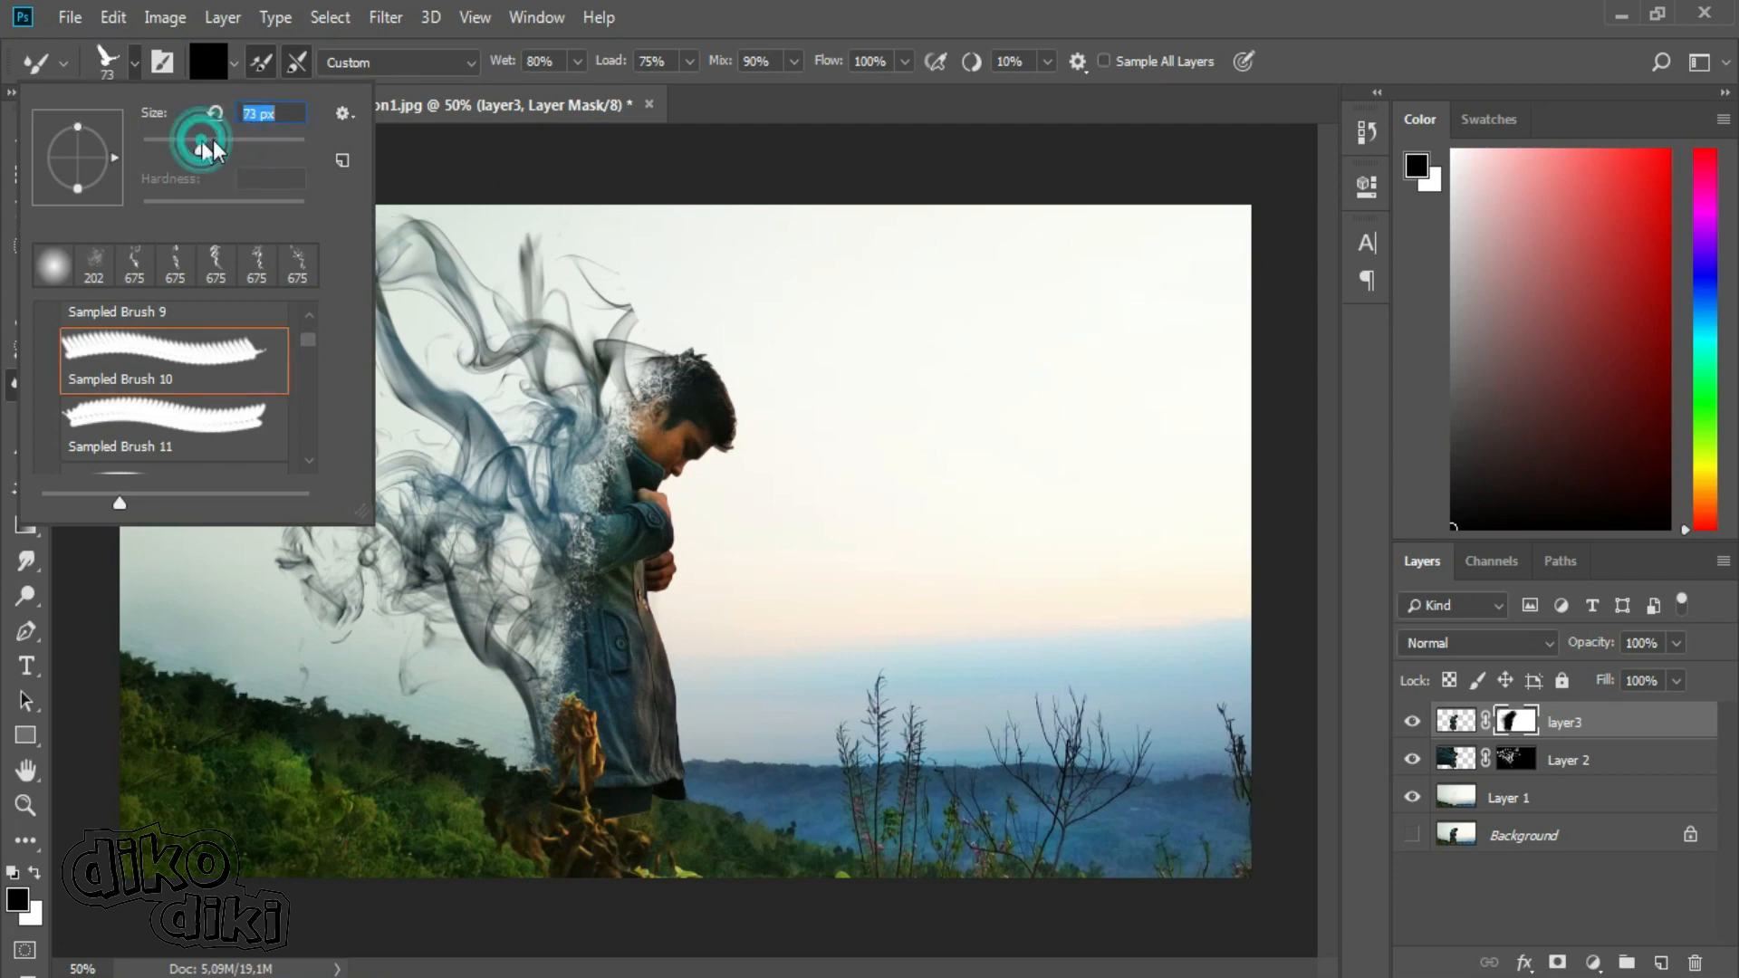
Target layer3's image instead of its mask and stamp three black flying birds in the open sky the man is facing.
click(1121, 299)
click(1449, 722)
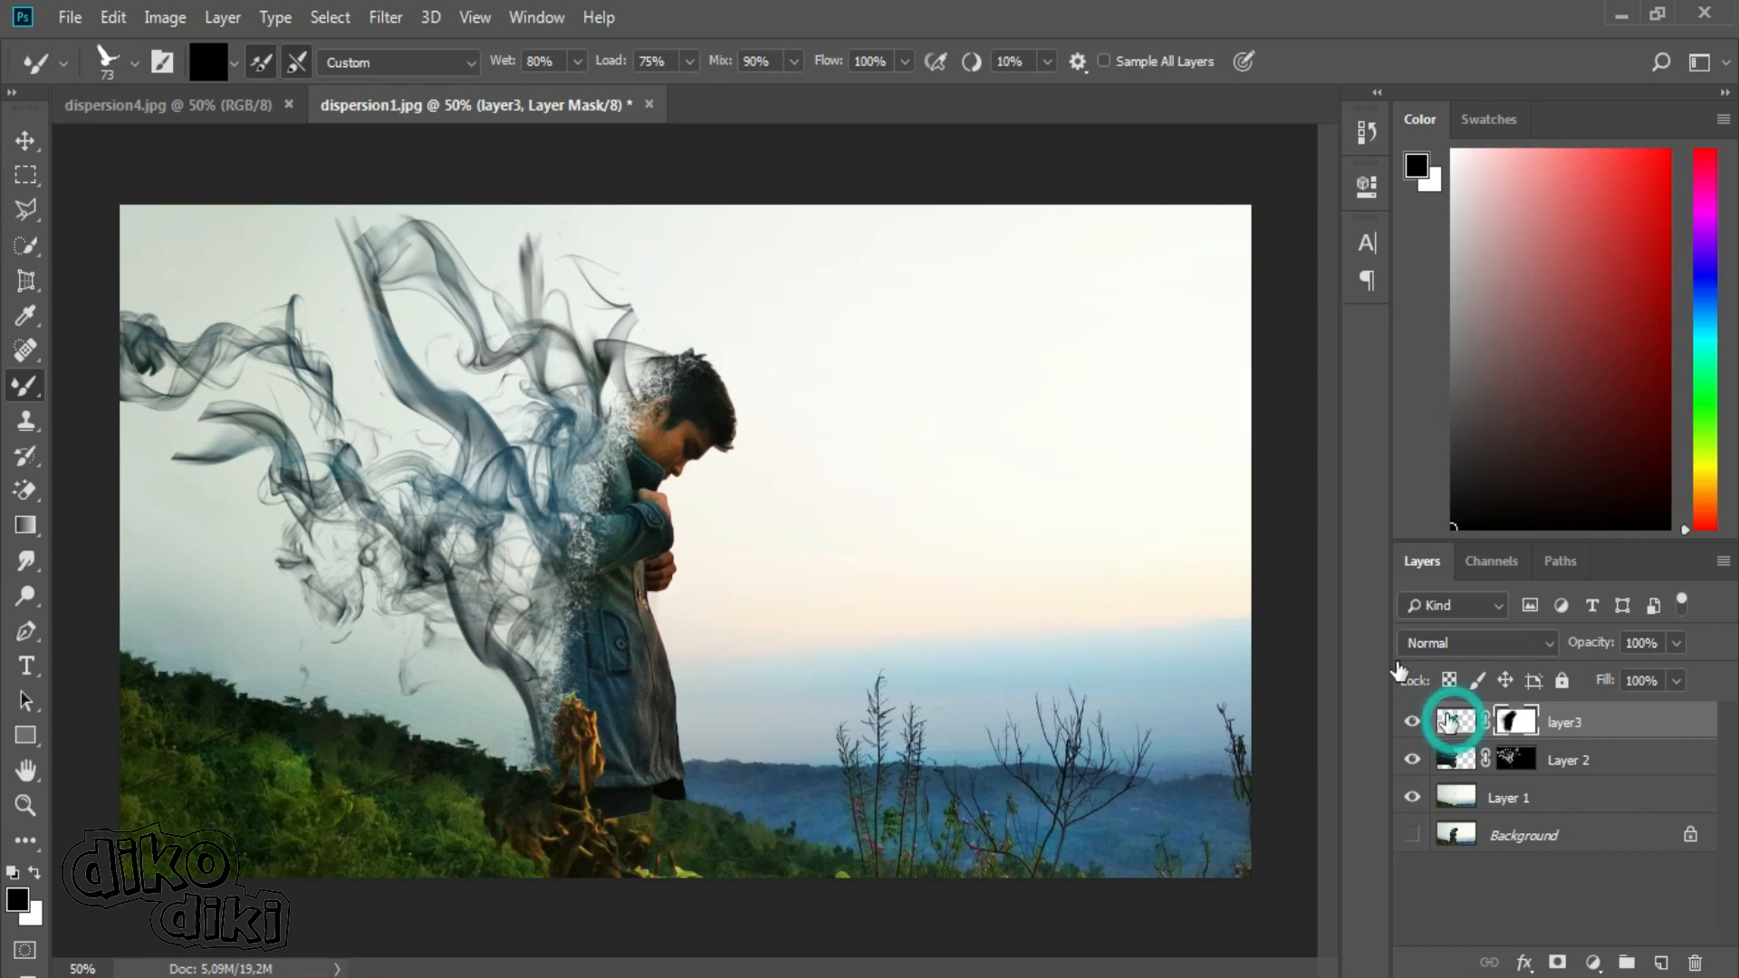
click(1124, 310)
drag(1002, 367, 1145, 405)
key(ctrl+z)
click(994, 362)
click(1116, 444)
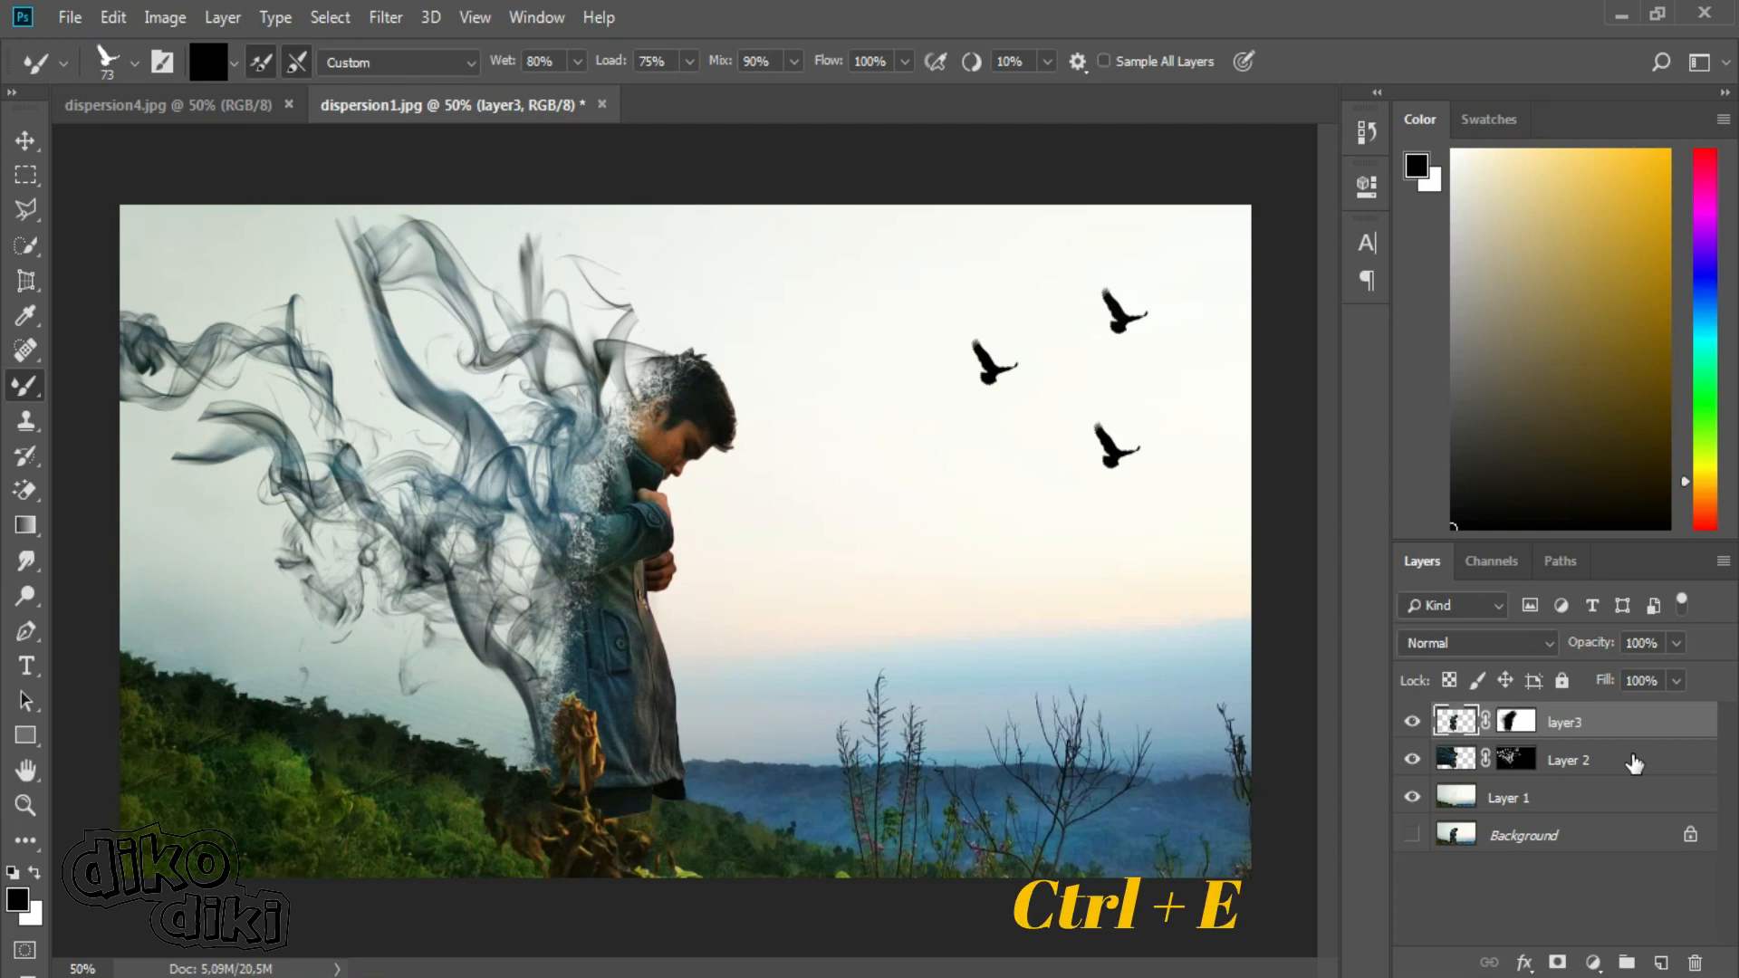
Merge layer3 into Layer 2 with the mask applied, and merge the result with Layer 1.
key(ctrl+e)
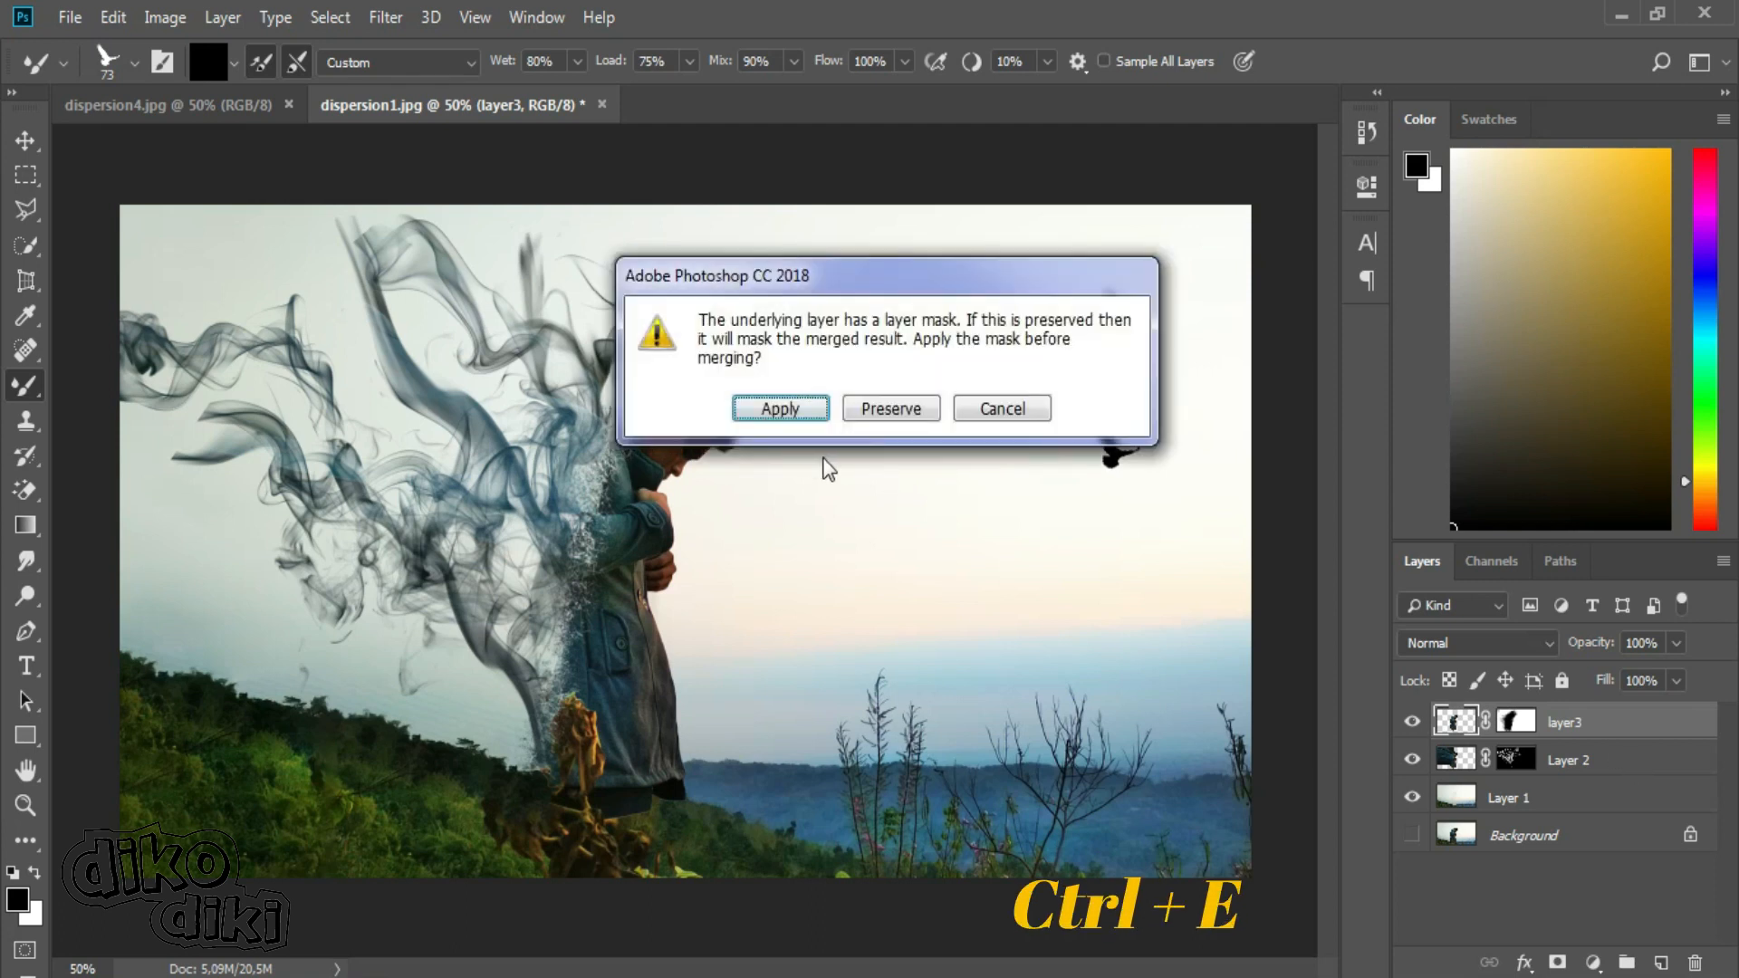
click(781, 409)
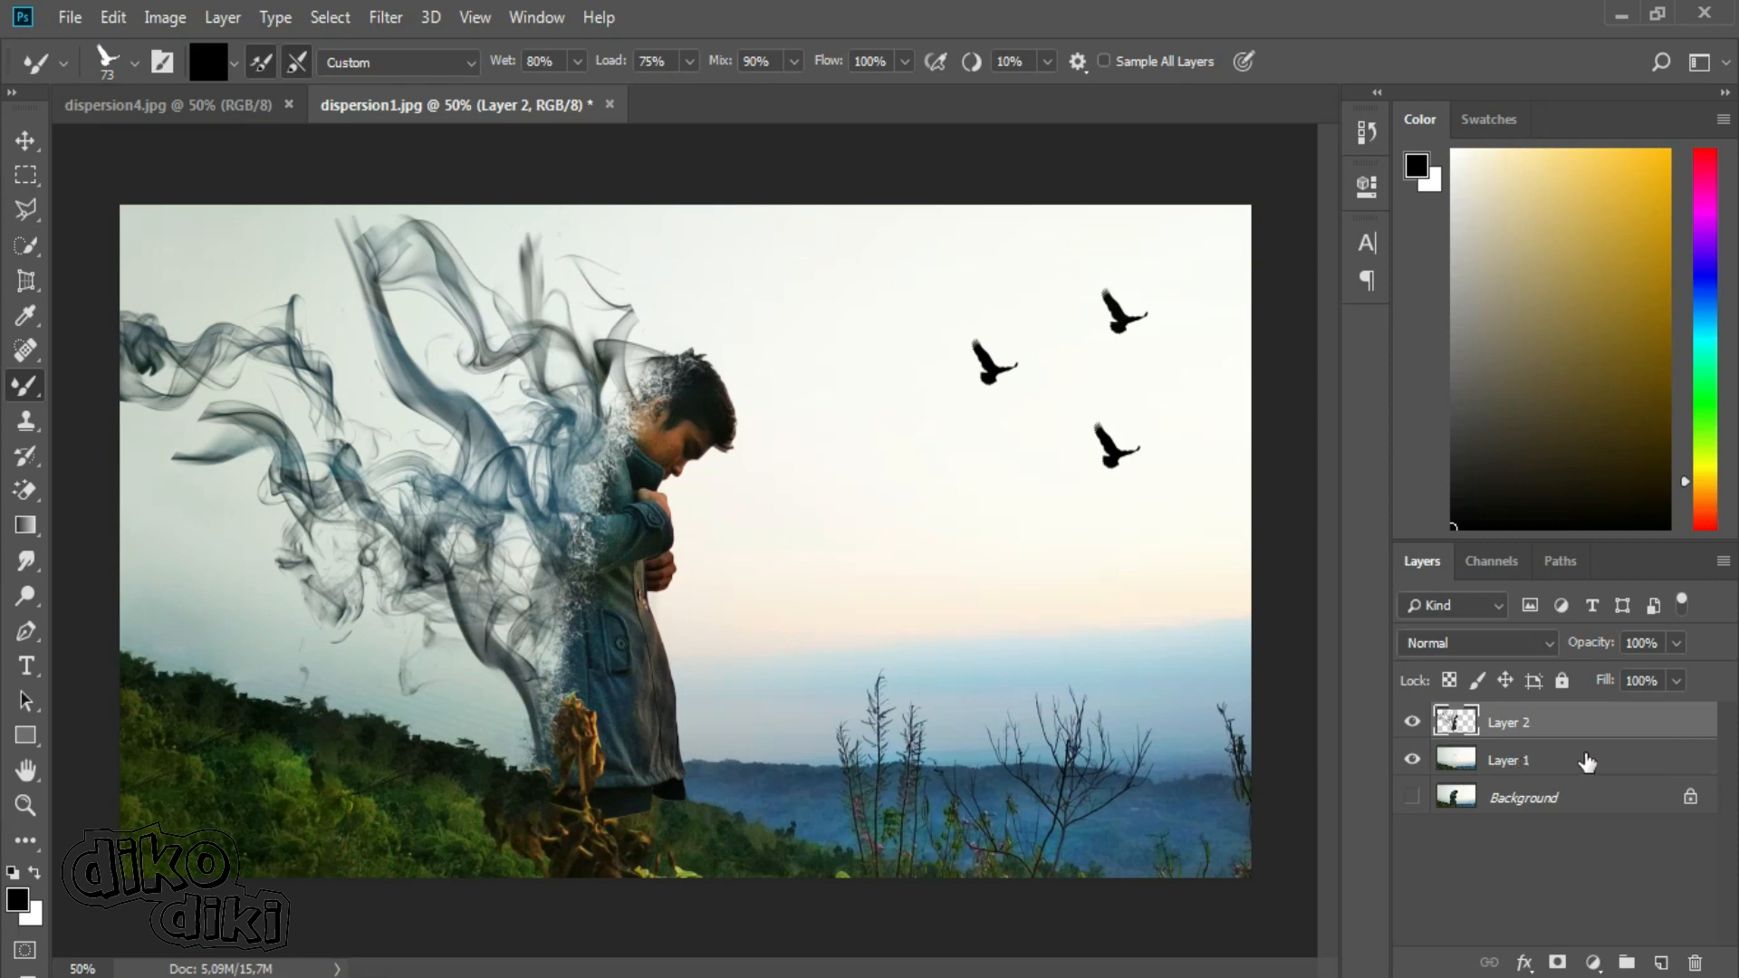
shift+click(1529, 764)
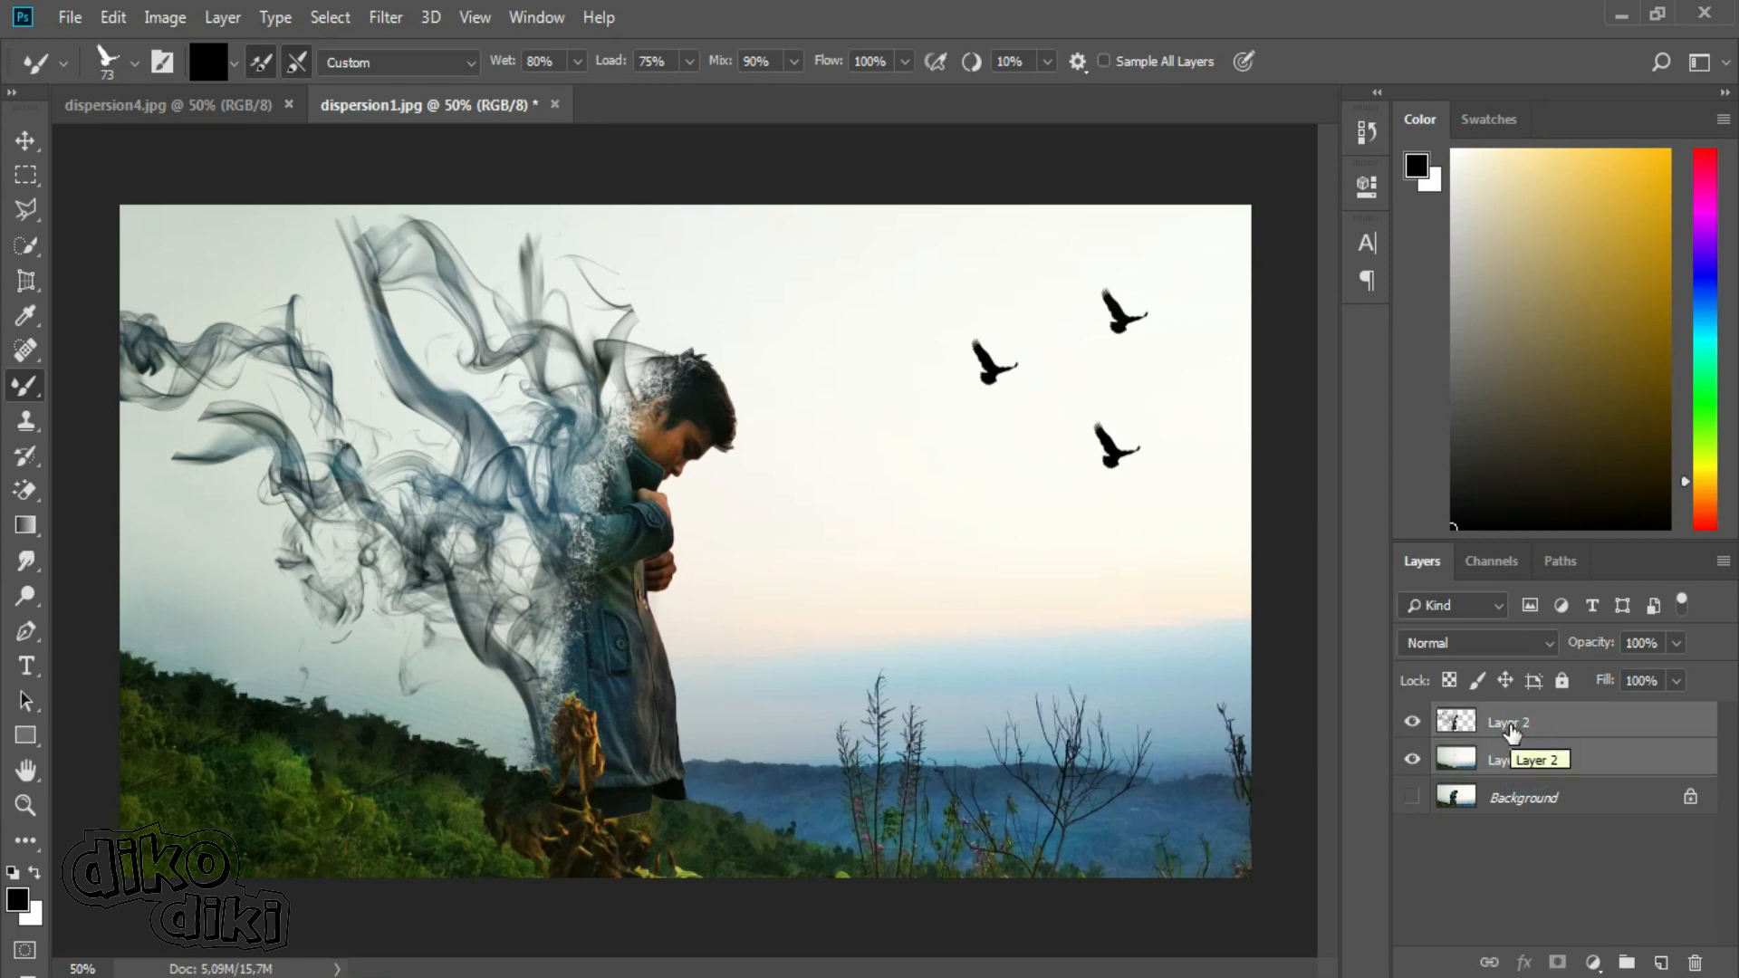
key(ctrl+e)
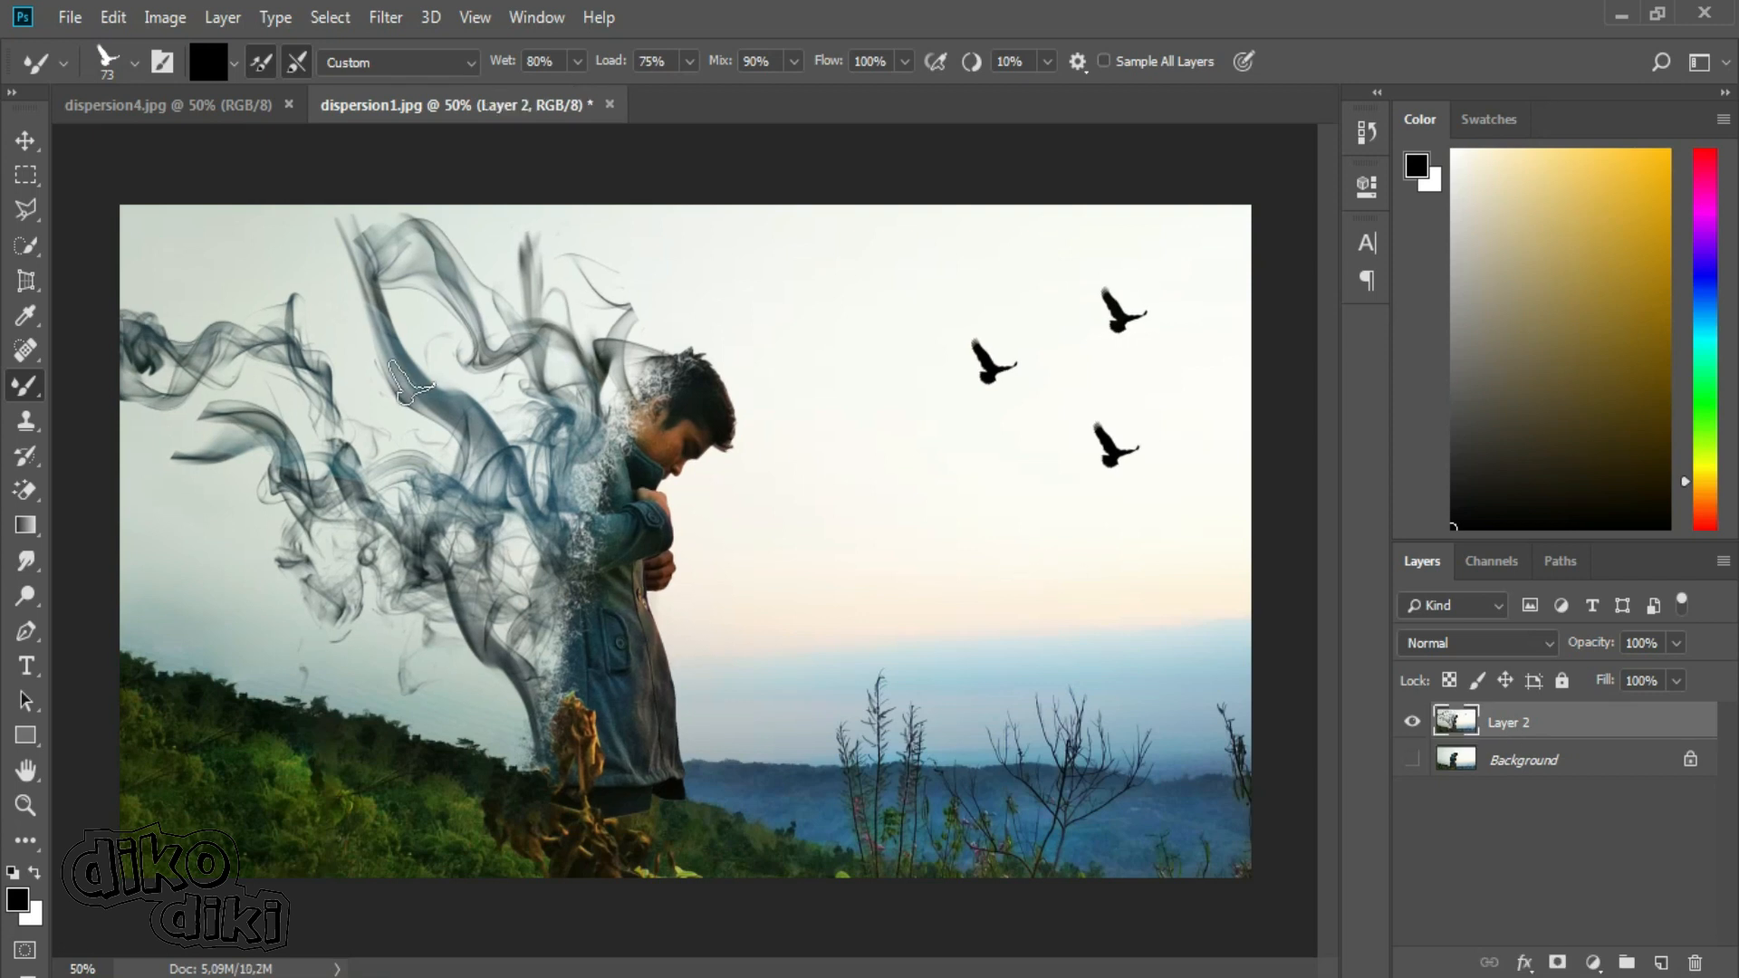
Brighten the merged Layer 2 and slightly raise its contrast with a Brightness/Contrast adjustment.
click(26, 142)
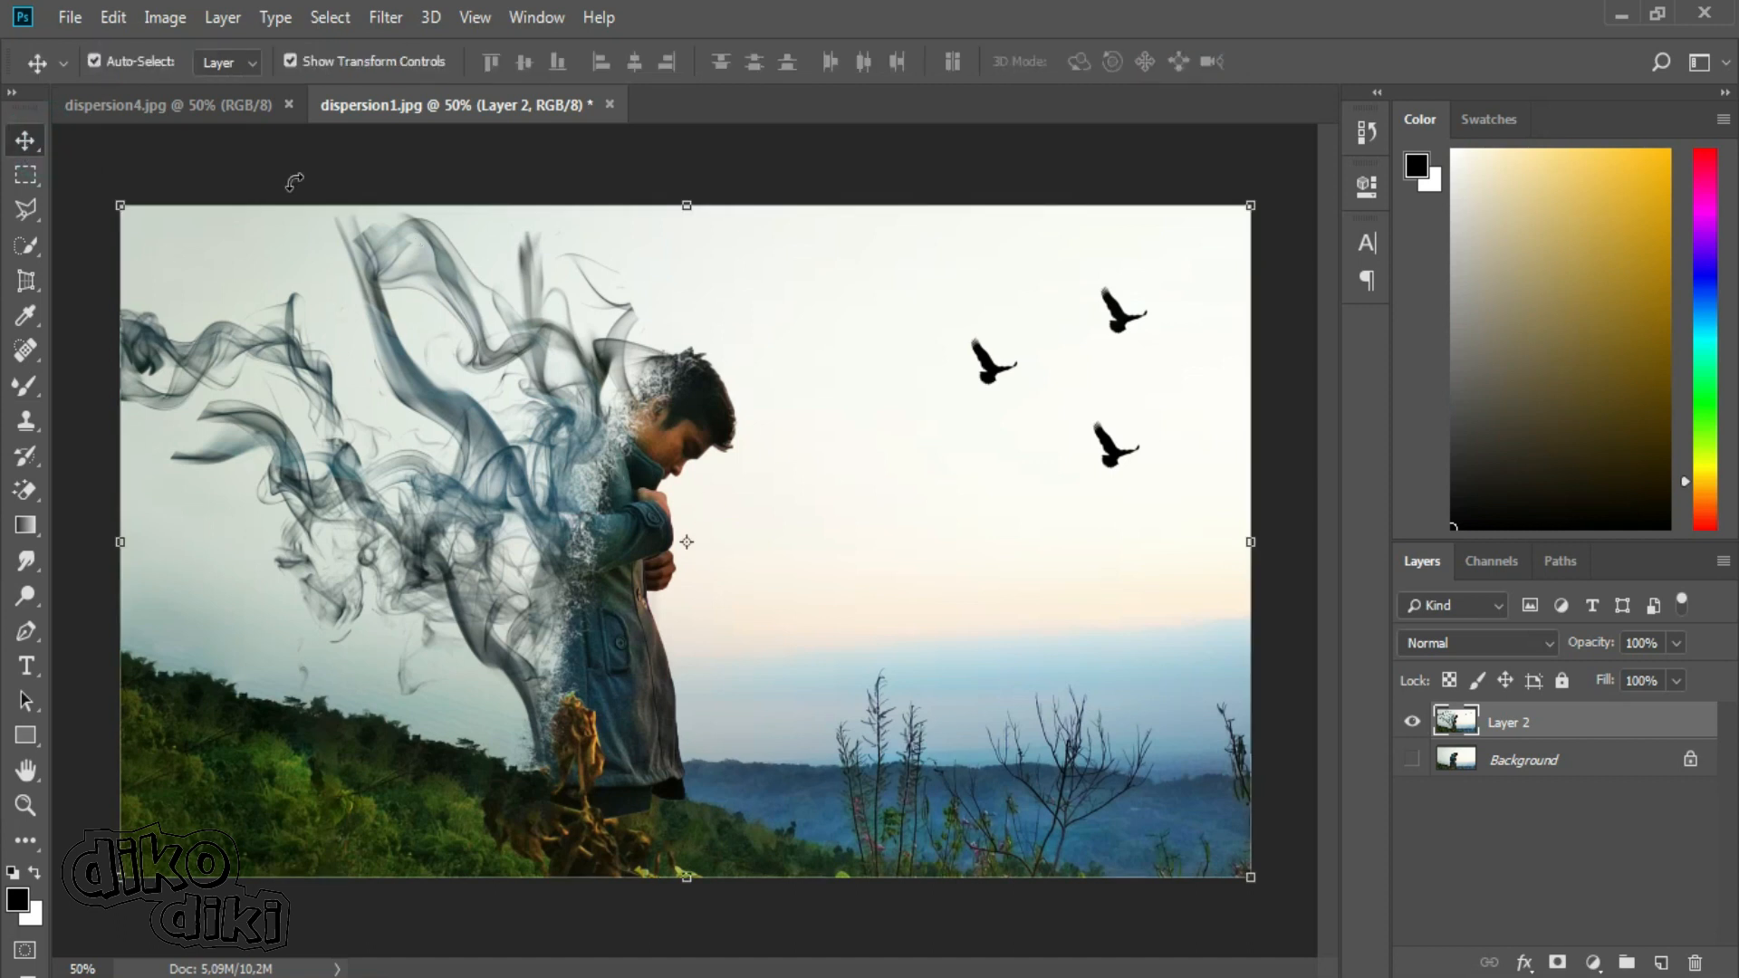
click(168, 19)
mouse_move(288, 94)
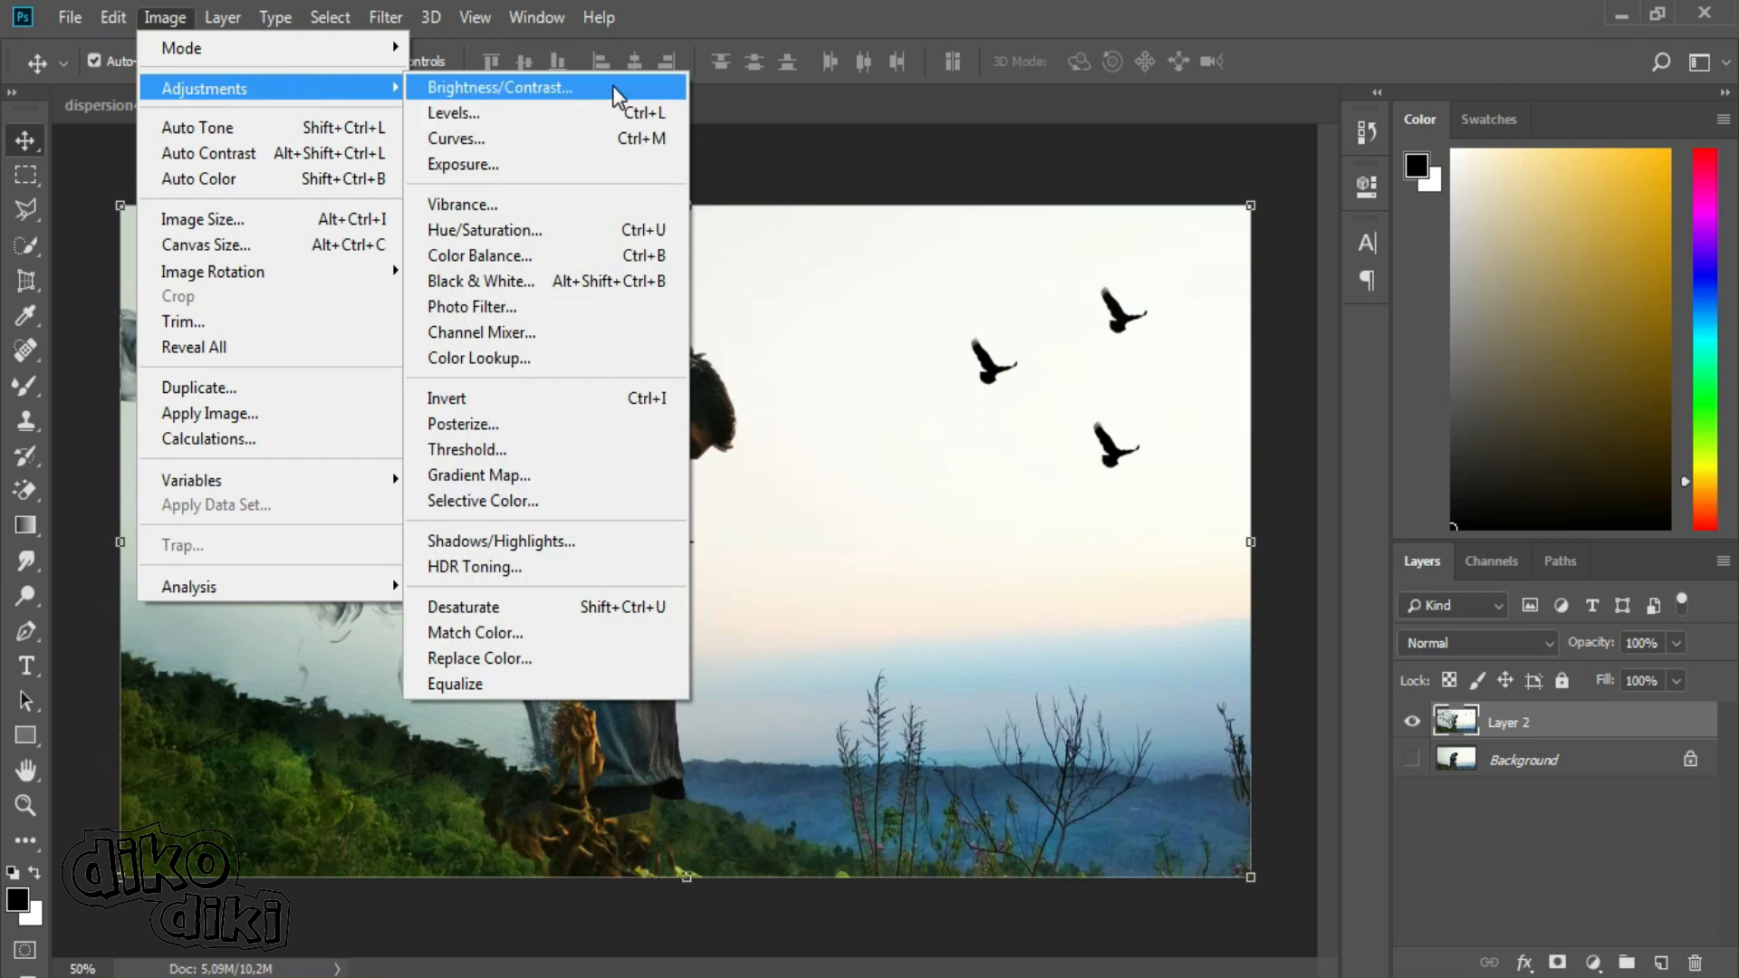
click(613, 87)
drag(1054, 186, 965, 580)
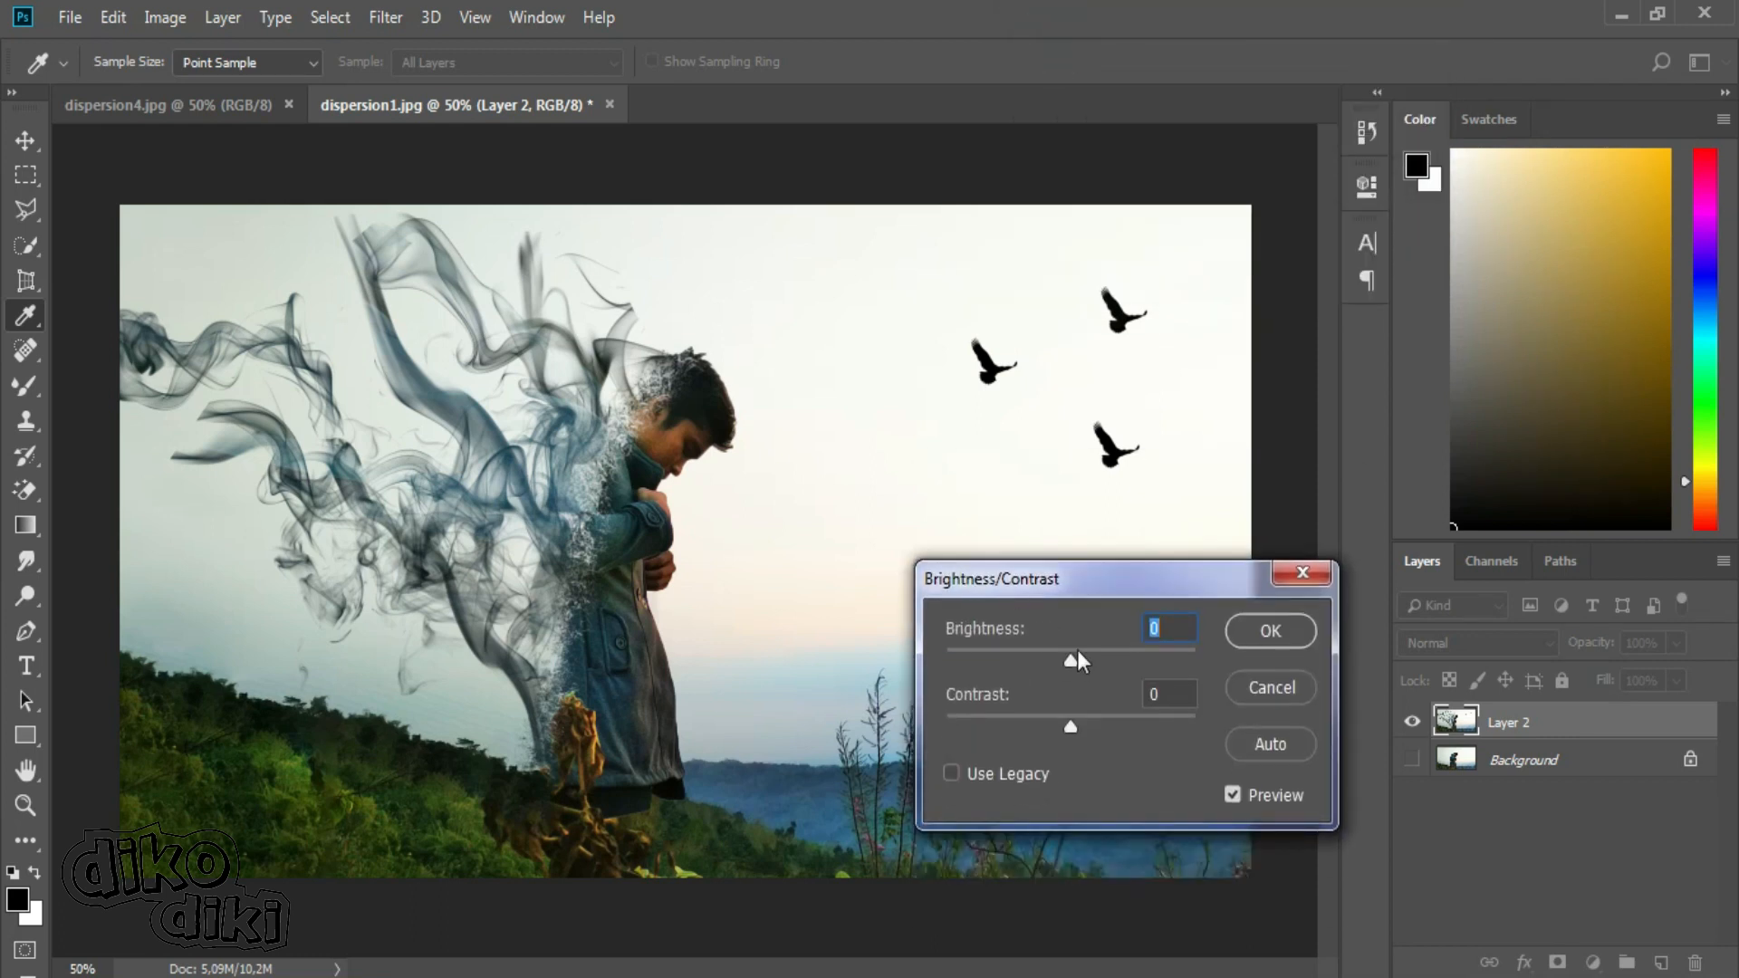
drag(1080, 652, 1105, 652)
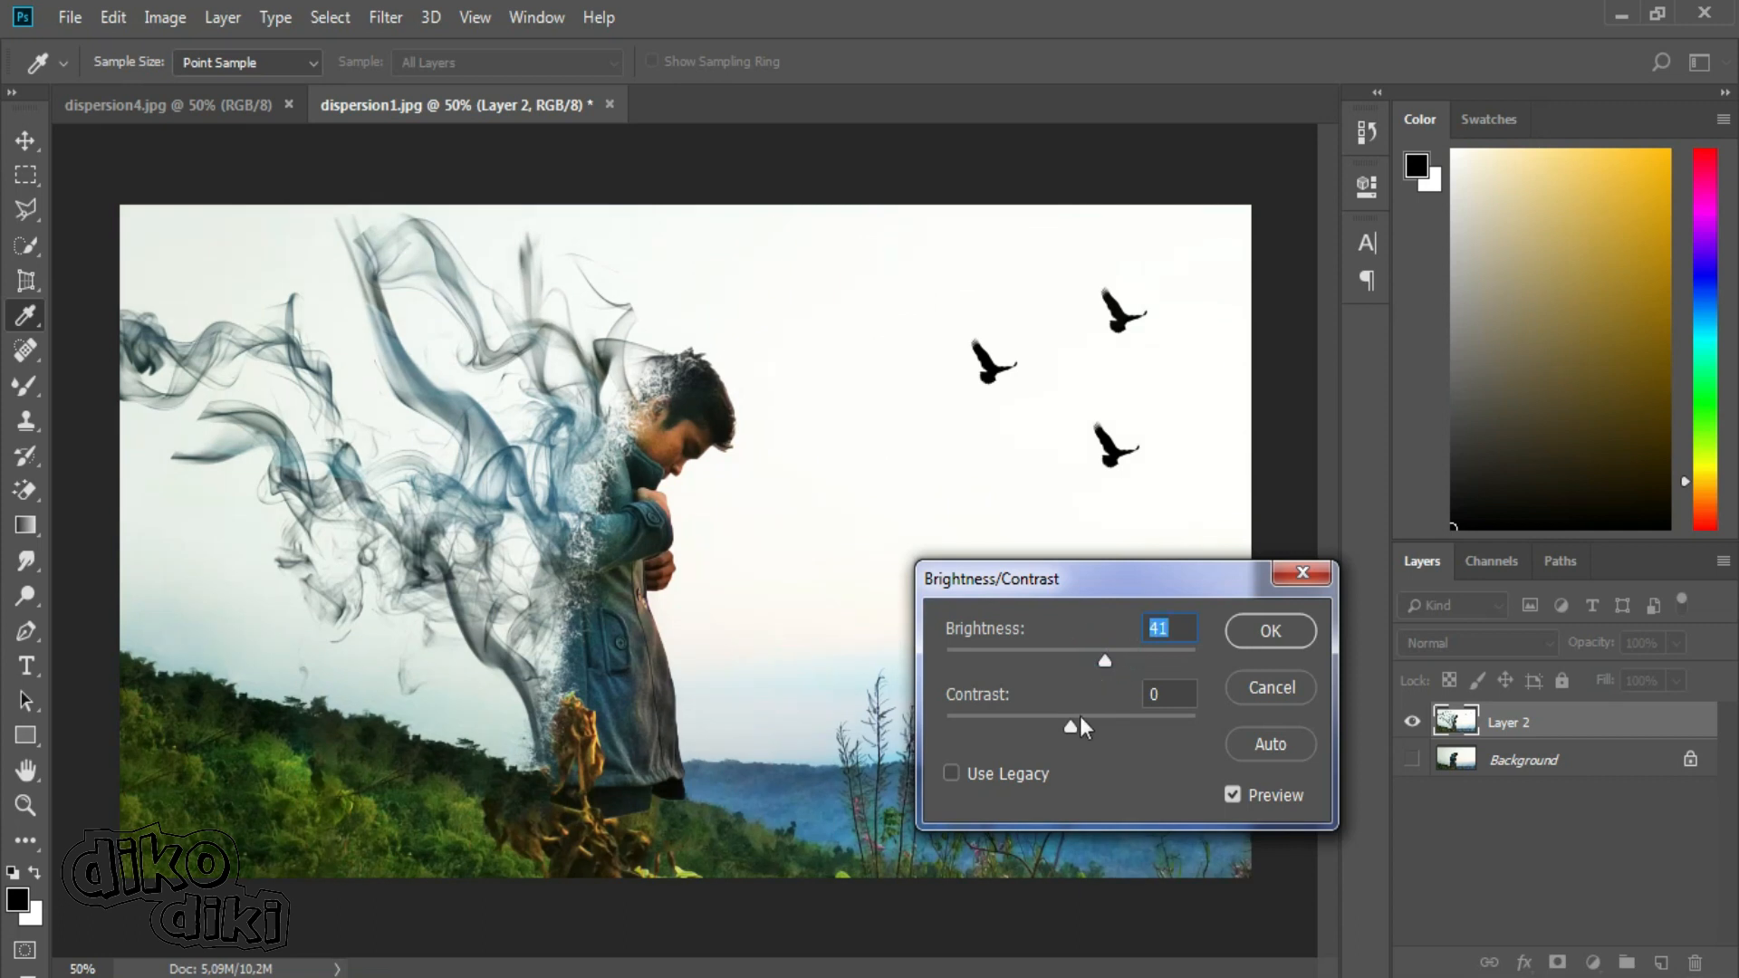
drag(1098, 716, 1081, 716)
click(1095, 651)
click(1271, 630)
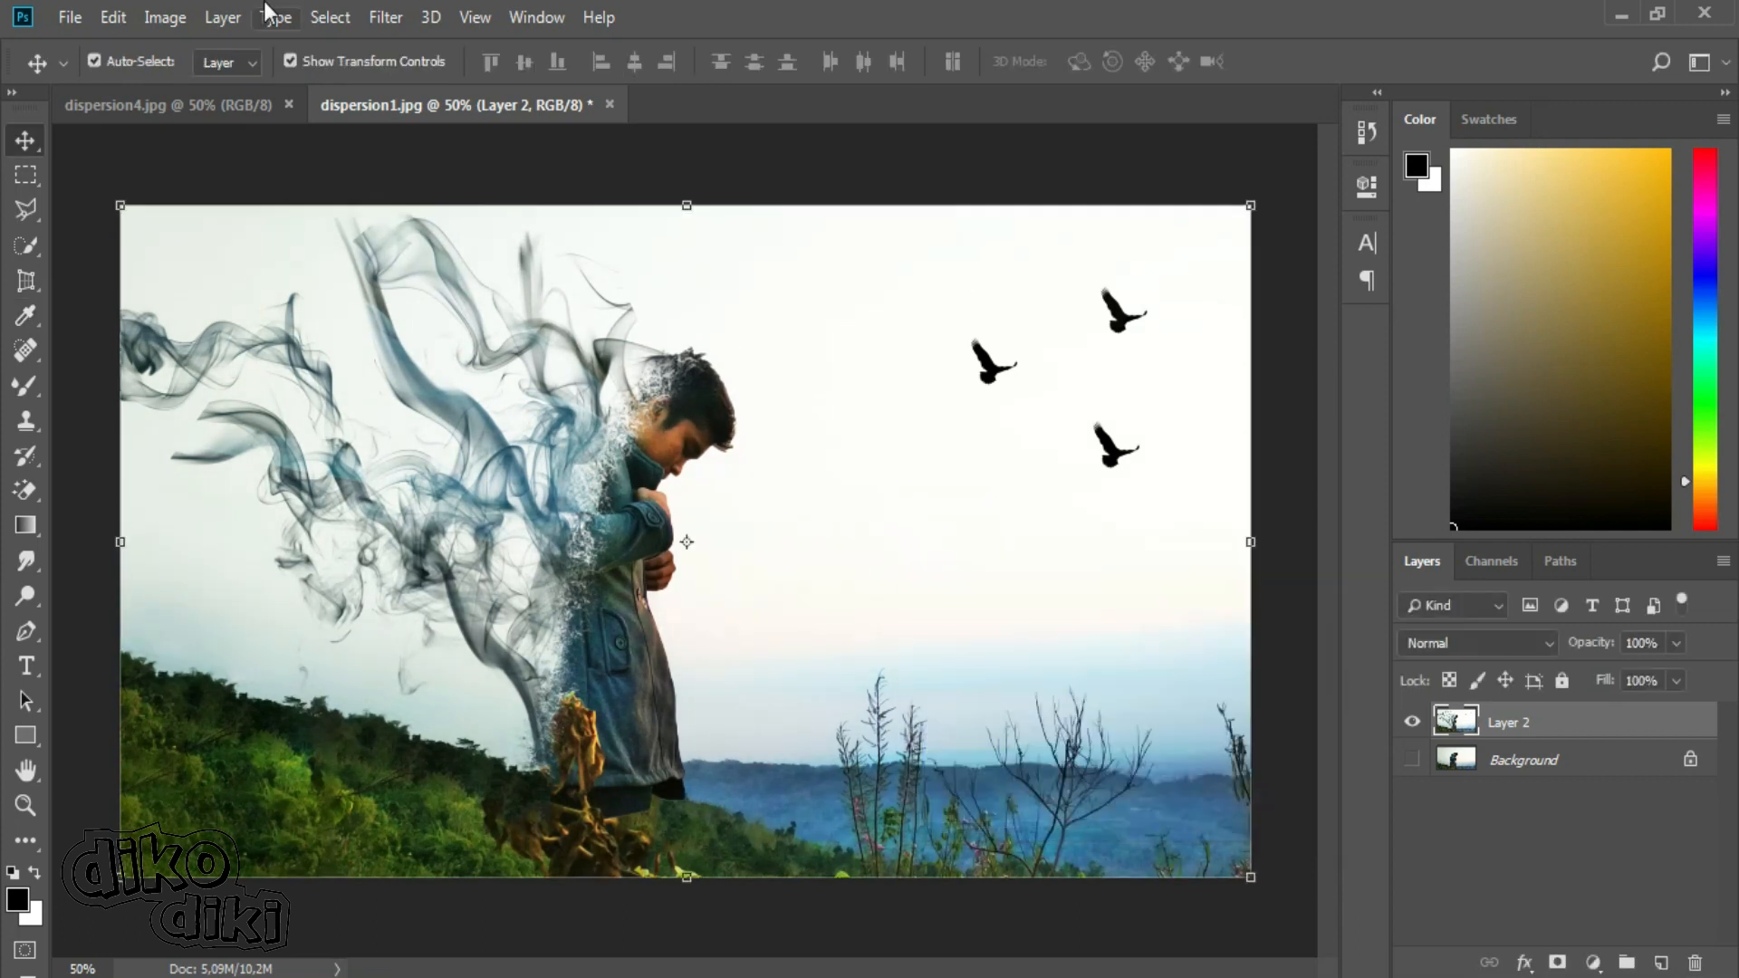
Apply a Curves adjustment to Layer 2, lifting the RGB midtones from input 106 to output 117.
click(166, 18)
click(231, 86)
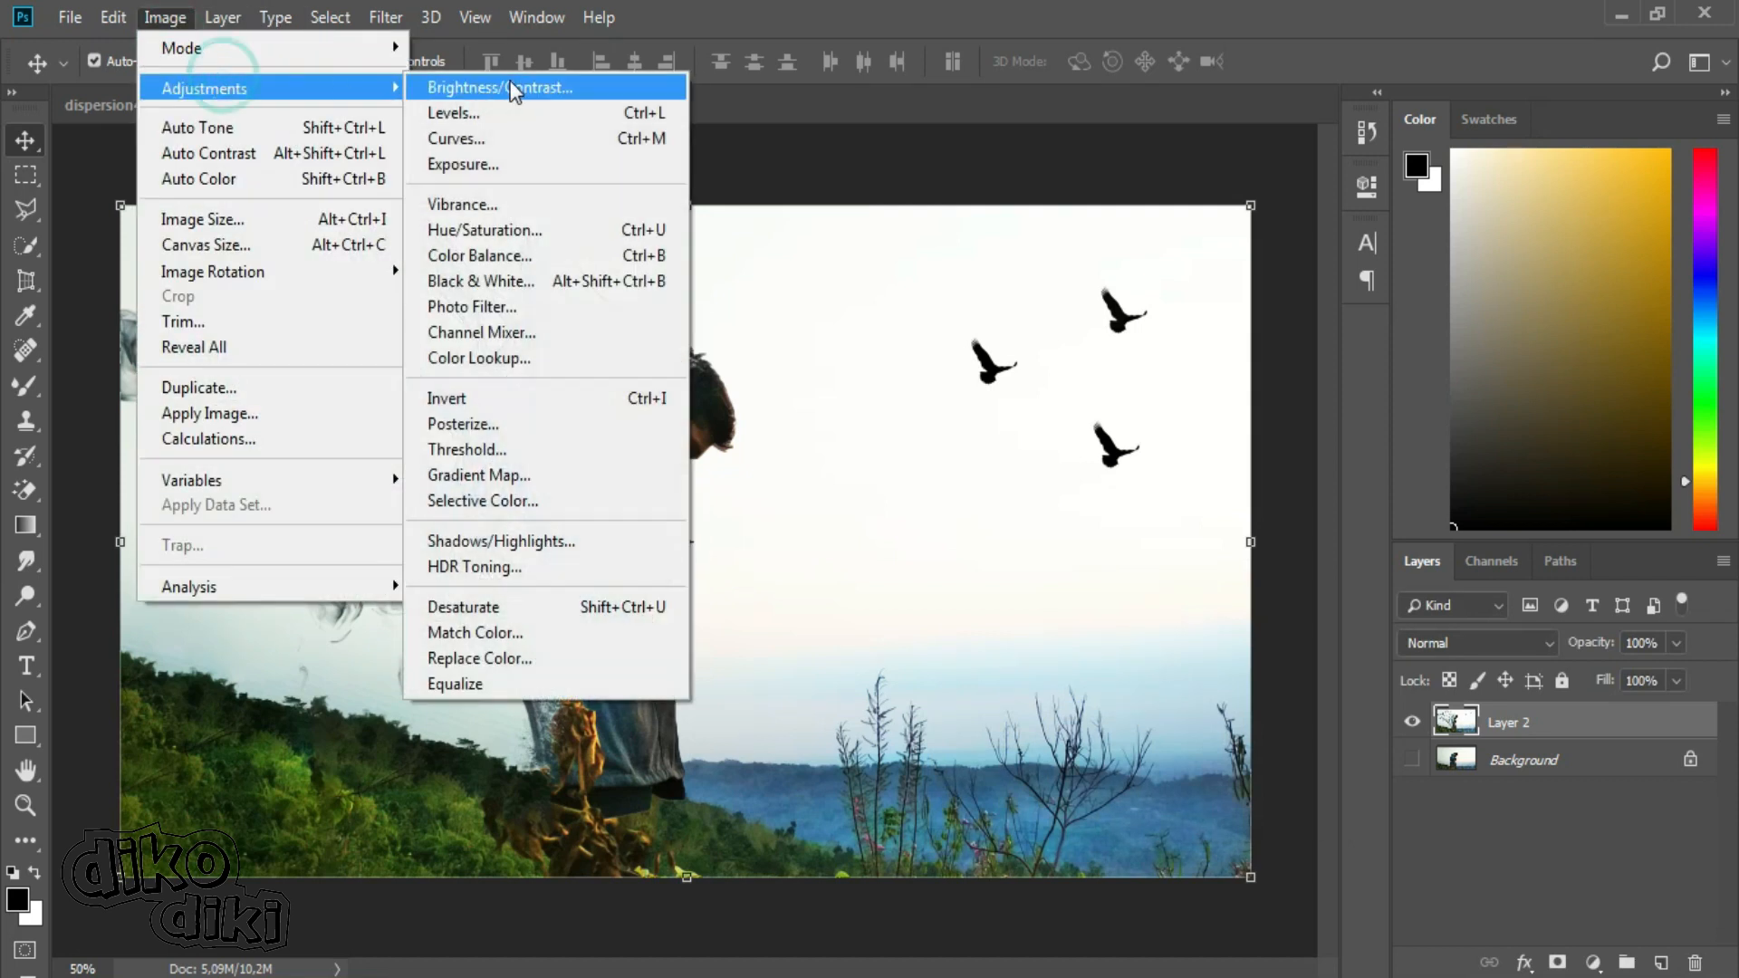
click(498, 140)
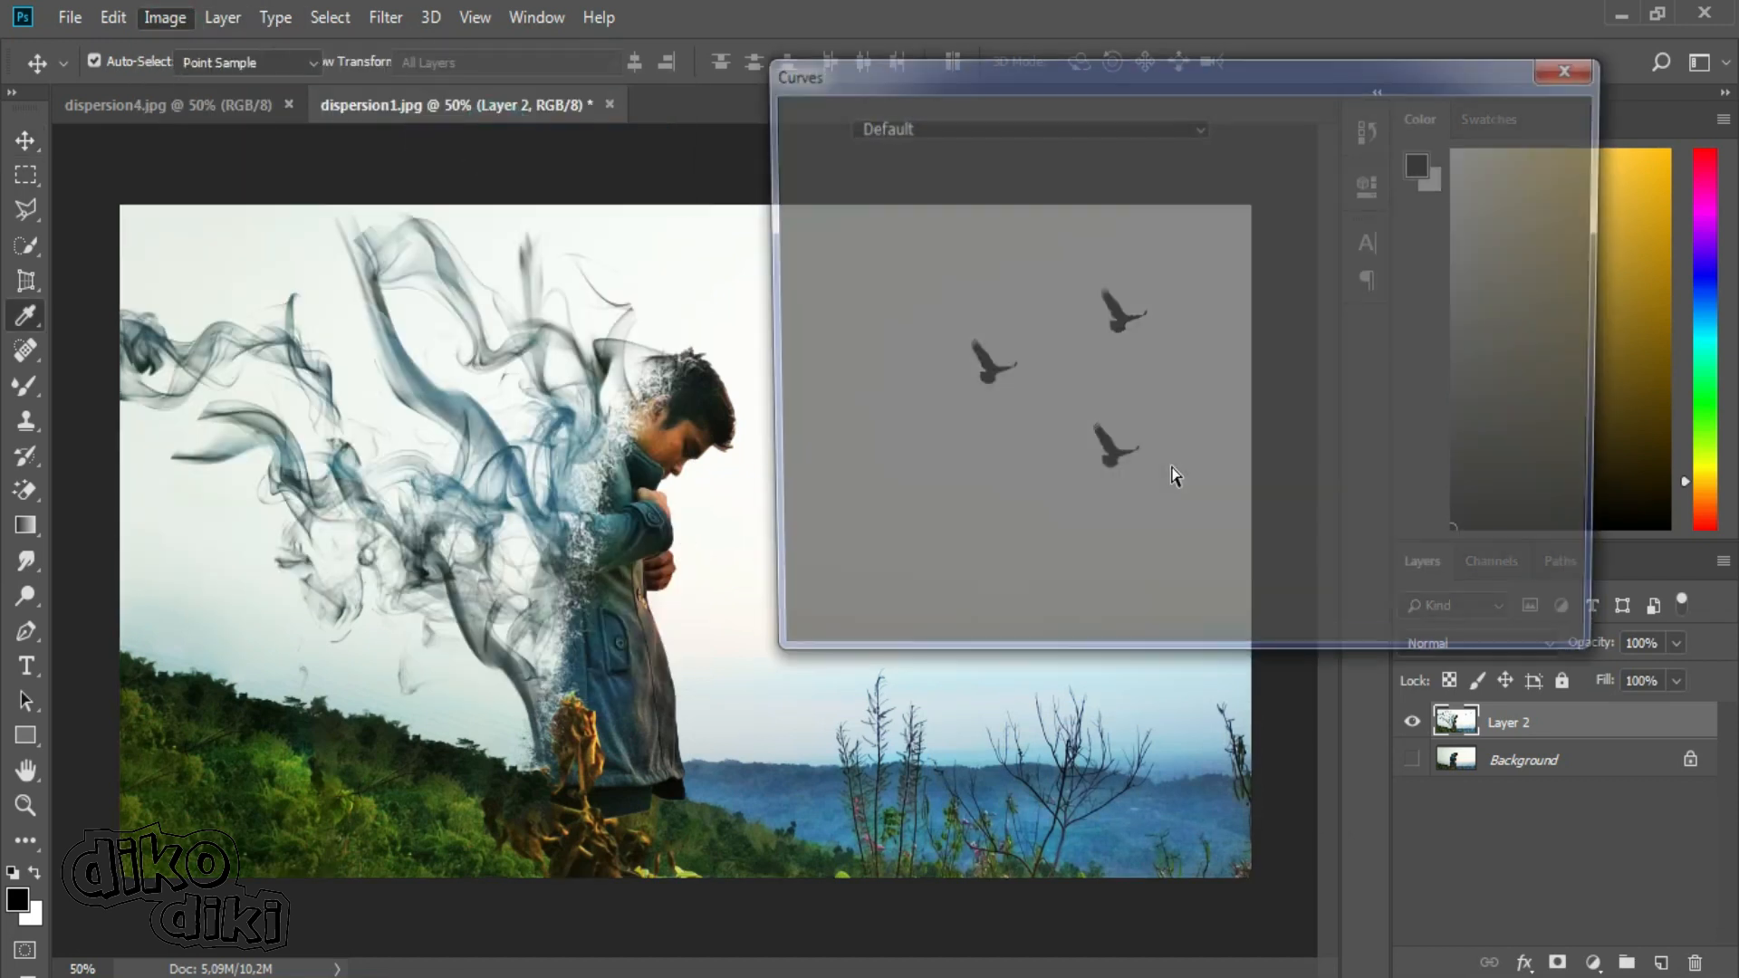
drag(1180, 85, 1374, 67)
drag(1245, 366, 1230, 367)
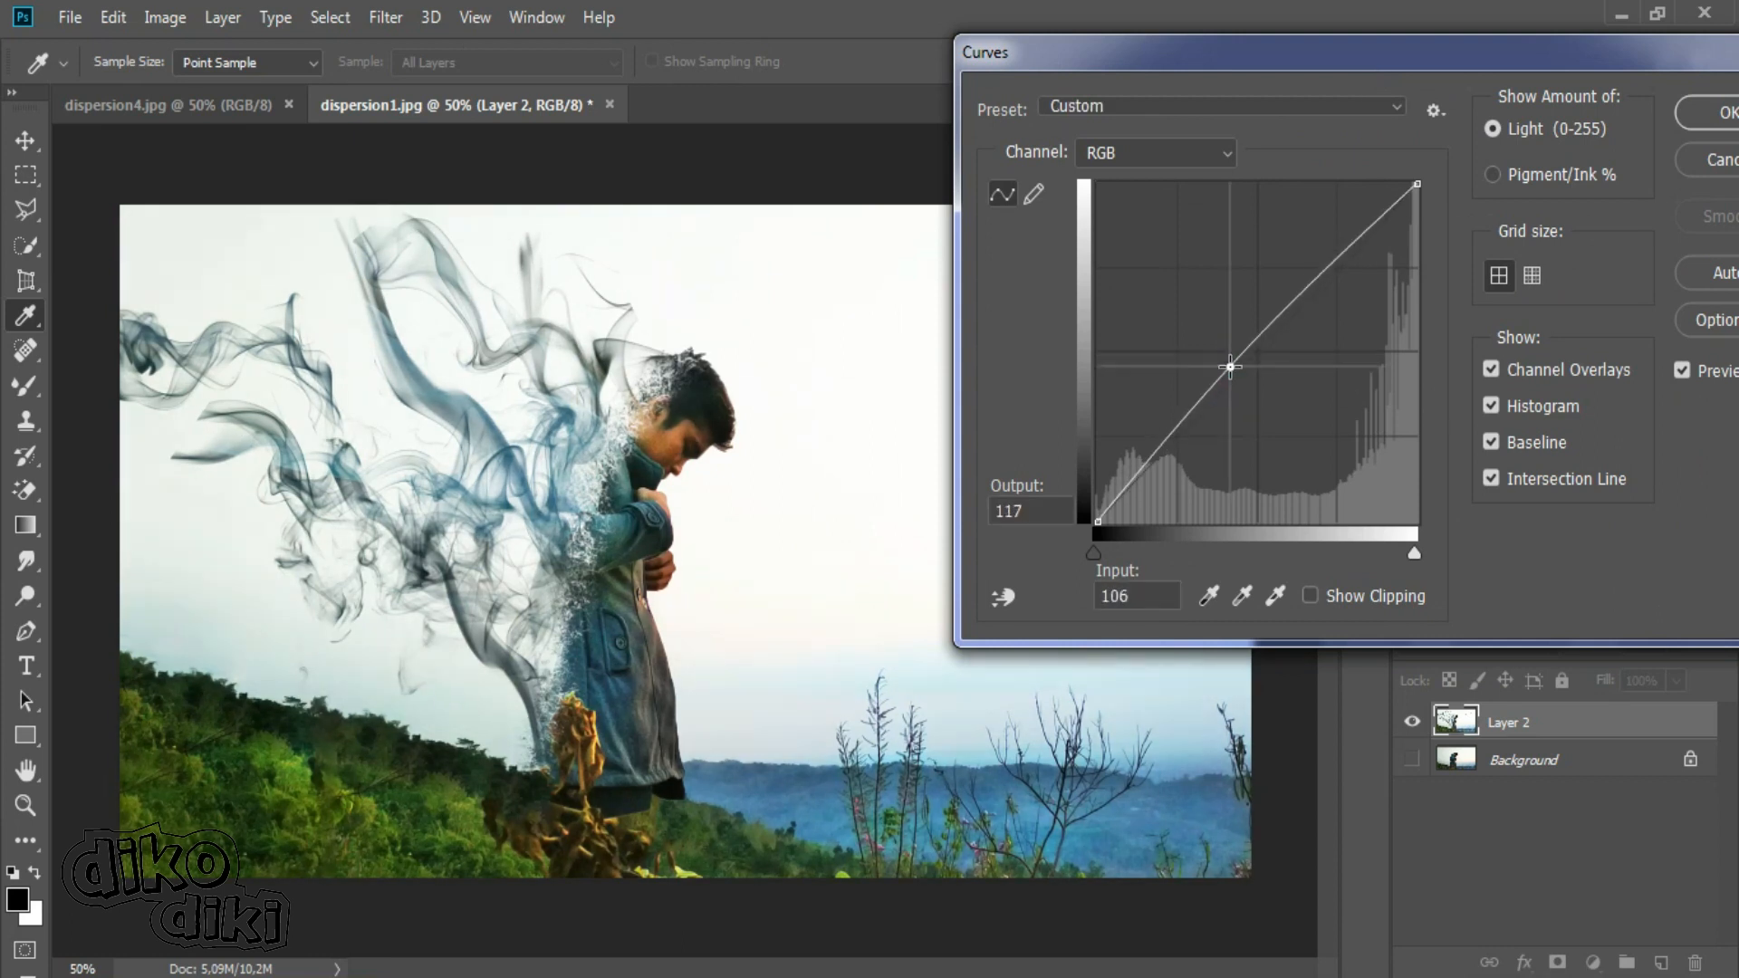
click(1703, 113)
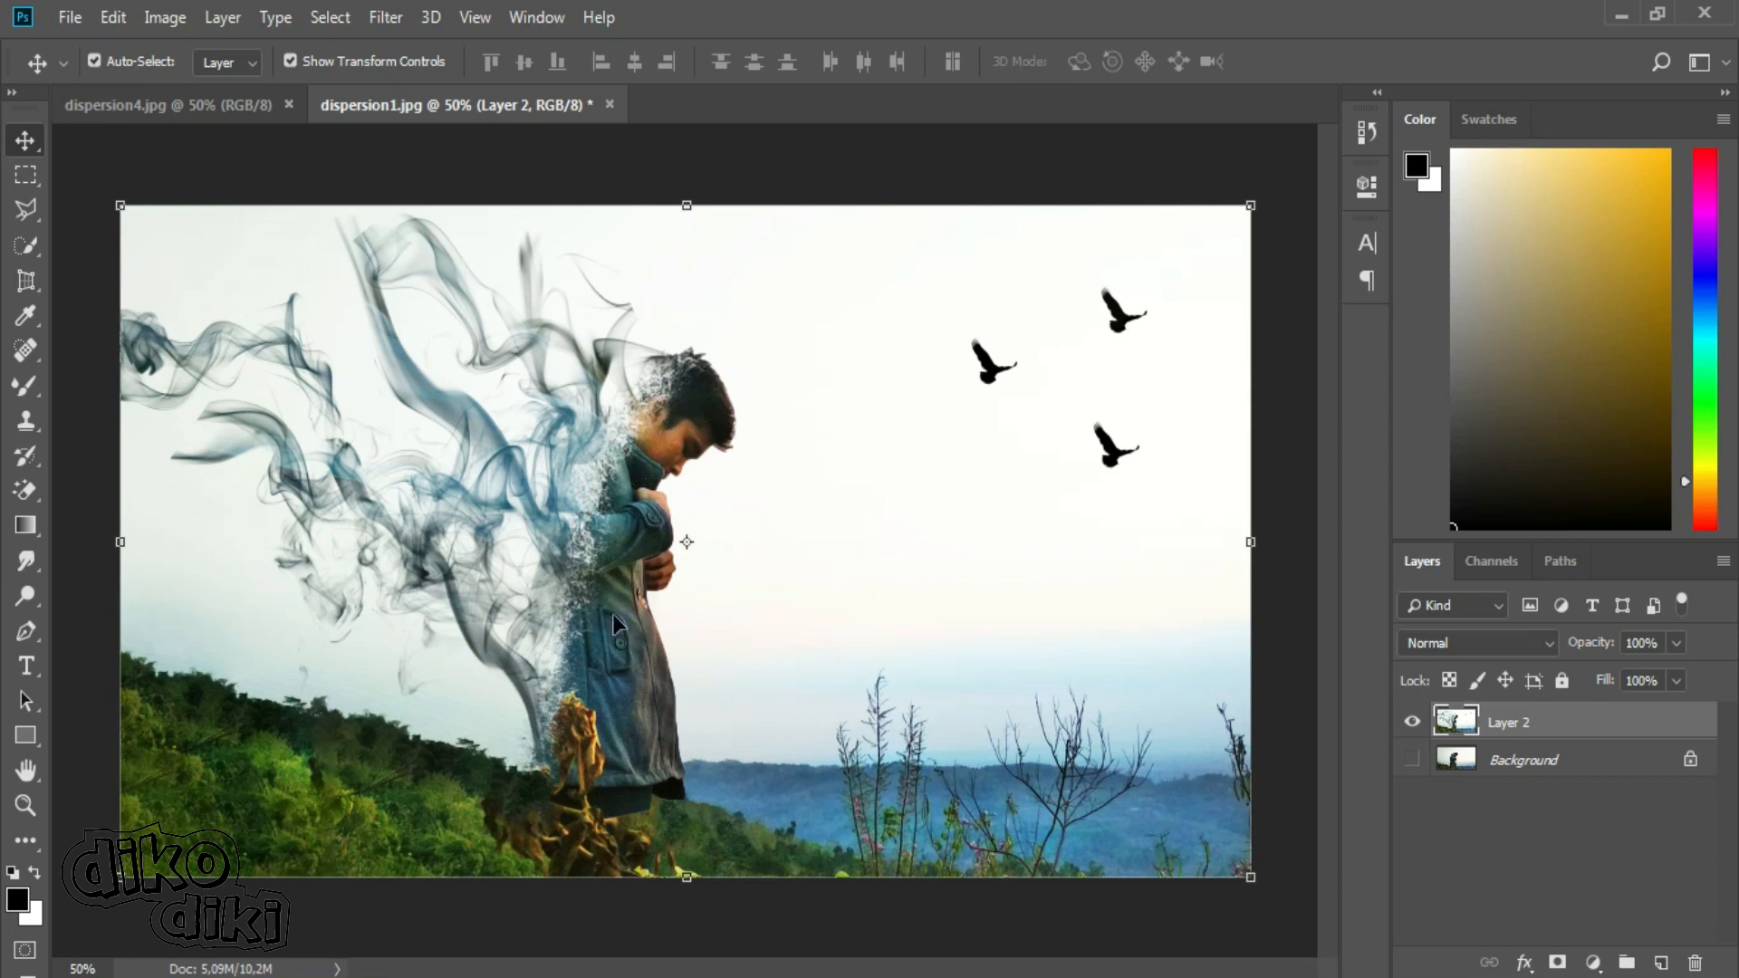
Saturate the dried plant, the hills, the foliage and the man's coat with the Sponge Tool at 41% flow.
click(25, 598)
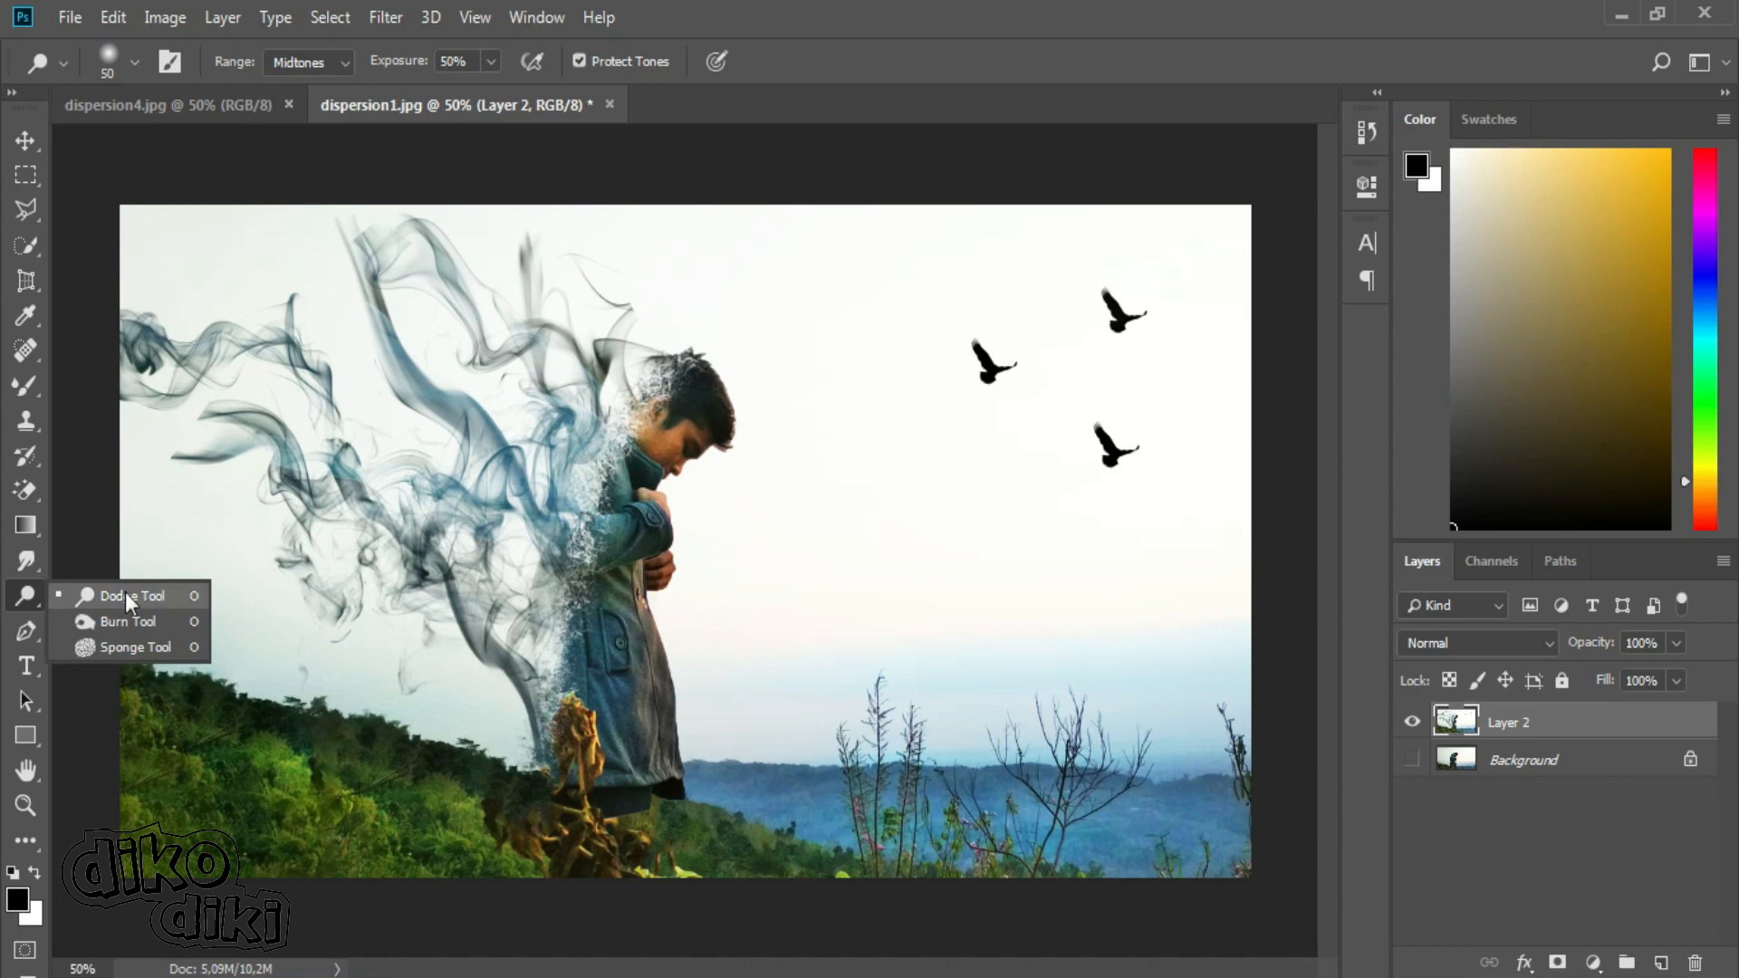
click(127, 597)
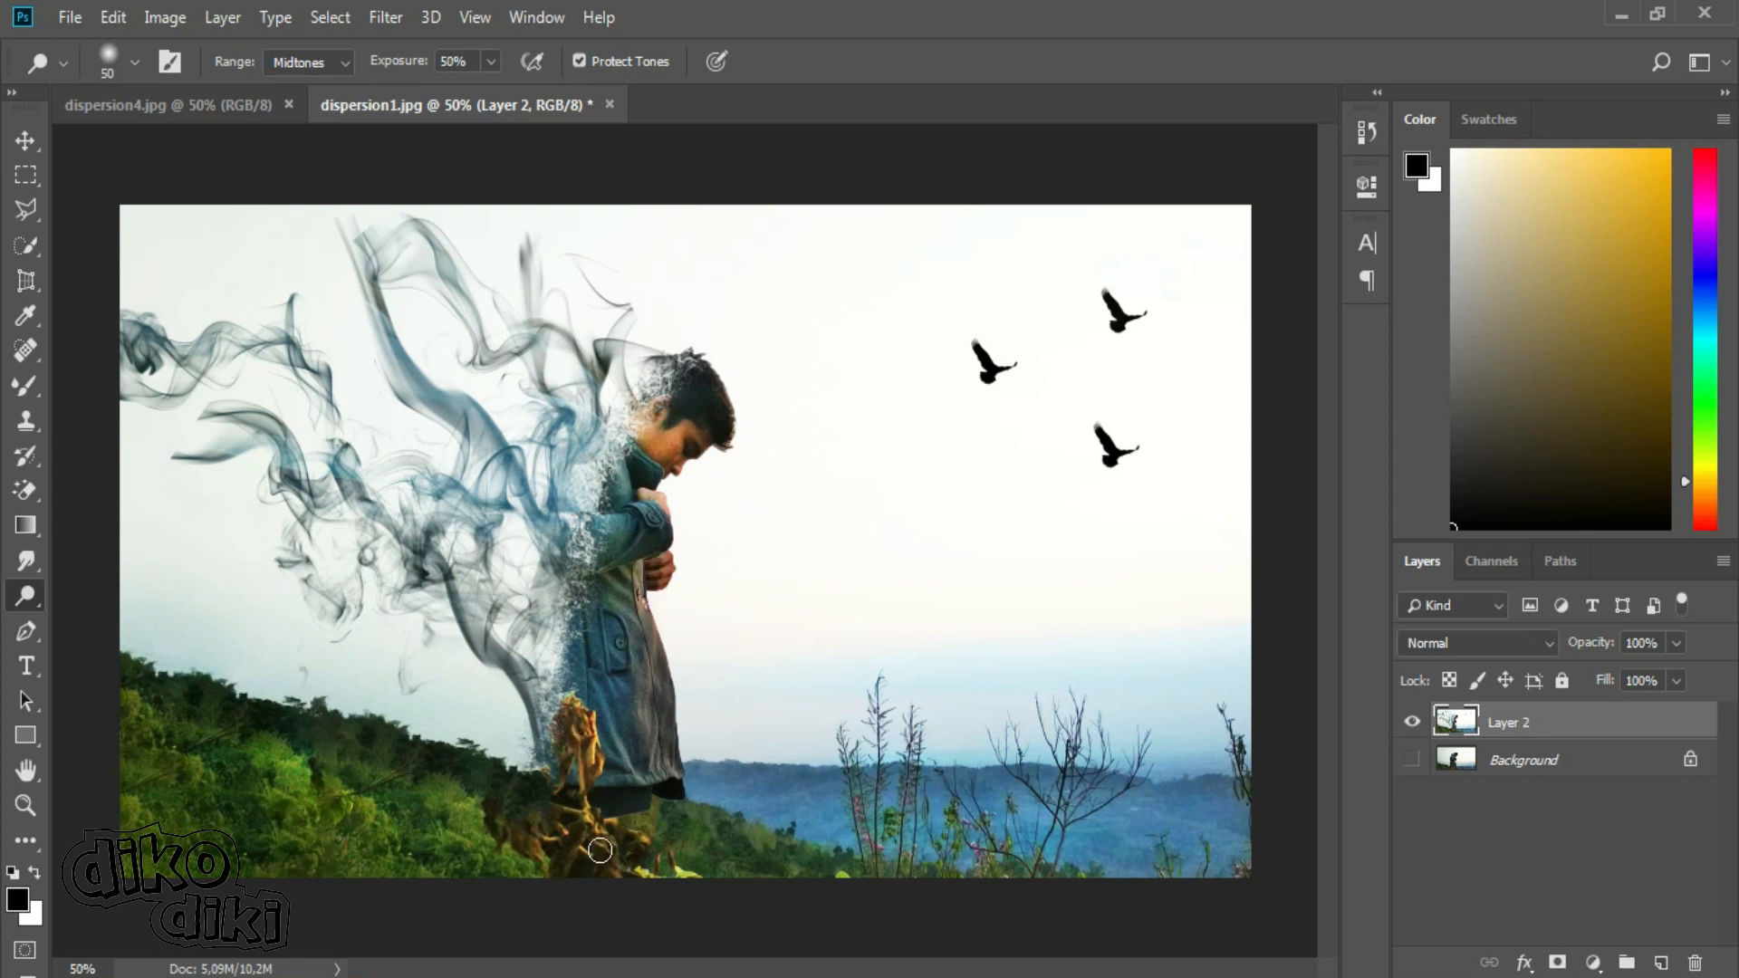
right_click(22, 596)
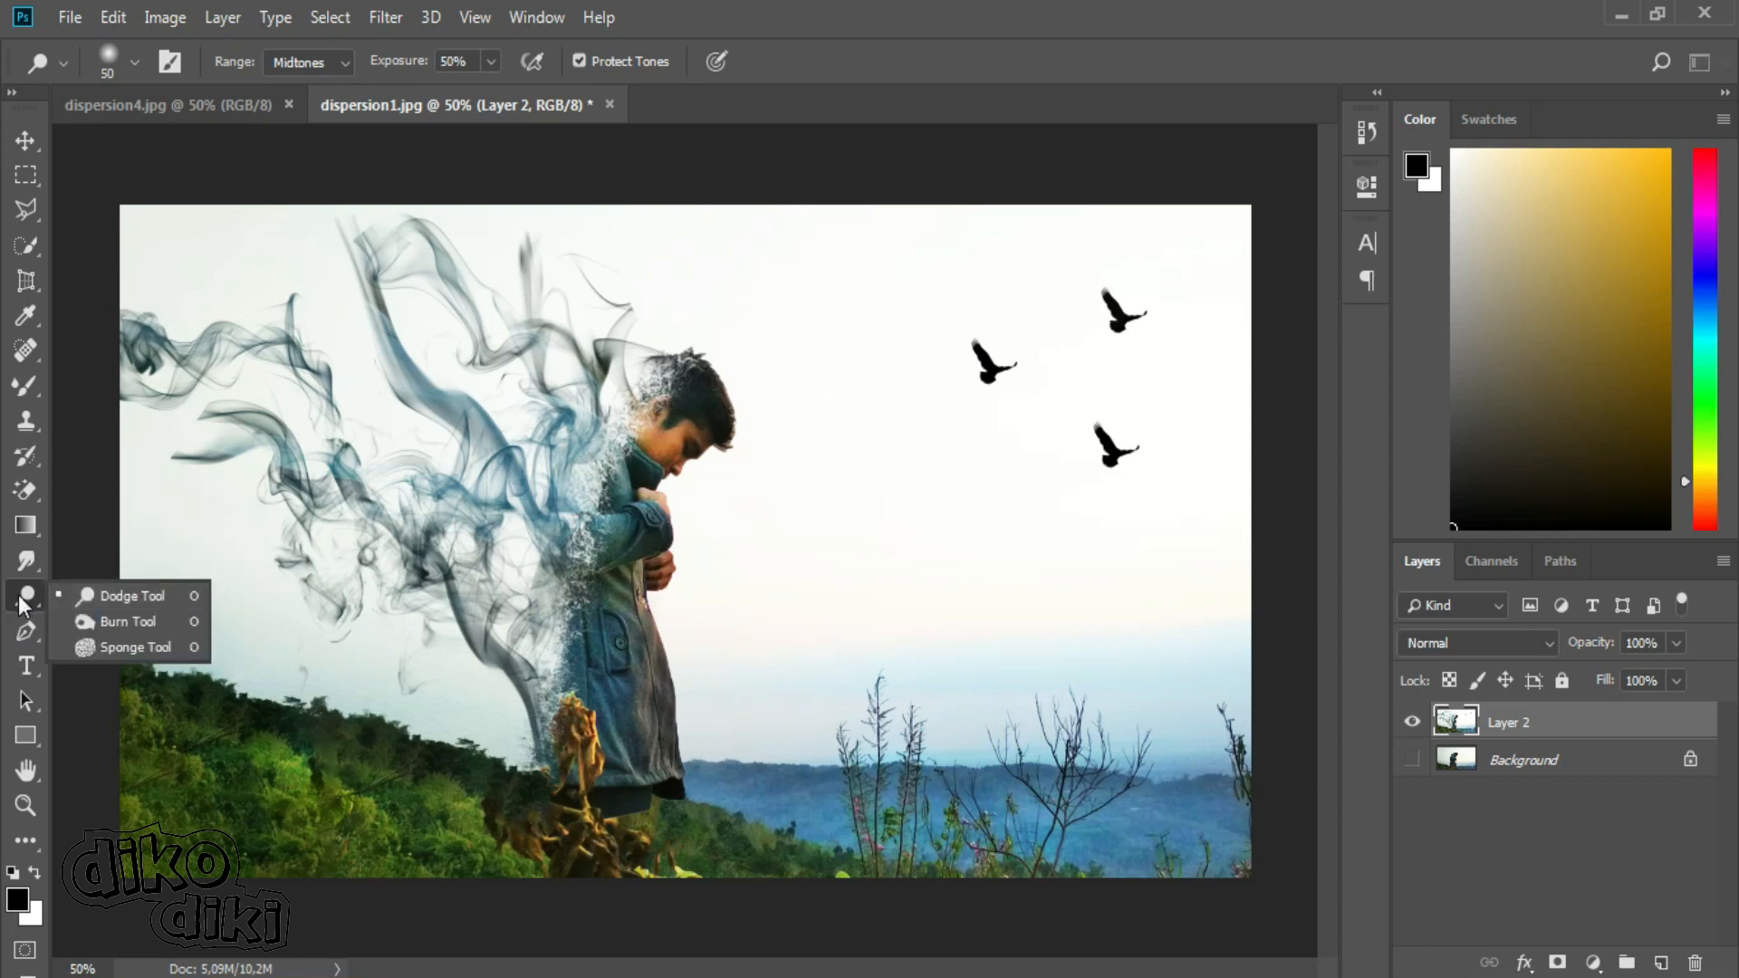
click(148, 649)
mouse_move(563, 752)
mouse_down()
mouse_move(574, 722)
mouse_move(543, 803)
mouse_move(621, 862)
mouse_up()
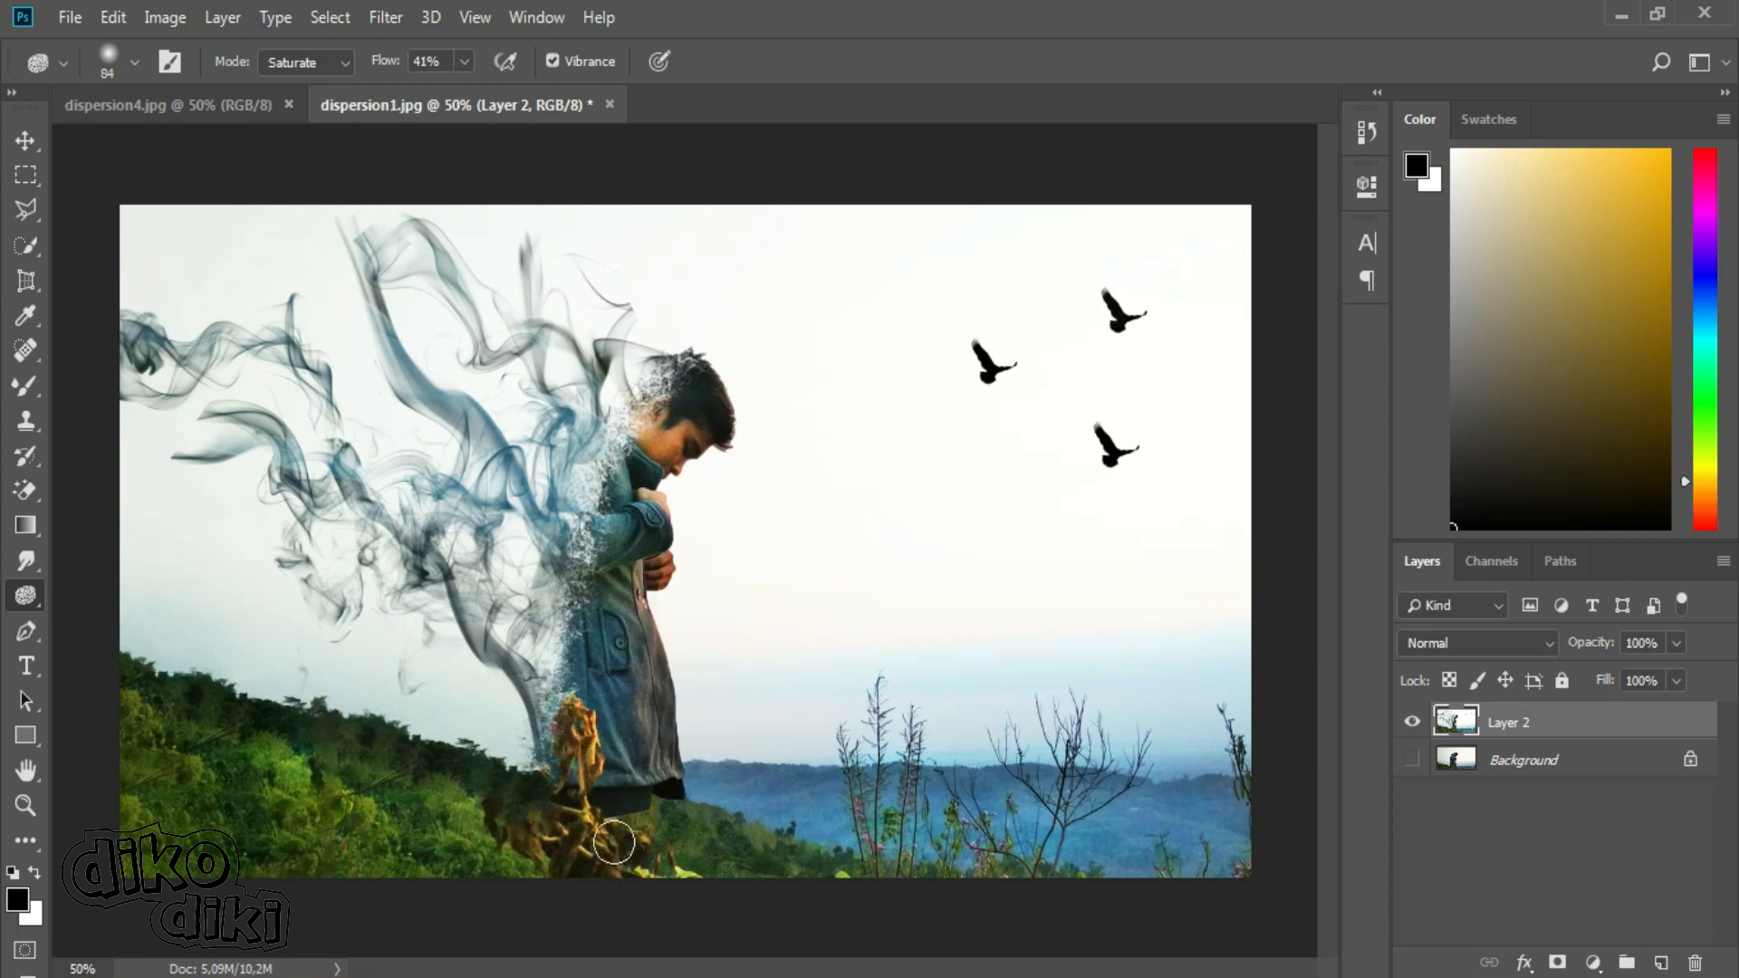
mouse_move(886, 709)
mouse_down()
mouse_move(881, 752)
mouse_move(922, 759)
mouse_move(982, 856)
mouse_up()
mouse_move(400, 855)
mouse_down()
mouse_move(182, 827)
mouse_move(475, 826)
mouse_move(499, 852)
mouse_up()
mouse_move(679, 765)
mouse_down()
mouse_move(636, 674)
mouse_move(626, 488)
mouse_move(627, 640)
mouse_up()
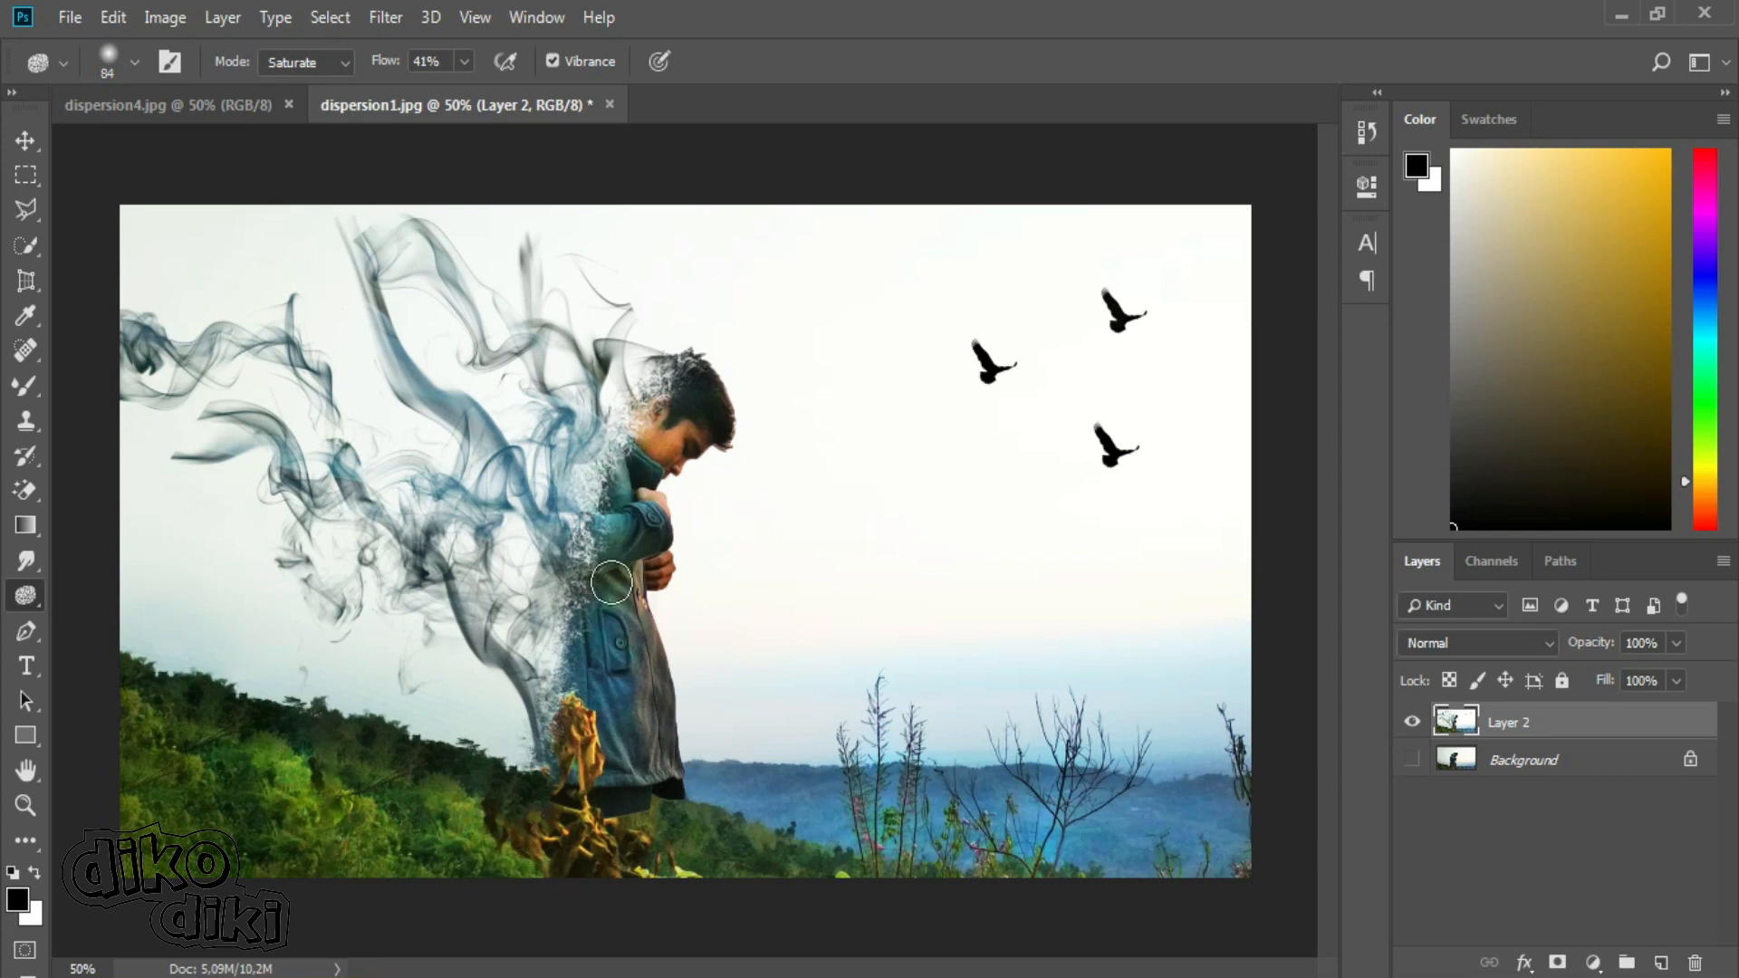